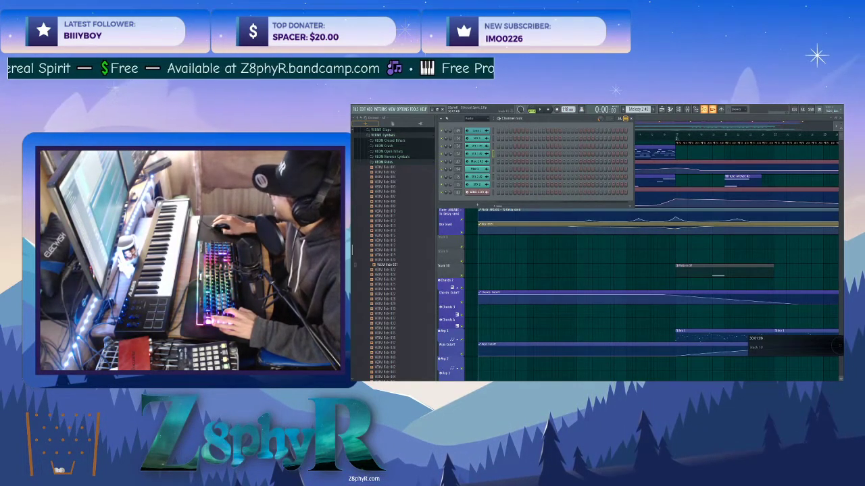
# Open the Piano pattern from the playlist in the piano roll and play it
pyautogui.press('F6')
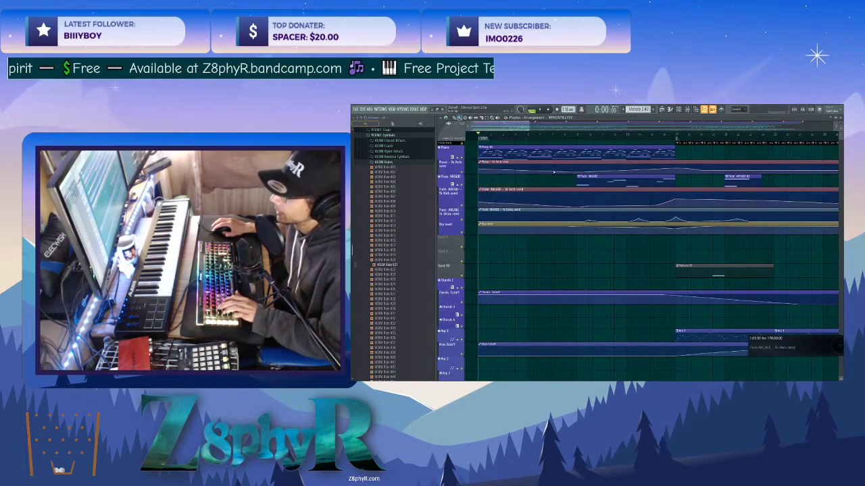
pyautogui.doubleClick(509, 150)
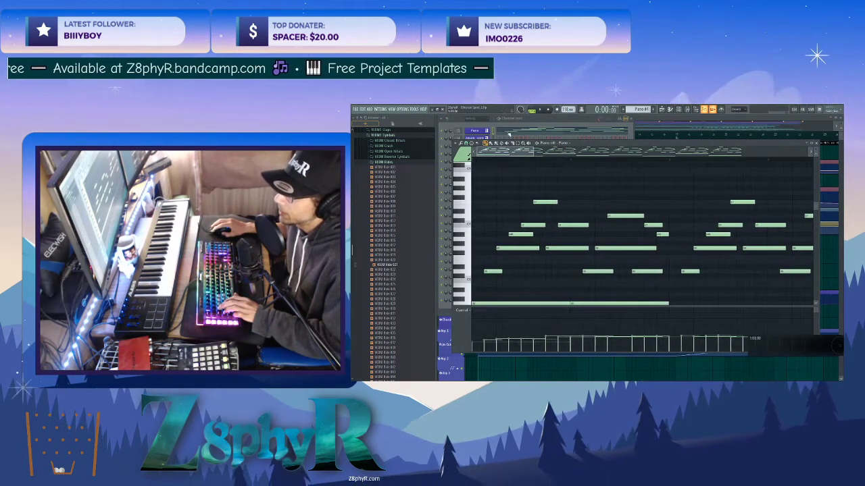
pyautogui.press('space')
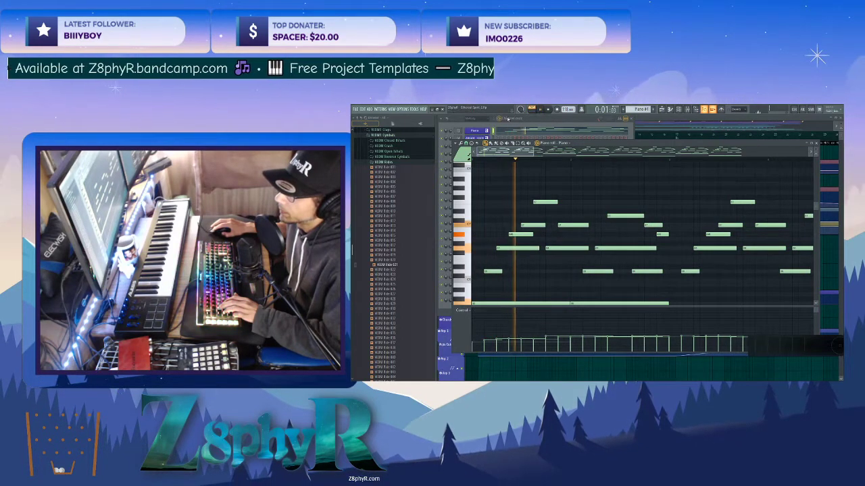
# Inspect the clip limiter on the master mixer track during playback and return to the playlist
pyautogui.press('F9')
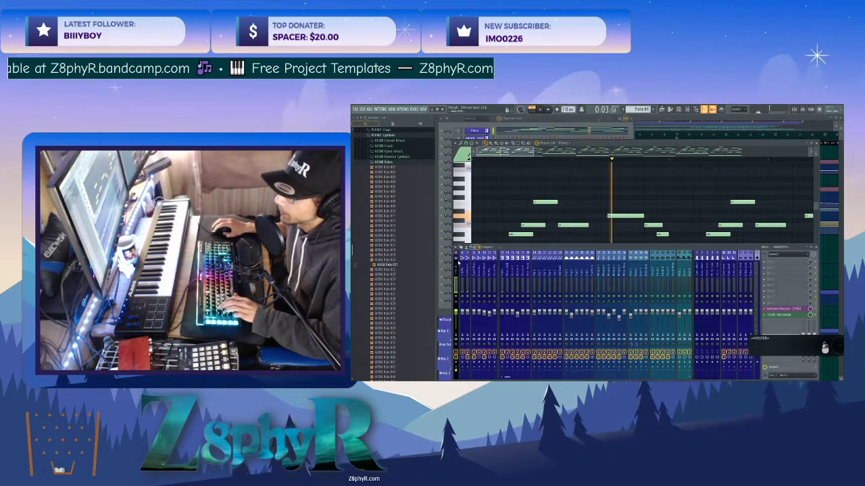
pyautogui.click(780, 315)
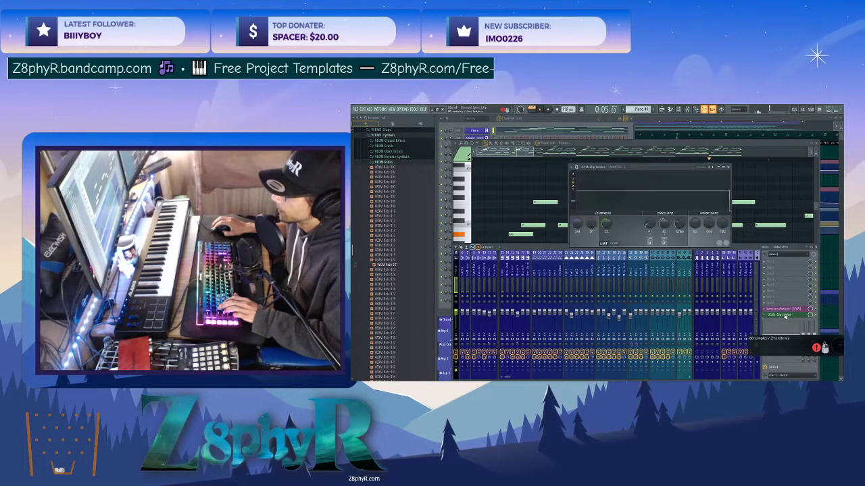
pyautogui.click(659, 117)
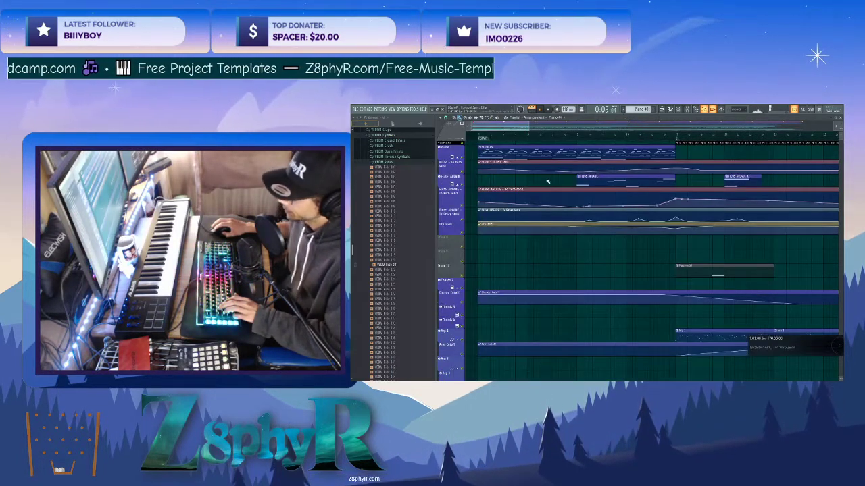
# Reopen the Piano clip in the piano roll and examine its notes over the whole pattern
pyautogui.doubleClick(559, 150)
pyautogui.hscroll(4, 574, 190)
pyautogui.hscroll(-6, 573, 190)
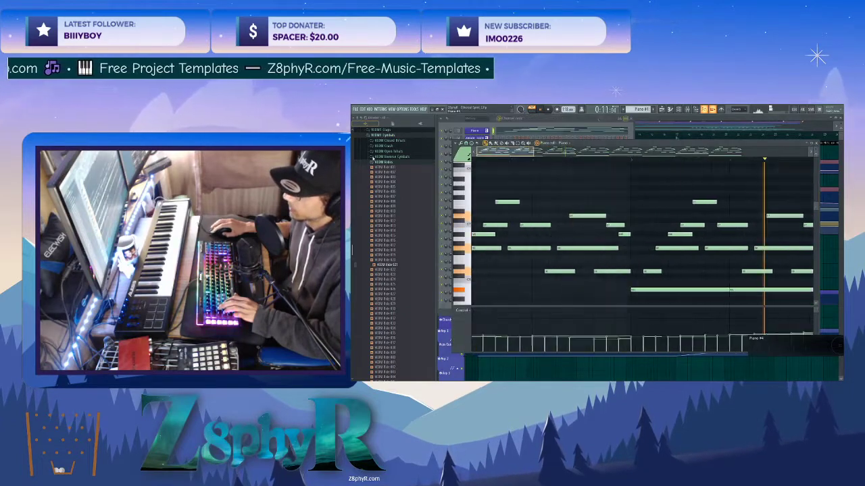
pyautogui.scroll(-5, 574, 190)
pyautogui.scroll(-6, 546, 221)
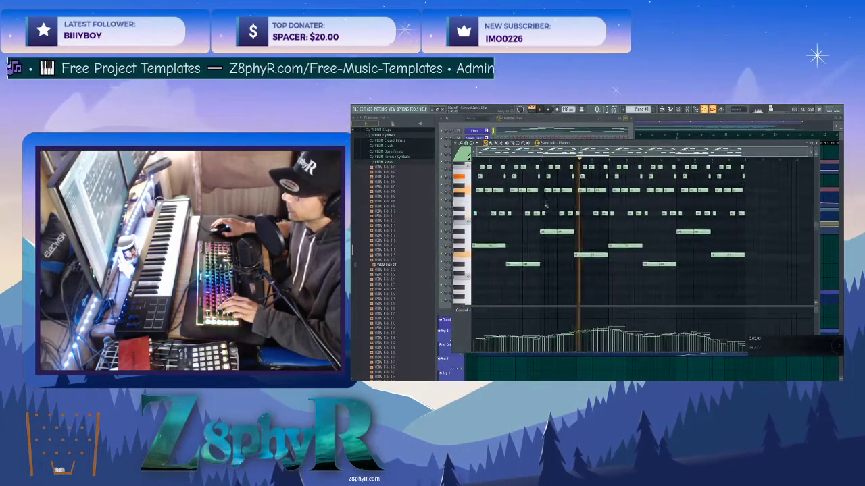
pyautogui.scroll(3, 546, 222)
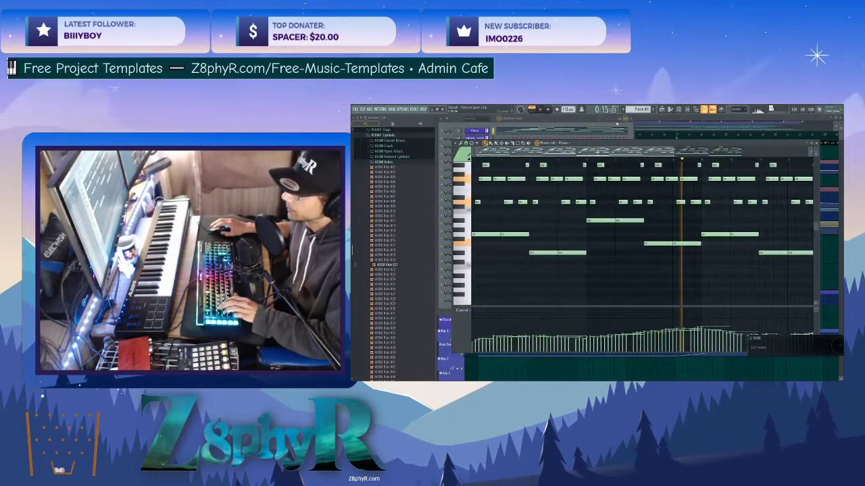
# Check the master track's clip limiter once more and bring the piano roll back
pyautogui.click(679, 109)
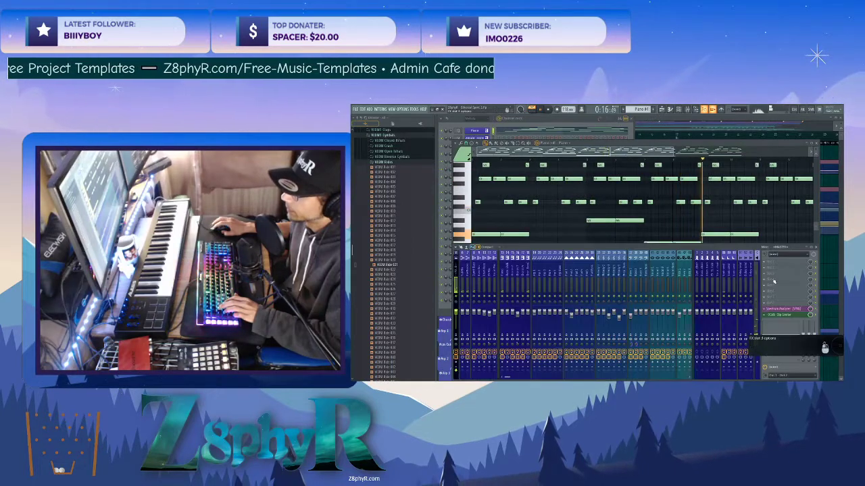
pyautogui.click(780, 315)
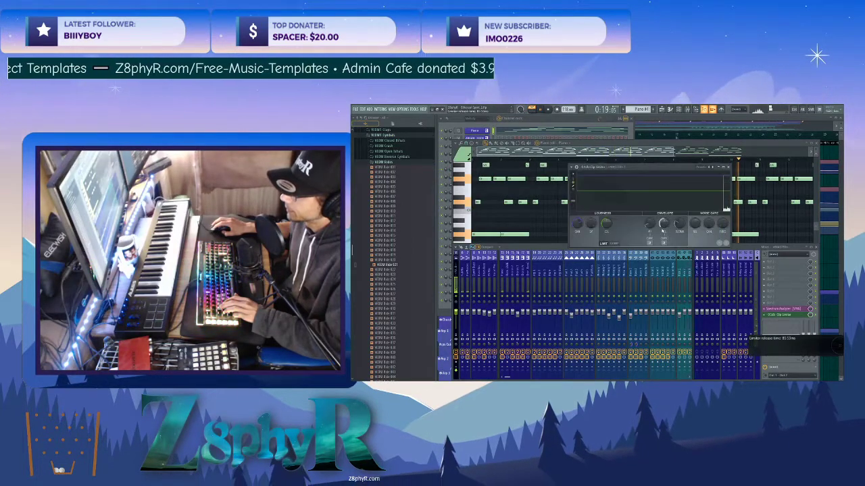
pyautogui.press('F7')
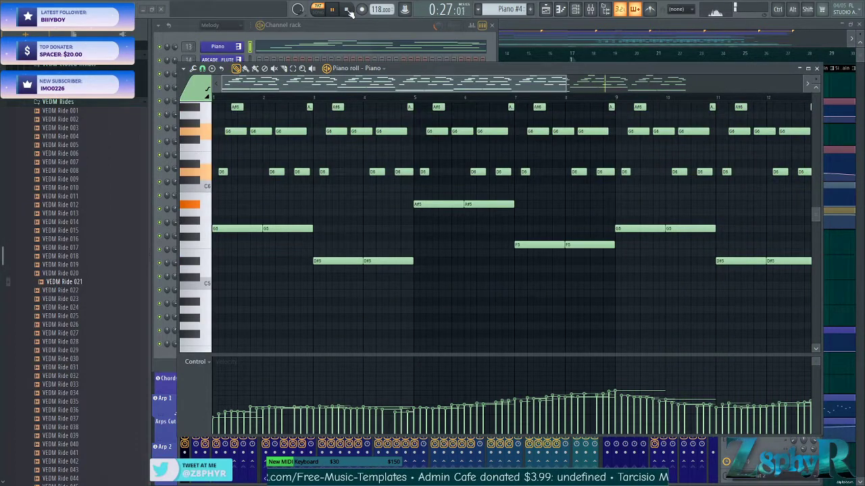
# Stop playback and examine the Piano pattern's long bass notes and the melody notes above them
pyautogui.press('space')
pyautogui.scroll(6, 403, 214)
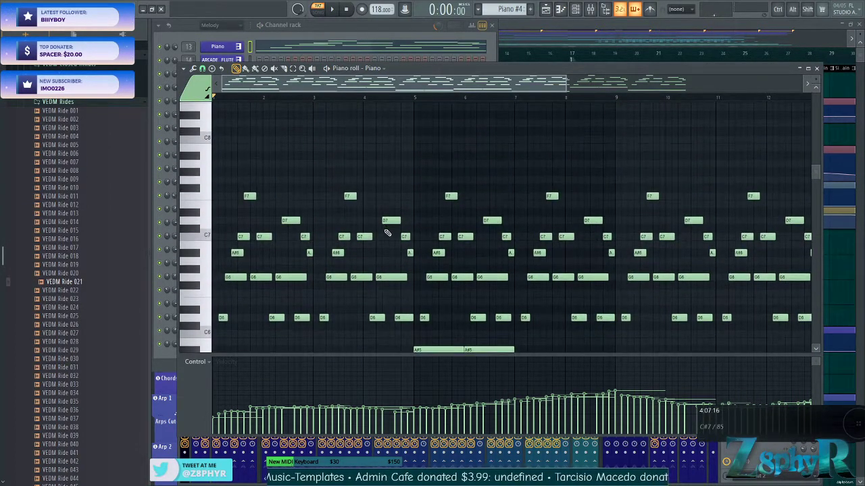
pyautogui.scroll(-3, 329, 236)
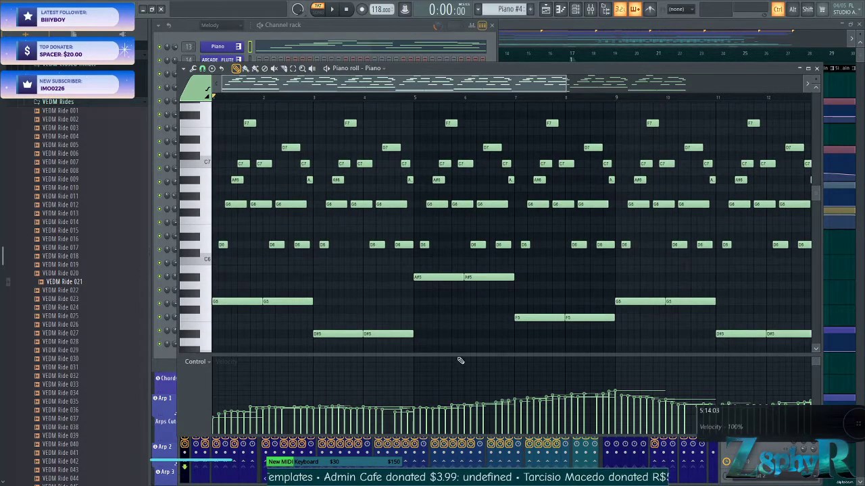
pyautogui.scroll(-1, 259, 303)
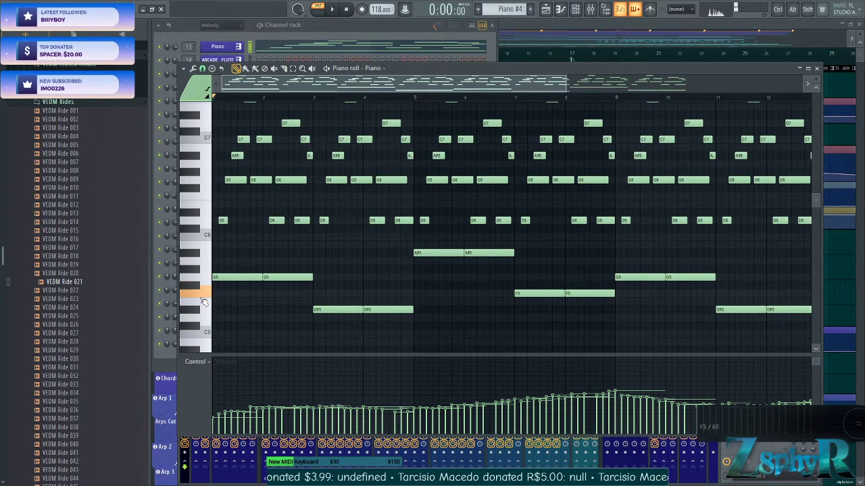
pyautogui.scroll(1, 486, 314)
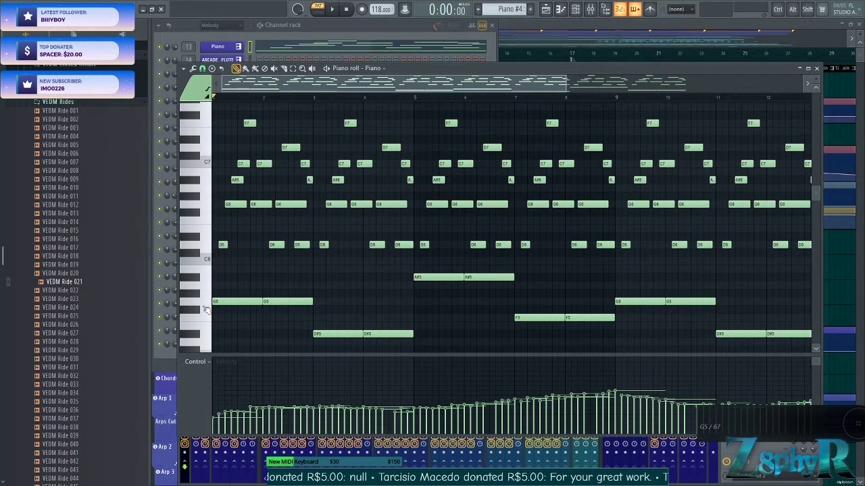
pyautogui.scroll(-1, 416, 318)
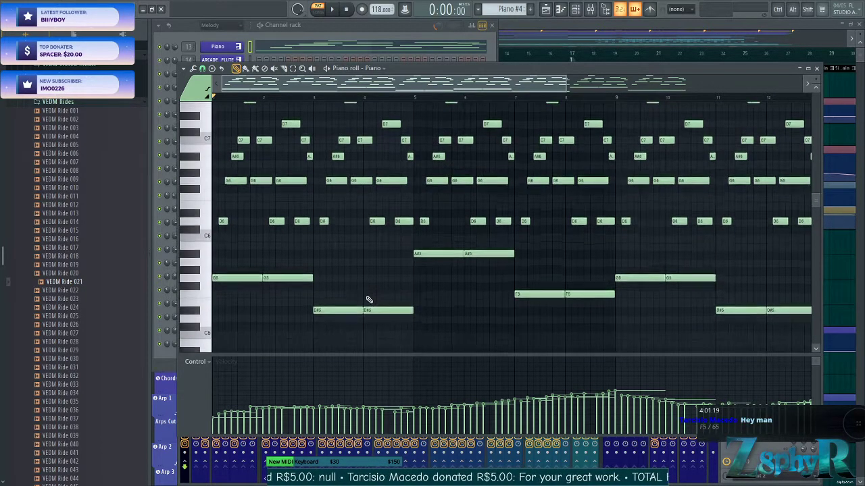
pyautogui.scroll(1, 432, 284)
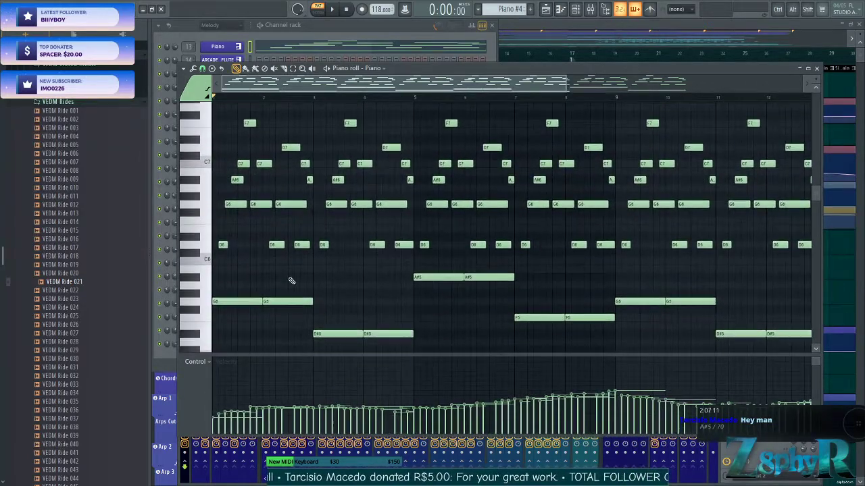
pyautogui.moveTo(406, 343); pyautogui.dragTo(208, 113)
pyautogui.keyDown('ctrl'); pyautogui.click(365, 120); pyautogui.keyUp('ctrl')
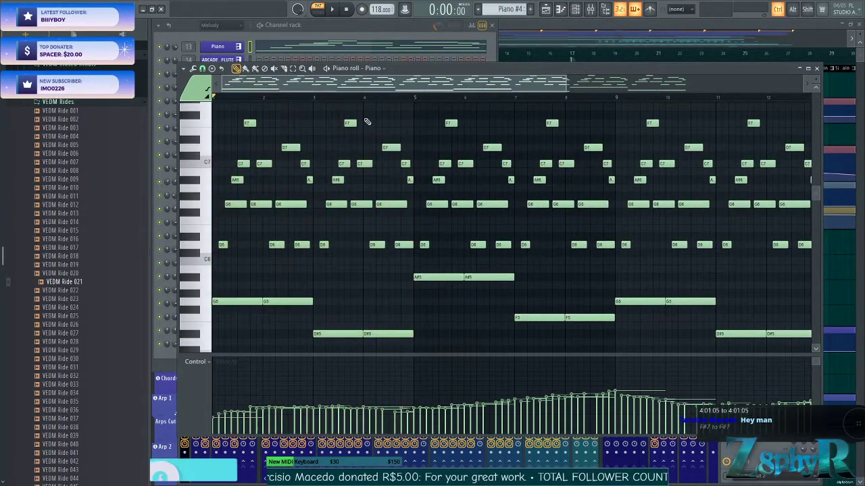
# Set the playlist's time selection to bars 49 through 65 and start playing that section
pyautogui.click(328, 26)
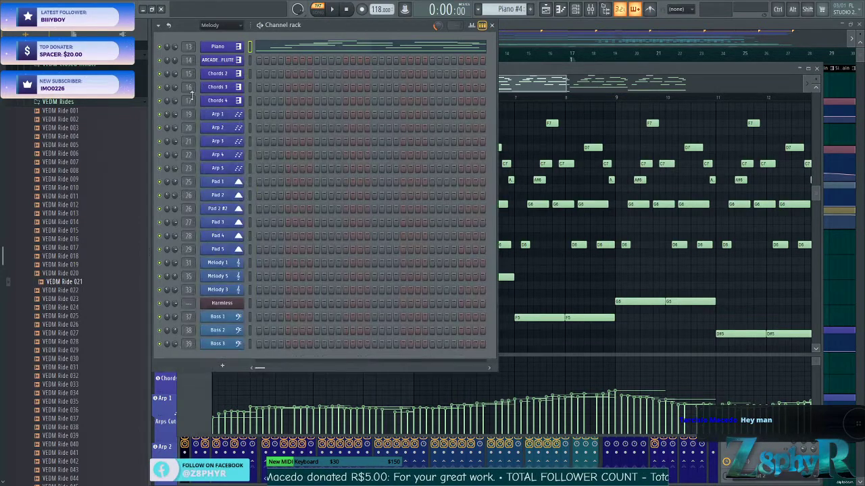
pyautogui.click(537, 40)
pyautogui.scroll(-5, 388, 173)
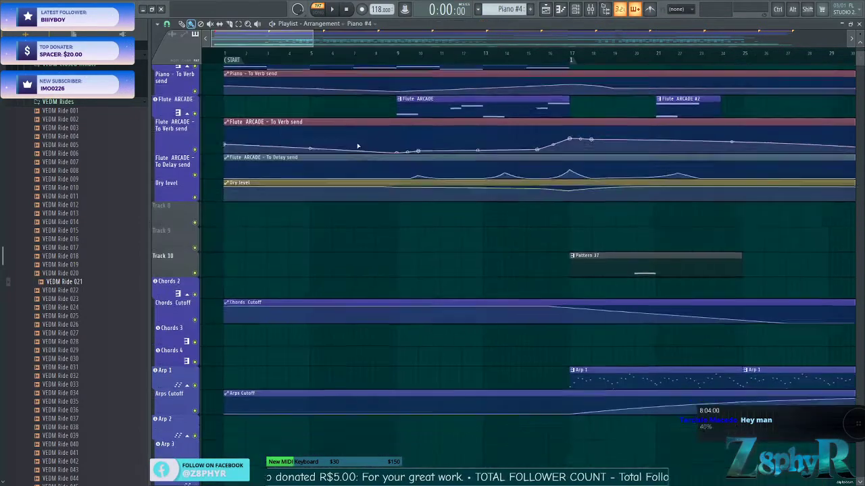
pyautogui.scroll(-5, 432, 189)
pyautogui.scroll(10, 450, 195)
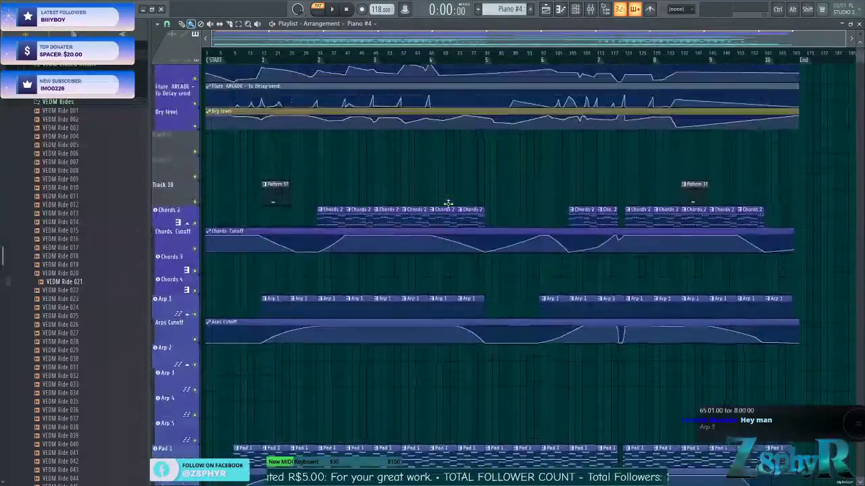
pyautogui.hscroll(5, 446, 132)
pyautogui.hscroll(-3, 424, 133)
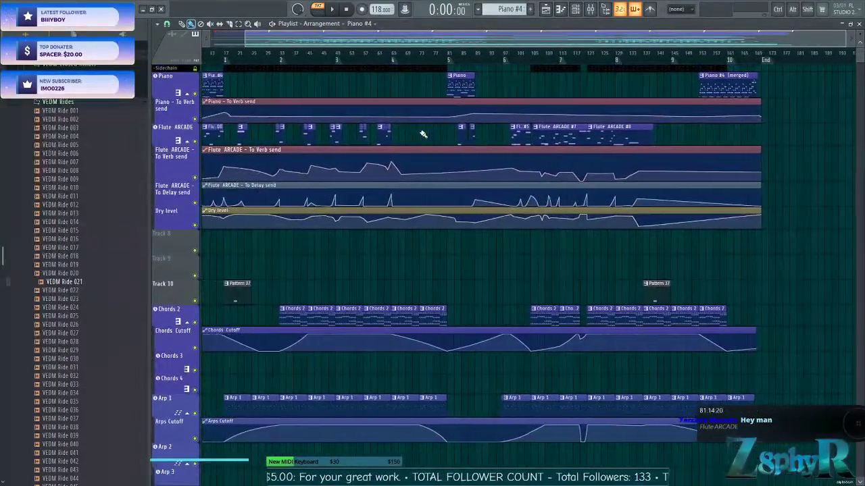
pyautogui.moveTo(341, 59); pyautogui.dragTo(396, 60)
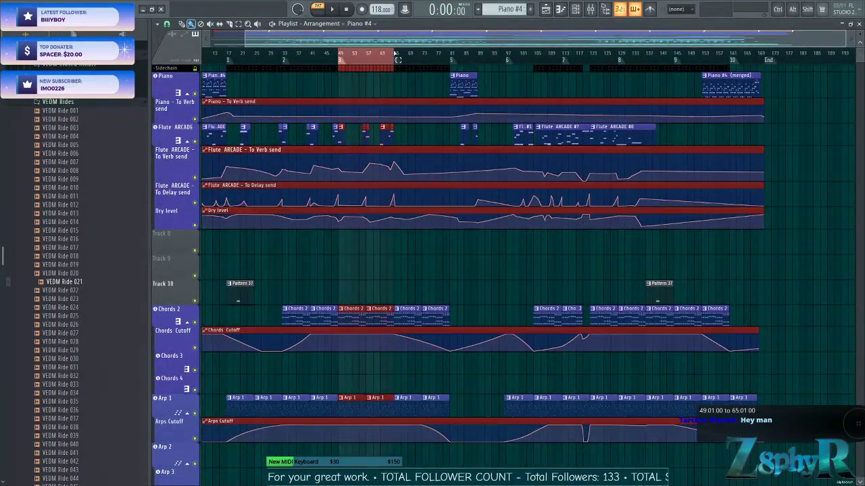
pyautogui.click(330, 14)
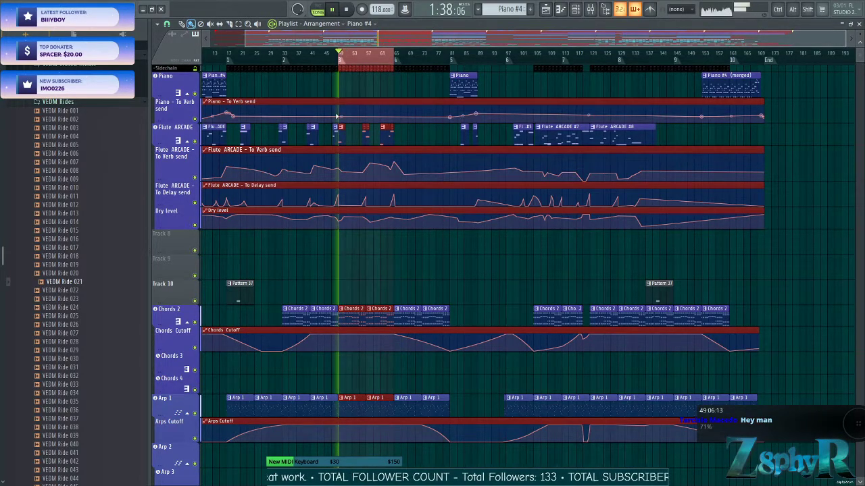
# Examine the chord, arp and automation tracks within bars 49 to 65 during playback
pyautogui.scroll(-4, 348, 265)
pyautogui.keyDown('ctrl'); pyautogui.scroll(3, 348, 266); pyautogui.keyUp('ctrl')
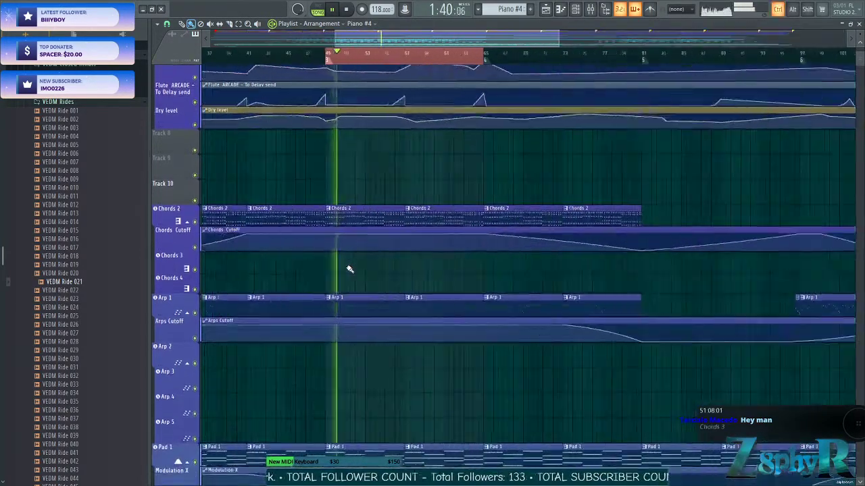
pyautogui.scroll(3, 367, 271)
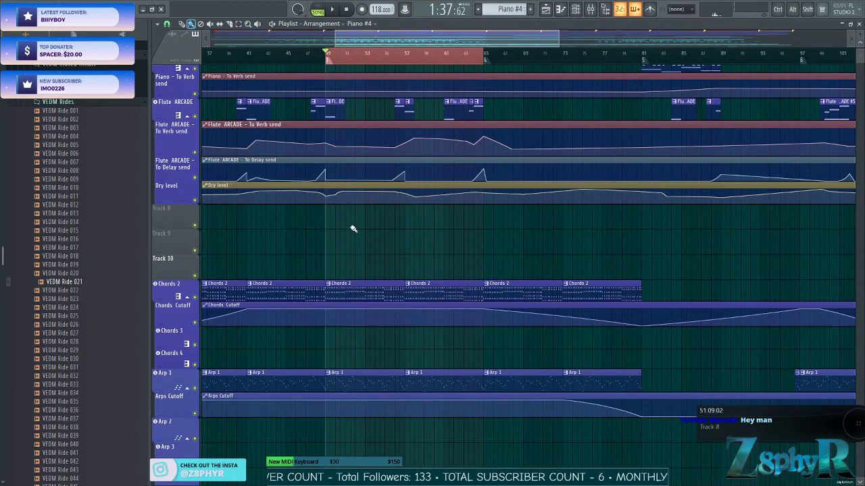
pyautogui.scroll(-3, 350, 226)
pyautogui.keyDown('ctrl'); pyautogui.scroll(3, 368, 177); pyautogui.keyUp('ctrl')
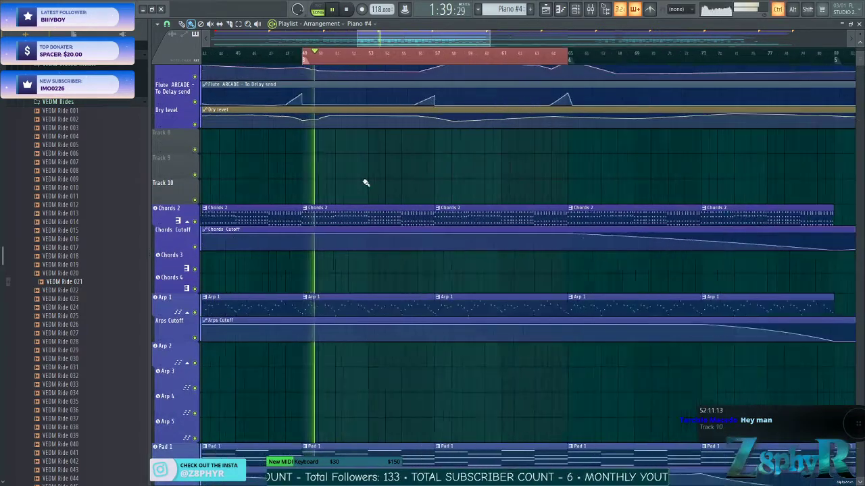
pyautogui.keyDown('ctrl'); pyautogui.scroll(3, 375, 256); pyautogui.keyUp('ctrl')
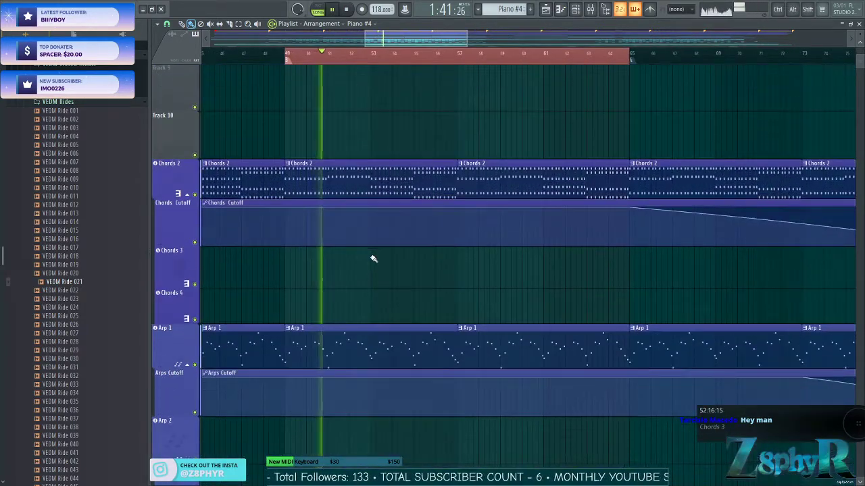
pyautogui.scroll(4, 373, 201)
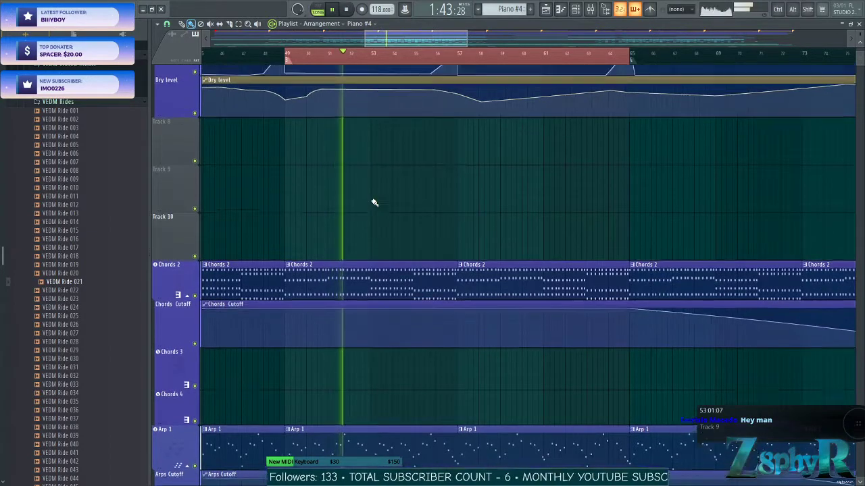
pyautogui.scroll(-6, 373, 202)
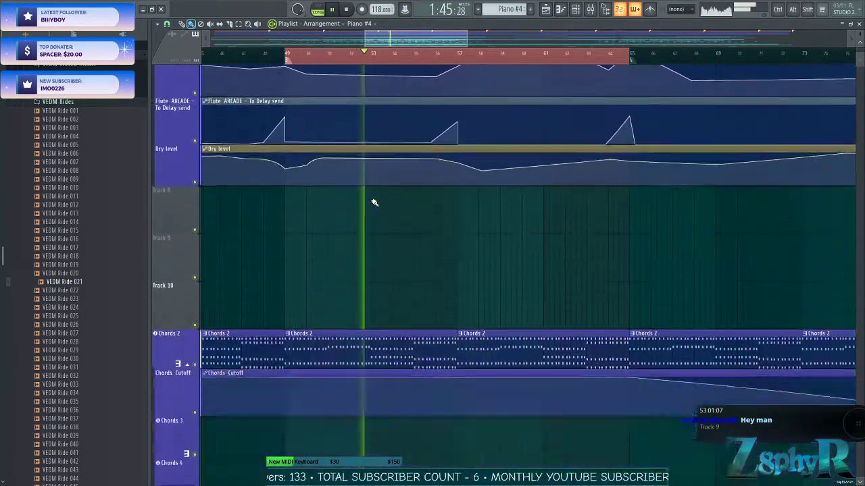
# Review the pad, melody, bass and drum tracks in the arrangement, stop playback and return to the Chords 2 track
pyautogui.keyDown('ctrl'); pyautogui.scroll(-3, 377, 168); pyautogui.keyUp('ctrl')
pyautogui.keyDown('ctrl'); pyautogui.scroll(-6, 378, 168); pyautogui.keyUp('ctrl')
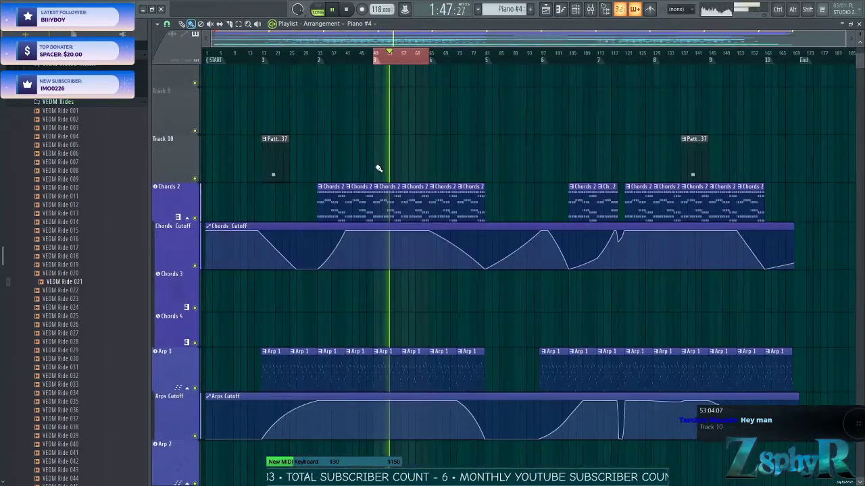
pyautogui.scroll(-6, 378, 168)
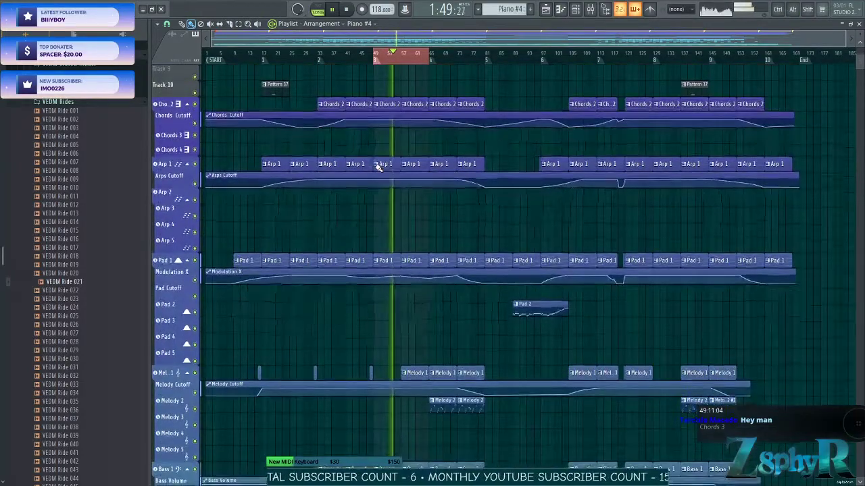
pyautogui.keyDown('ctrl'); pyautogui.scroll(5, 378, 168); pyautogui.keyUp('ctrl')
pyautogui.keyDown('ctrl'); pyautogui.scroll(3, 460, 194); pyautogui.keyUp('ctrl')
pyautogui.scroll(-3, 459, 194)
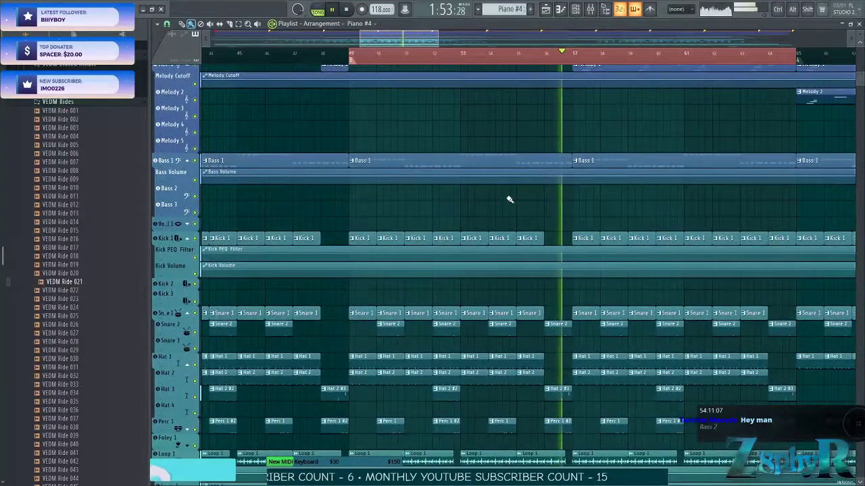
pyautogui.press('space')
pyautogui.scroll(5, 419, 202)
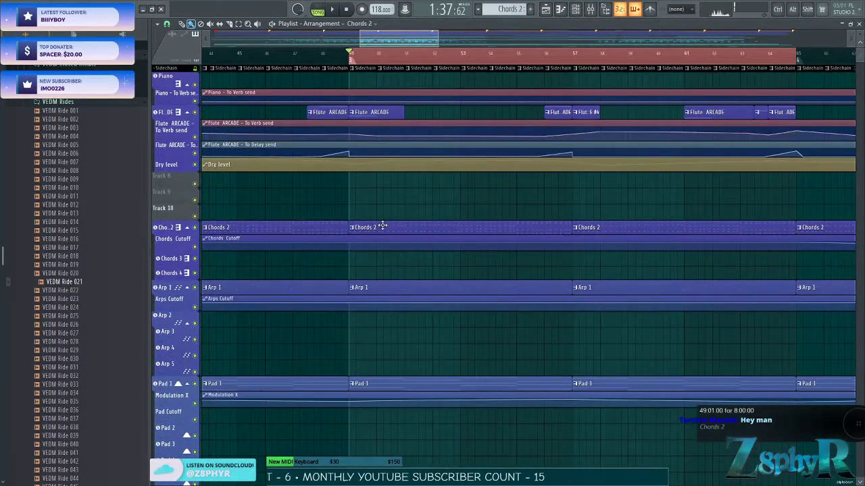
# Open the Chords 2 pattern in the piano roll, examine its lower notes and return to the playlist
pyautogui.doubleClick(382, 225)
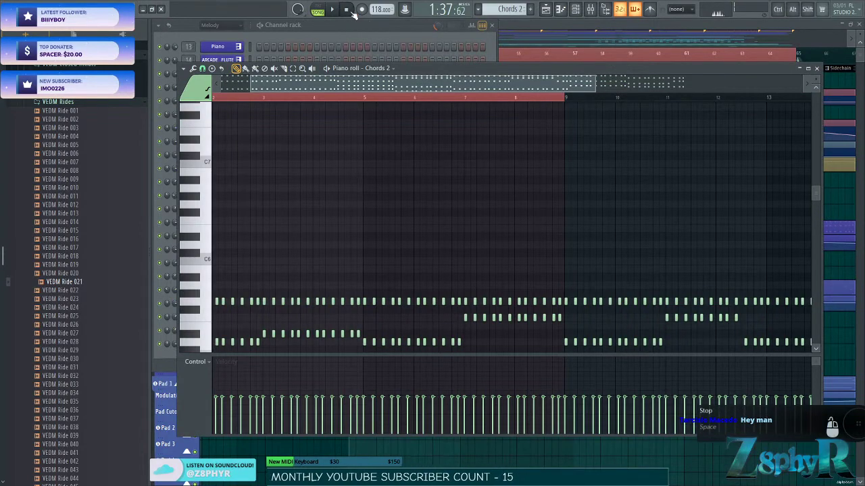
pyautogui.scroll(-4, 289, 182)
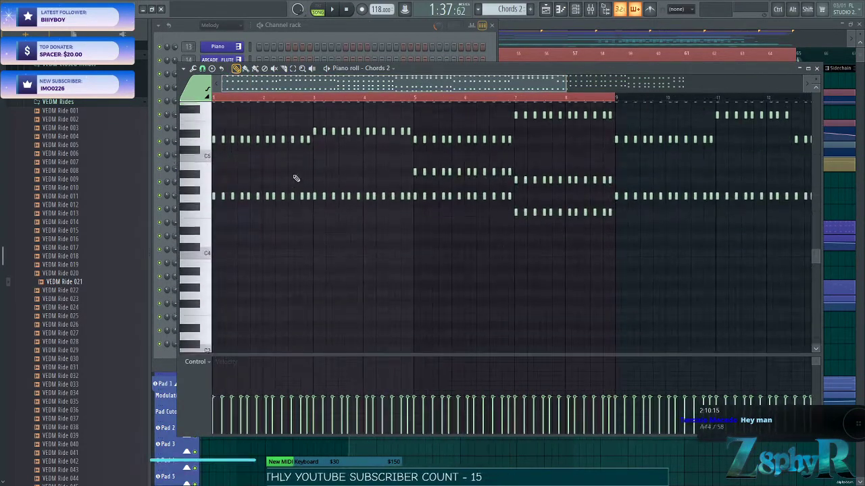
pyautogui.click(530, 25)
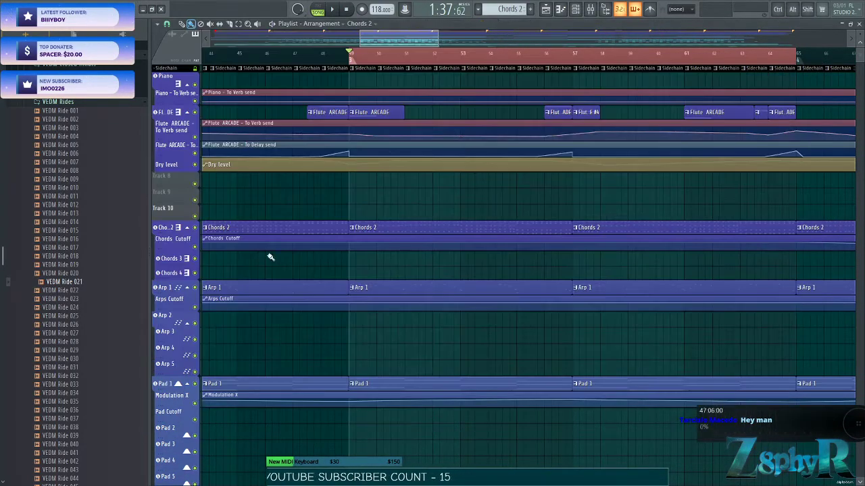
# Solo the Bass 1 track in the playlist and unmute the Chords 2 track alongside it
pyautogui.scroll(-10, 367, 167)
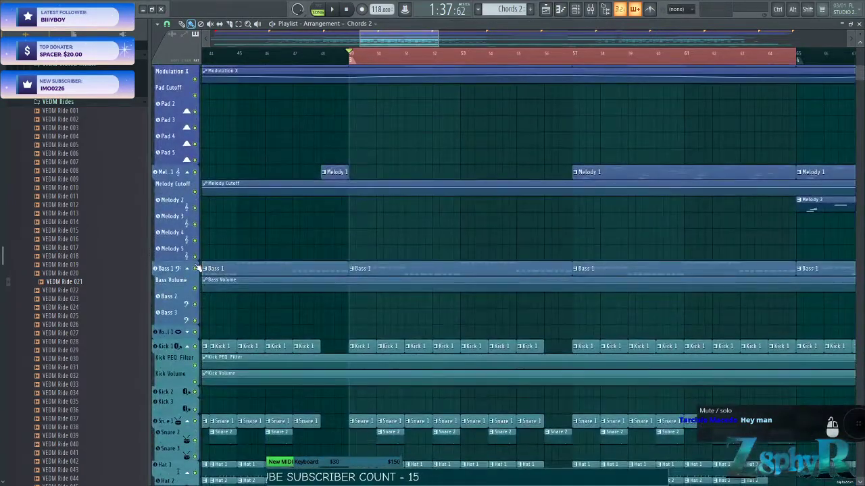
pyautogui.scroll(8, 248, 198)
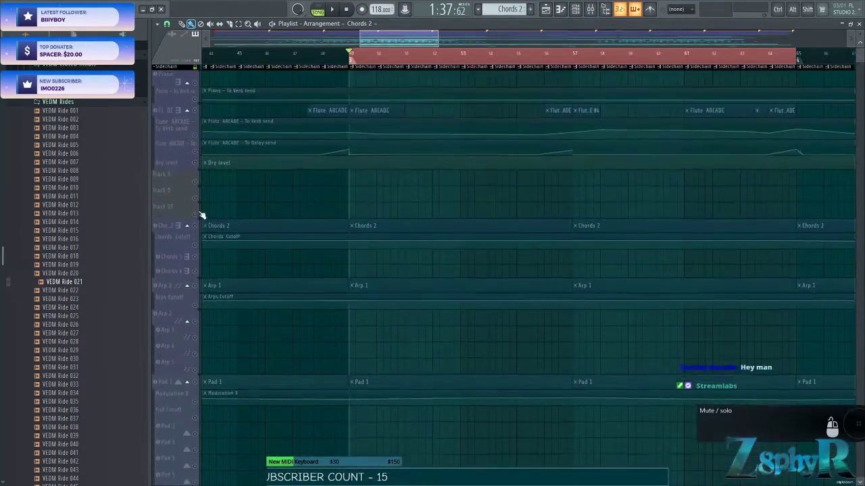
pyautogui.click(195, 228)
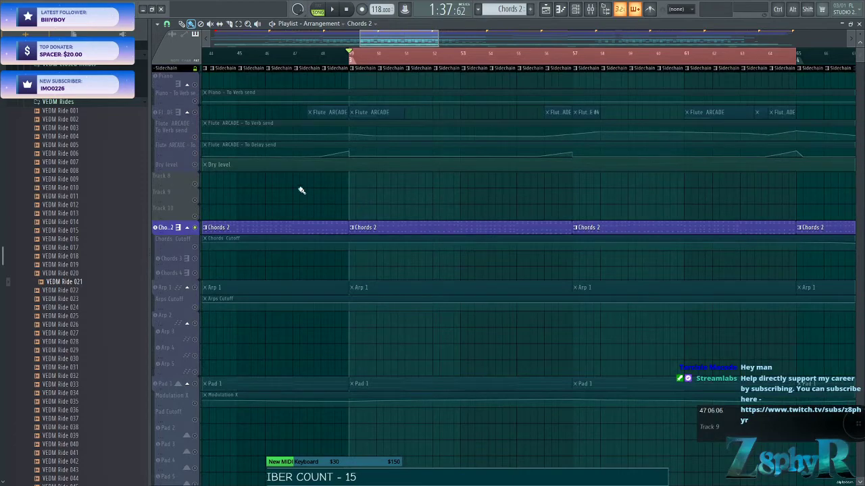
pyautogui.scroll(-8, 282, 202)
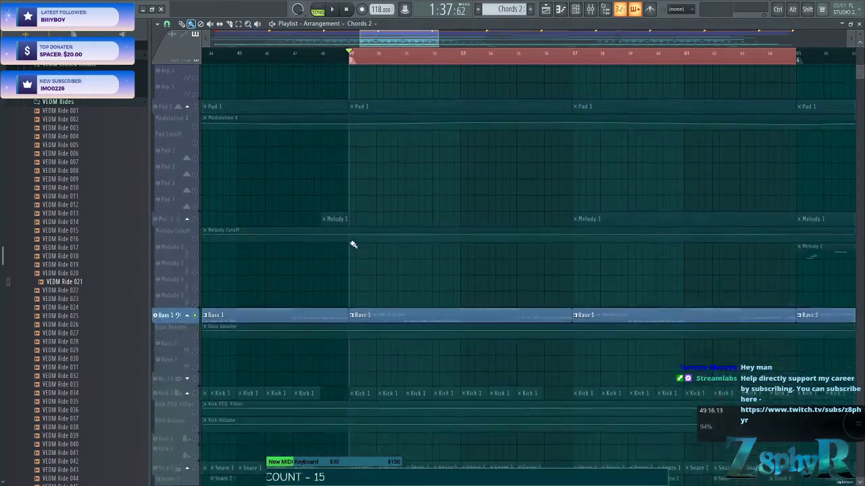
pyautogui.scroll(-5, 300, 308)
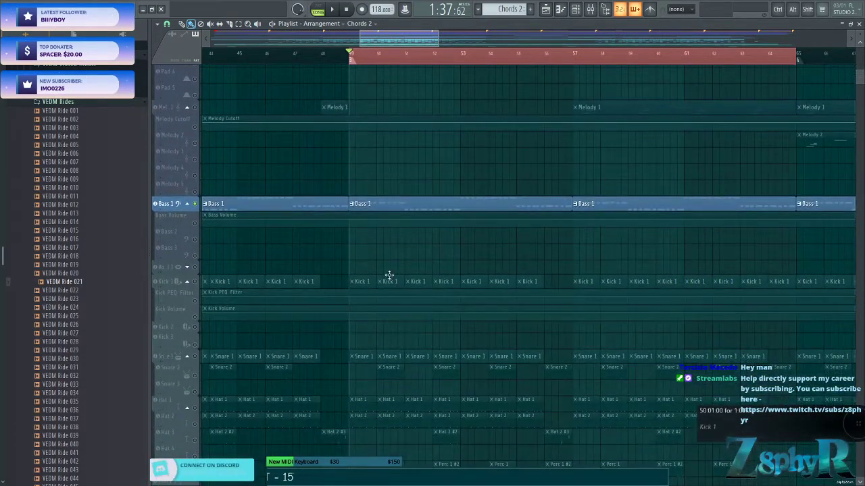
pyautogui.scroll(10, 388, 277)
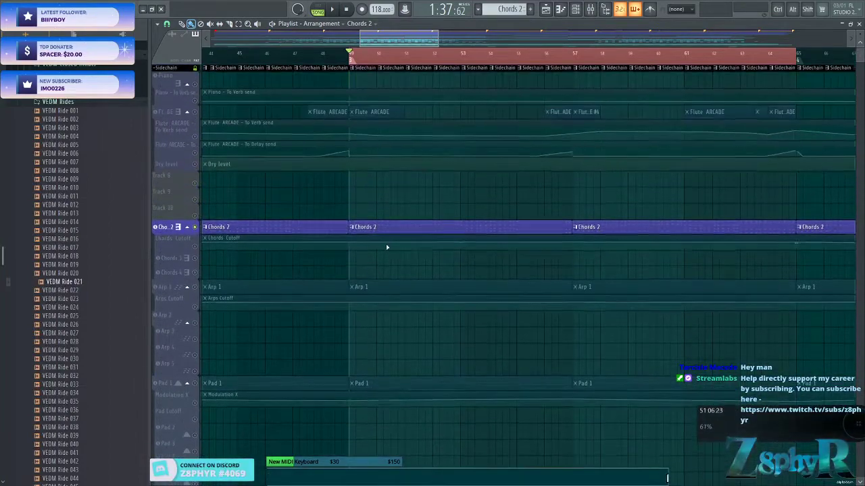
# Mute Bass 1 and listen to Chords 2 alone from bar 49, reviewing the other tracks before stopping playback
pyautogui.press('space')
pyautogui.scroll(-15, 378, 243)
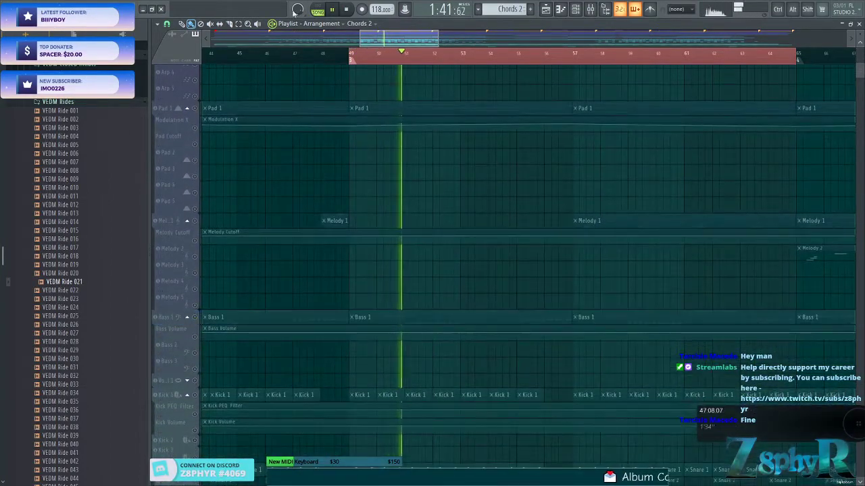
pyautogui.scroll(3, 332, 187)
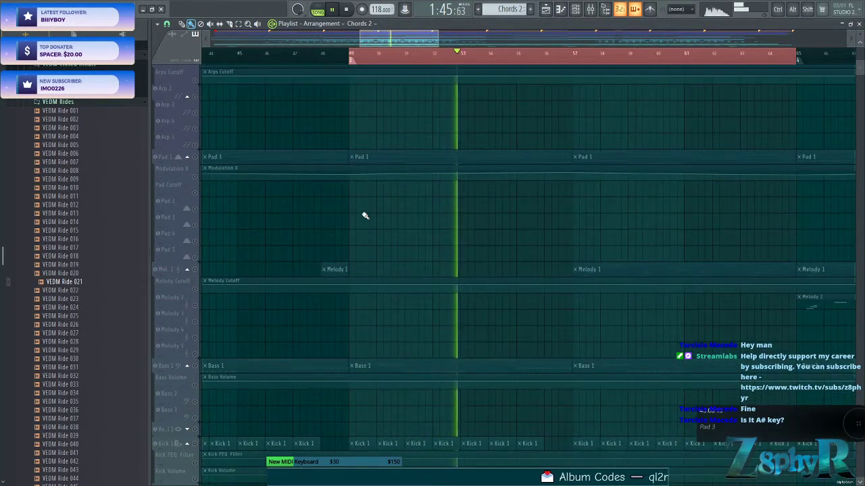
pyautogui.scroll(6, 409, 239)
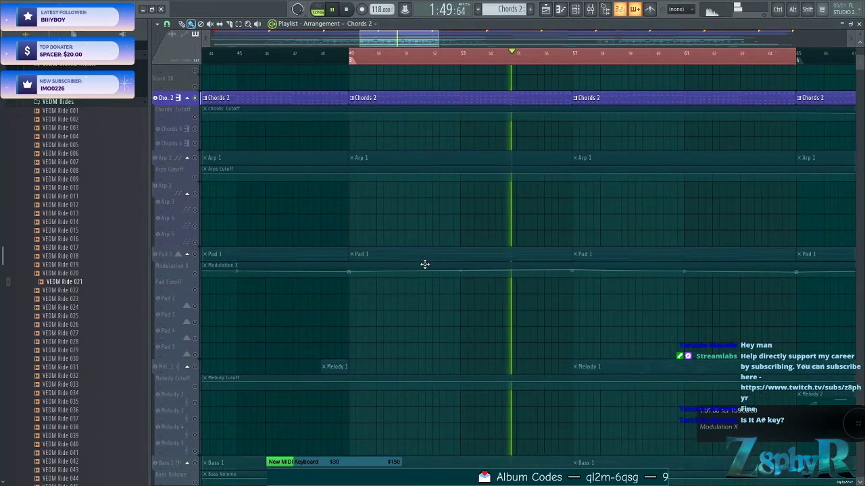
pyautogui.scroll(-3, 424, 264)
pyautogui.scroll(-2, 424, 264)
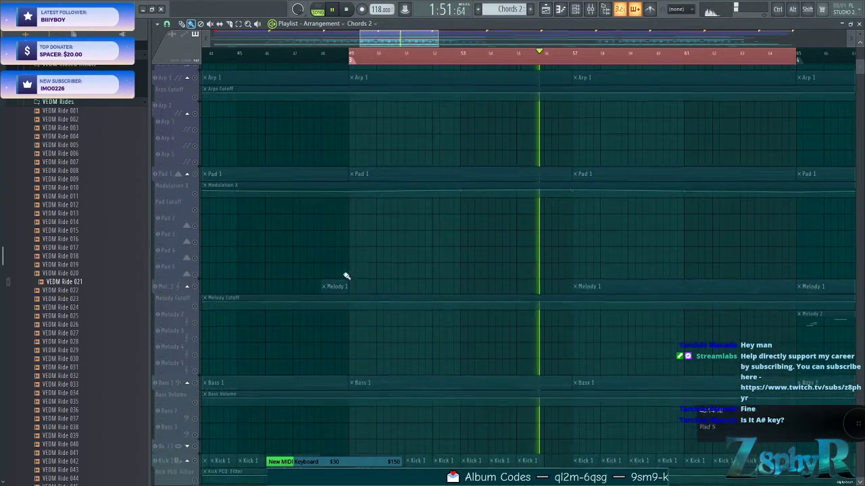
pyautogui.scroll(-2, 456, 296)
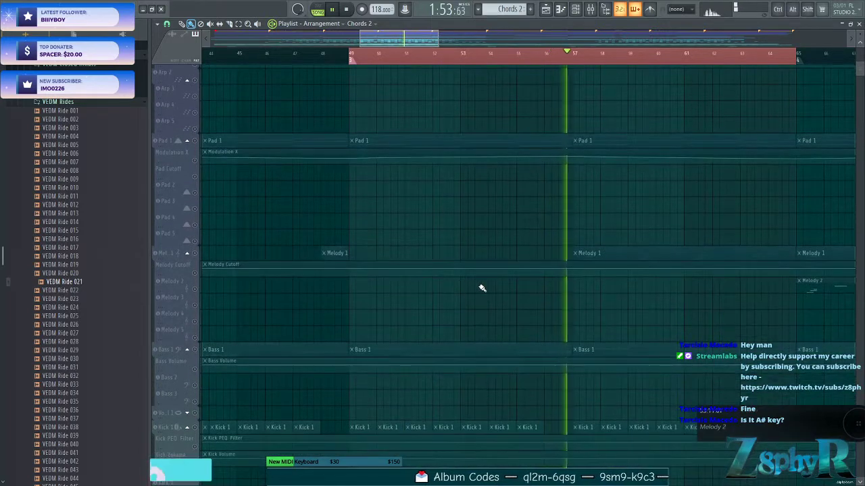
pyautogui.press('space')
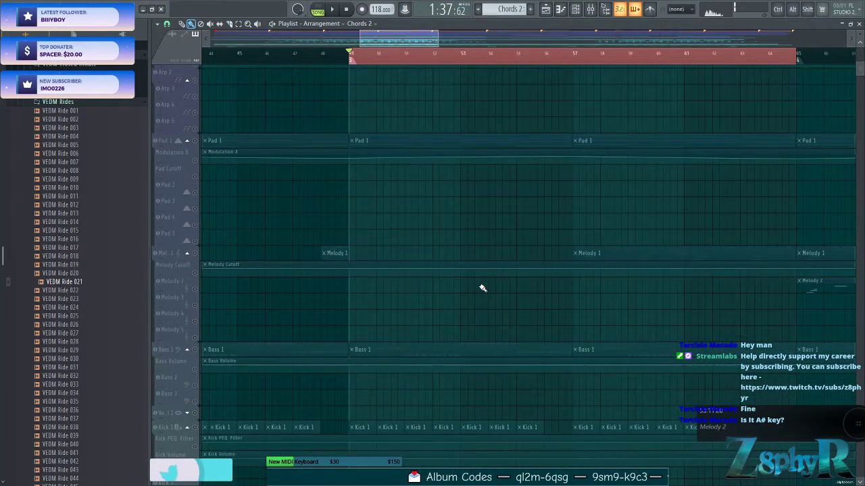
# Unmute the Bass 1, Bass Volume and Chords Cutoff tracks so they sound together with Chords 2
pyautogui.click(197, 349)
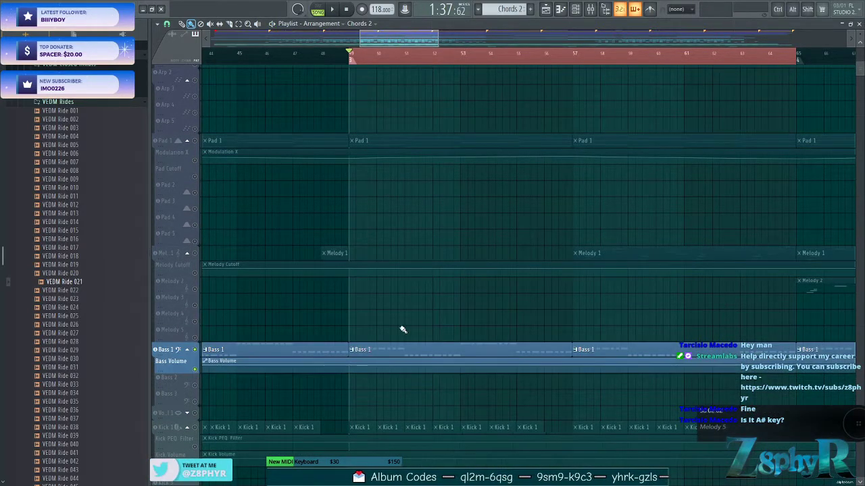
pyautogui.scroll(15, 411, 329)
pyautogui.keyDown('ctrl'); pyautogui.scroll(-2, 404, 266); pyautogui.keyUp('ctrl')
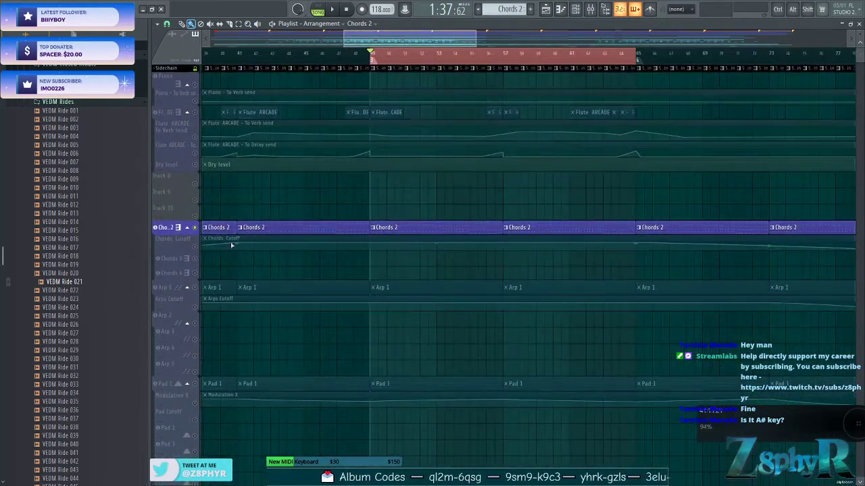
pyautogui.click(199, 246)
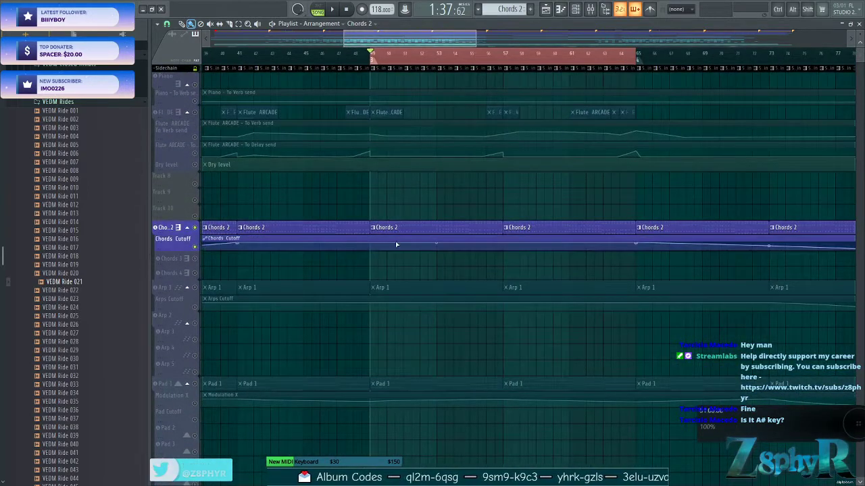
# Reopen the Chords 2 pattern, examine the chord progression across its first eight bars and return to the playlist
pyautogui.doubleClick(447, 230)
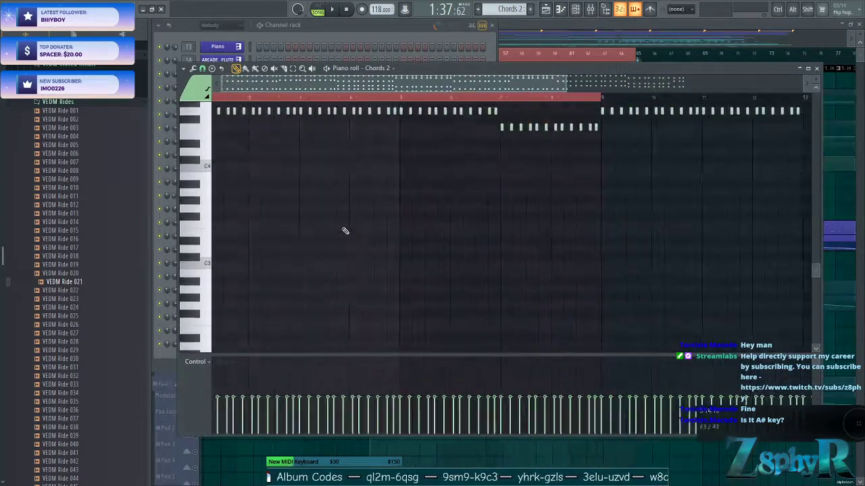
pyautogui.scroll(1, 341, 227)
pyautogui.moveTo(219, 145)
pyautogui.mouseDown()
pyautogui.moveTo(369, 261)
pyautogui.moveTo(548, 300)
pyautogui.moveTo(612, 301)
pyautogui.moveTo(388, 162)
pyautogui.moveTo(218, 141)
pyautogui.mouseUp()
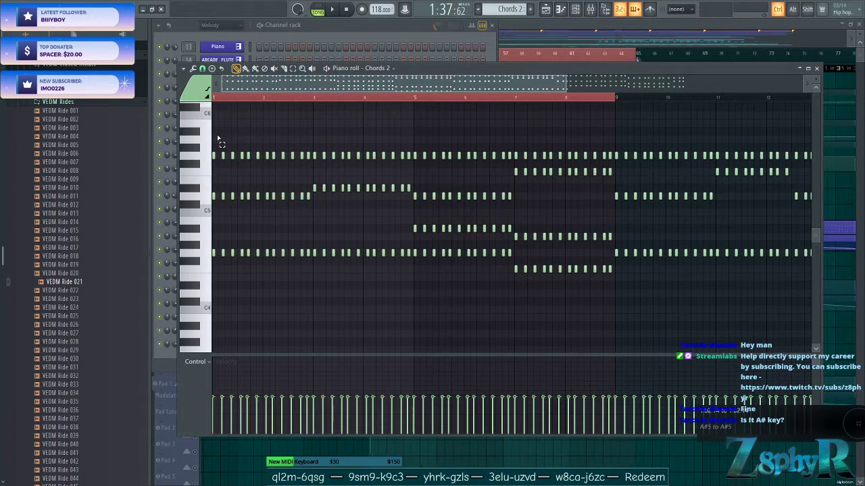
pyautogui.moveTo(243, 179); pyautogui.dragTo(612, 299)
pyautogui.moveTo(611, 299); pyautogui.dragTo(511, 297)
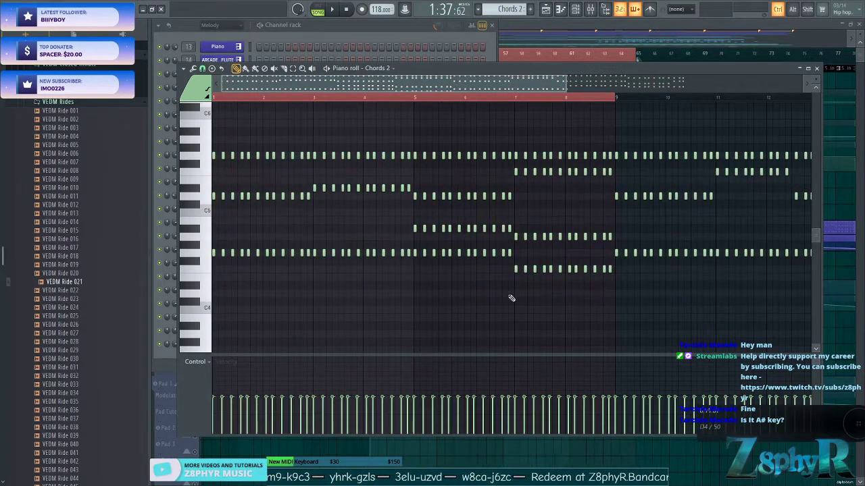
pyautogui.moveTo(617, 299); pyautogui.dragTo(302, 118)
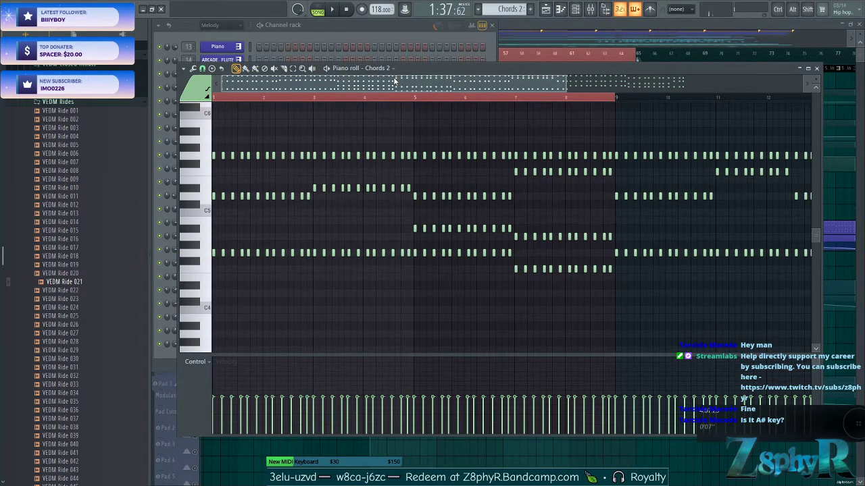
pyautogui.click(630, 35)
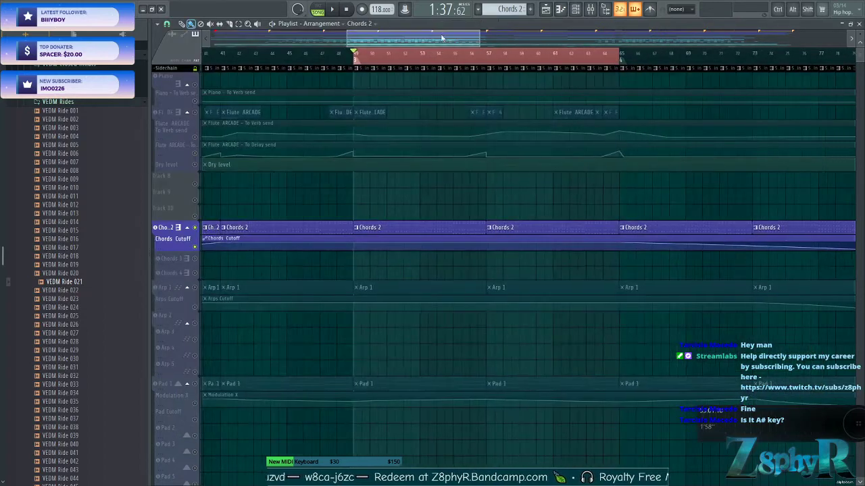
# Open the Bass 1 pattern in the piano roll and examine its full run of bass notes
pyautogui.moveTo(441, 37); pyautogui.dragTo(425, 39)
pyautogui.scroll(-3, 500, 183)
pyautogui.scroll(-2, 507, 226)
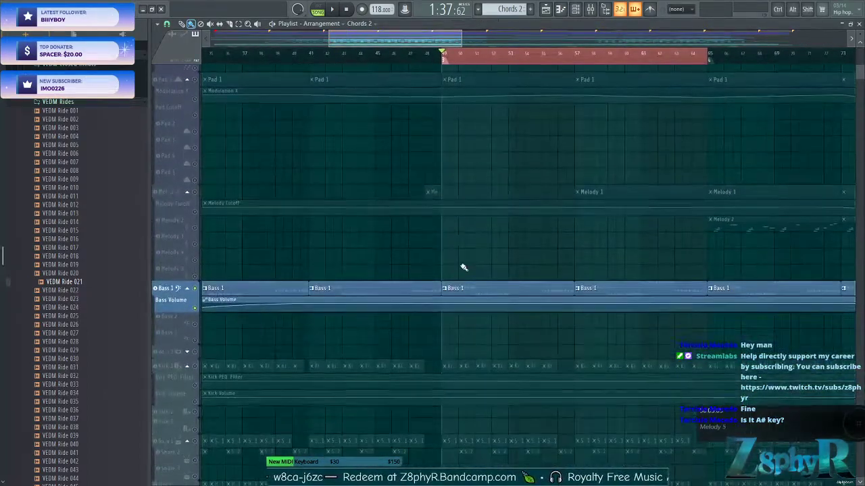
pyautogui.doubleClick(473, 286)
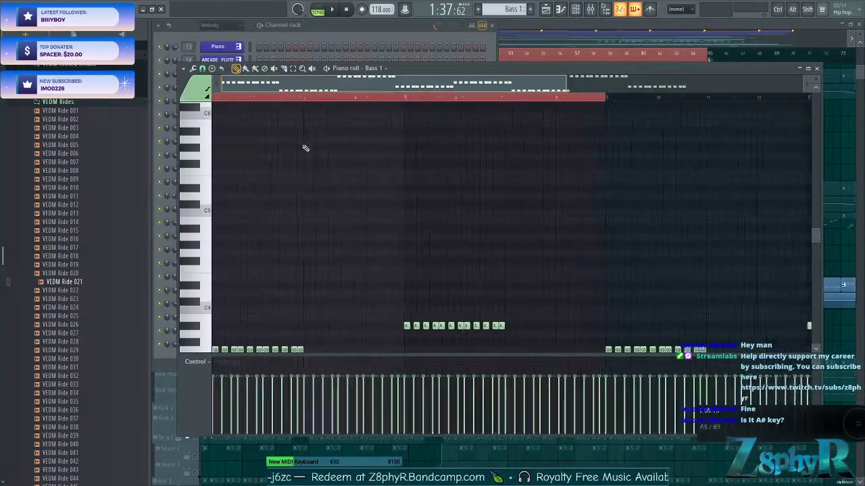
pyautogui.scroll(-6, 336, 131)
pyautogui.keyDown('ctrl'); pyautogui.scroll(-2, 508, 270); pyautogui.keyUp('ctrl')
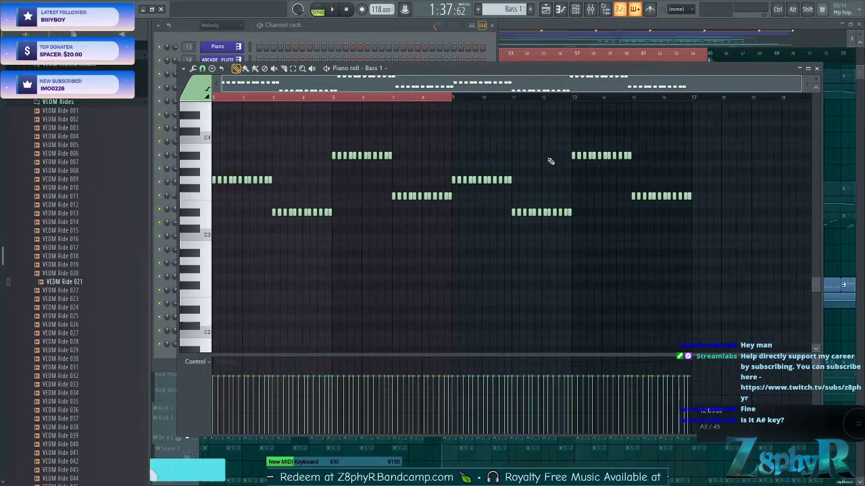
# Clear the time selection in the Bass 1 piano roll and select bars 1 to 9 again
pyautogui.hotkey('ctrl', 'a')
pyautogui.hotkey('ctrl', 'd')
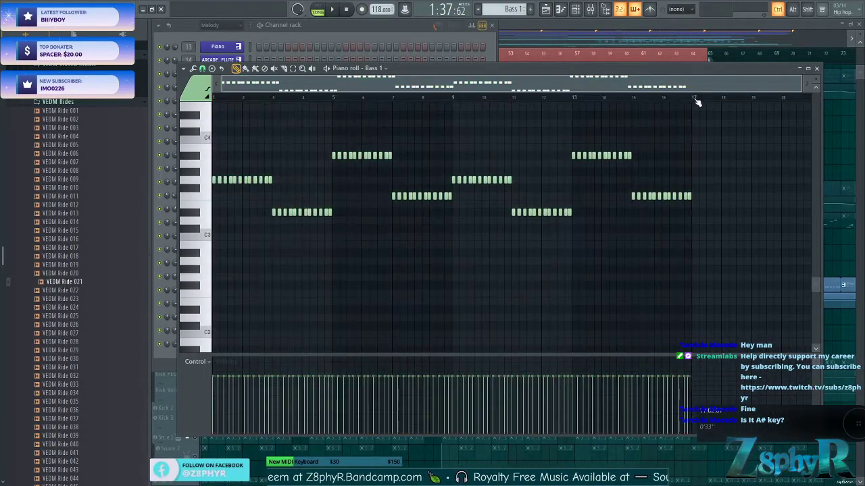
pyautogui.moveTo(457, 100); pyautogui.dragTo(214, 98)
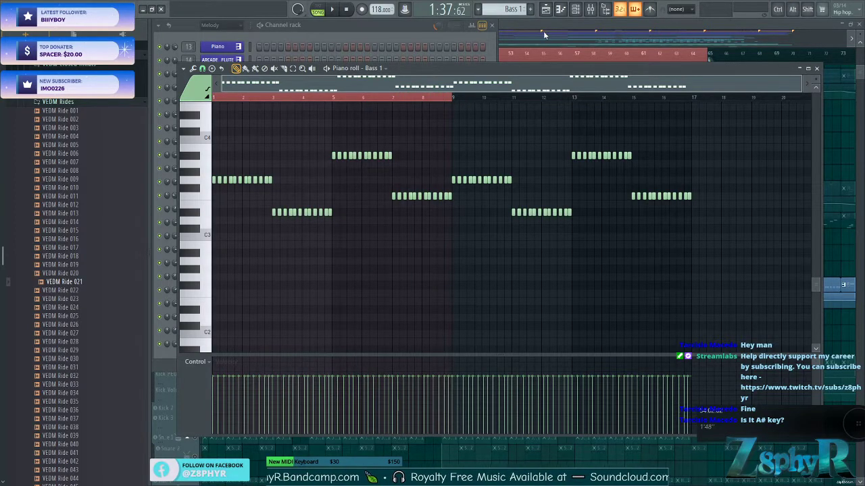
# Unmute all tracks in the playlist and shrink the track heights to show the whole arrangement without a time selection
pyautogui.click(541, 36)
pyautogui.scroll(8, 465, 146)
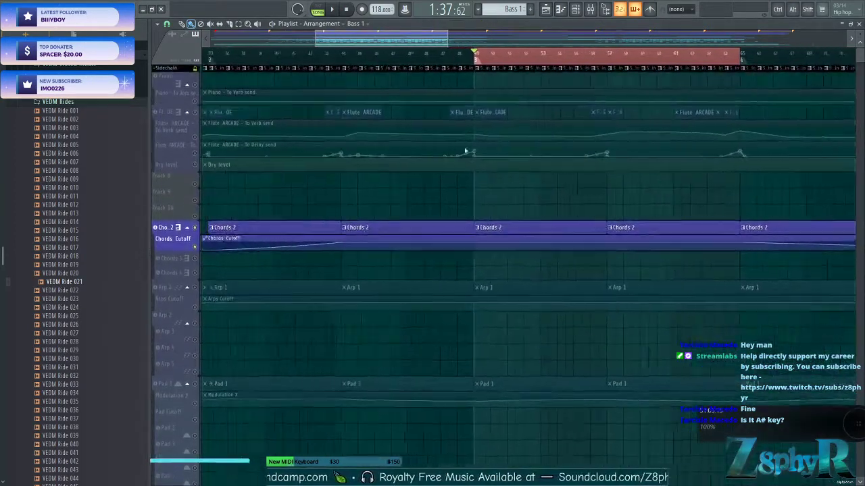
pyautogui.scroll(-5, 465, 148)
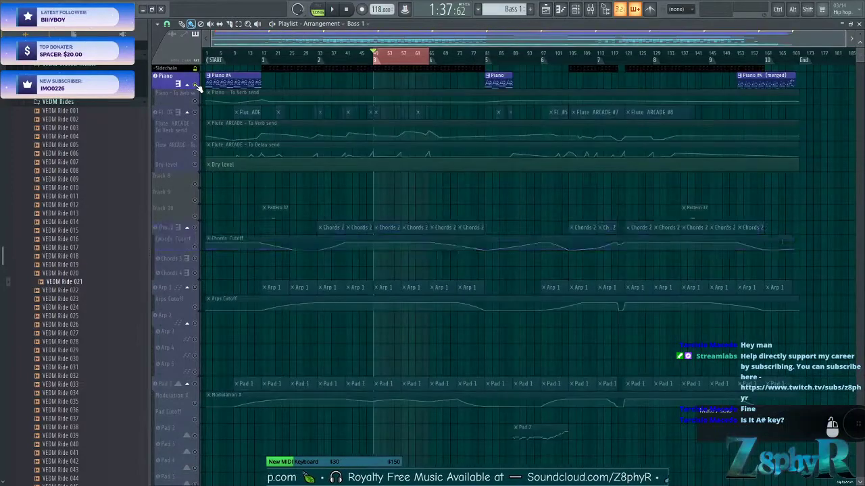
pyautogui.keyDown('ctrl'); pyautogui.click(196, 84); pyautogui.keyUp('ctrl')
pyautogui.scroll(5, 286, 185)
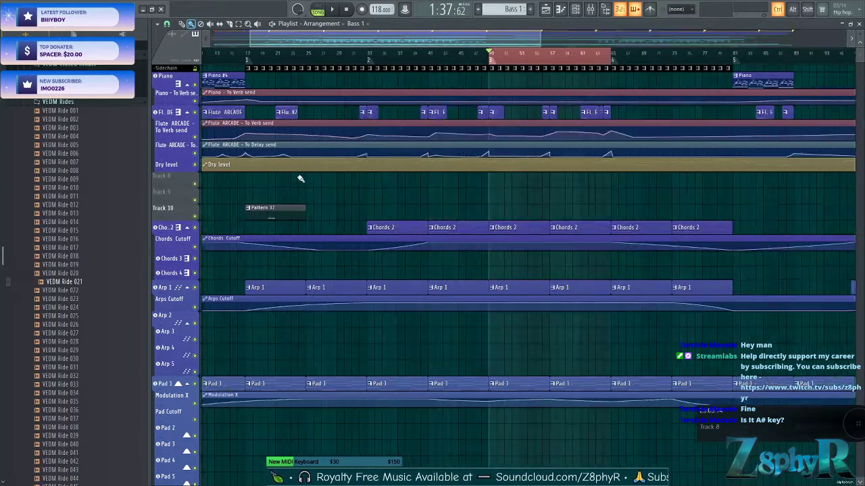
pyautogui.scroll(-3, 414, 198)
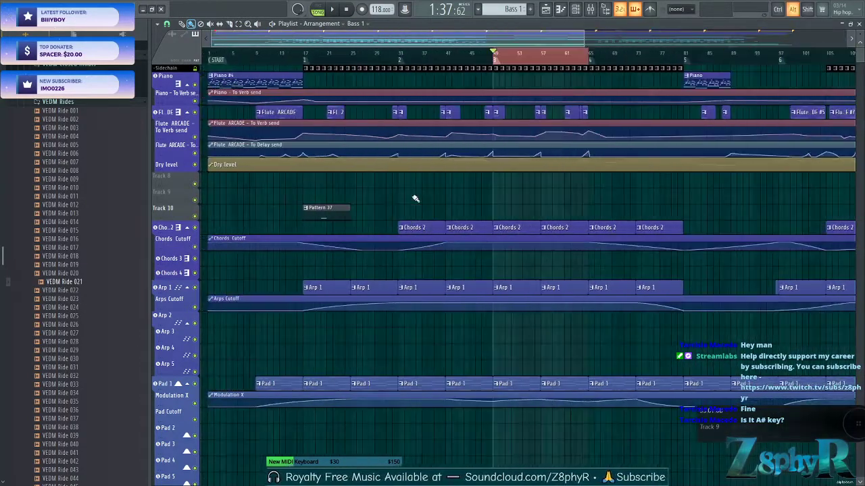
pyautogui.scroll(-5, 413, 195)
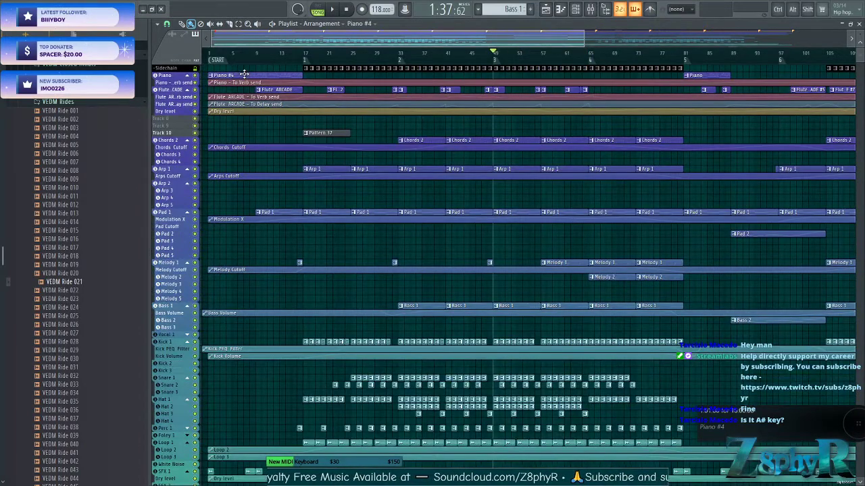
# Open the Piano #4 pattern at the song's start, view it briefly and return to the opening bars in the playlist
pyautogui.doubleClick(244, 73)
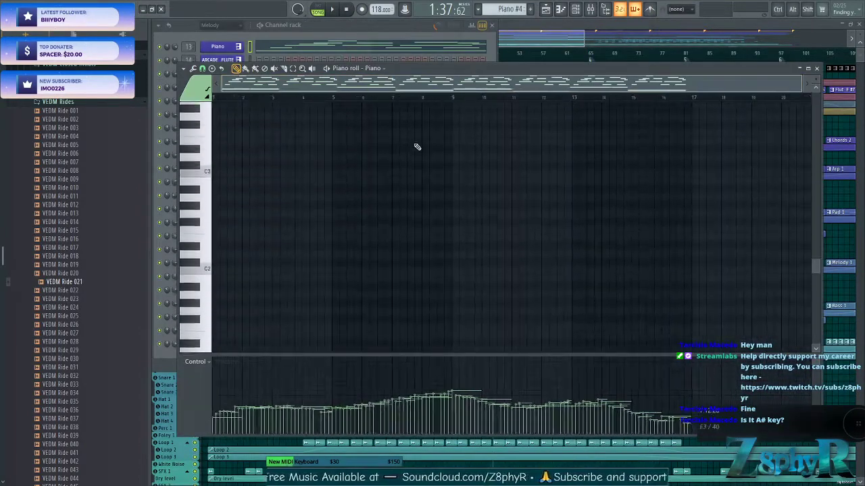
pyautogui.click(395, 32)
pyautogui.click(556, 39)
pyautogui.scroll(-1, 336, 112)
pyautogui.scroll(3, 291, 116)
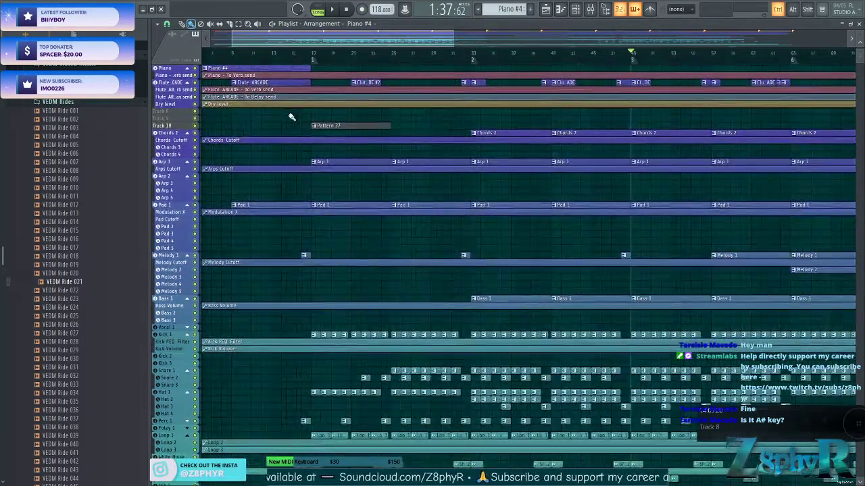
# Open the ARCADE_FLUTE instrument from the channel rack, view its Ethereal Bamboo preset and return to the playlist
pyautogui.scroll(3, 292, 117)
pyautogui.click(579, 9)
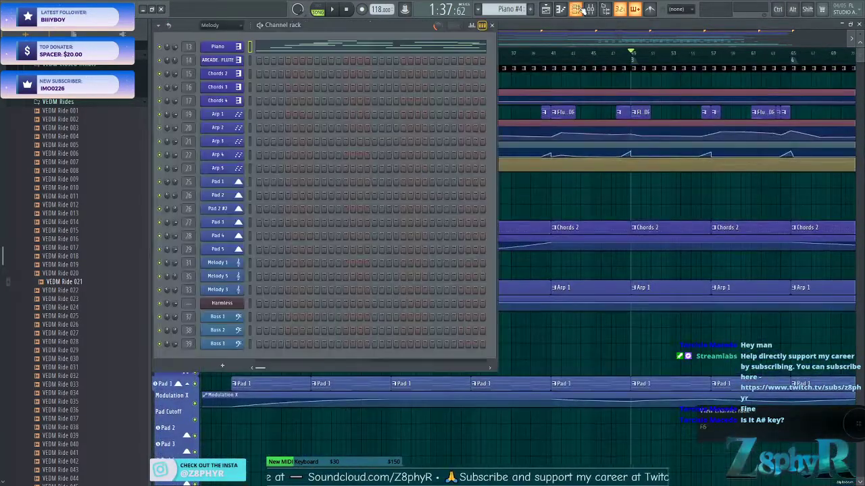
pyautogui.click(219, 60)
pyautogui.moveTo(408, 80); pyautogui.dragTo(376, 82)
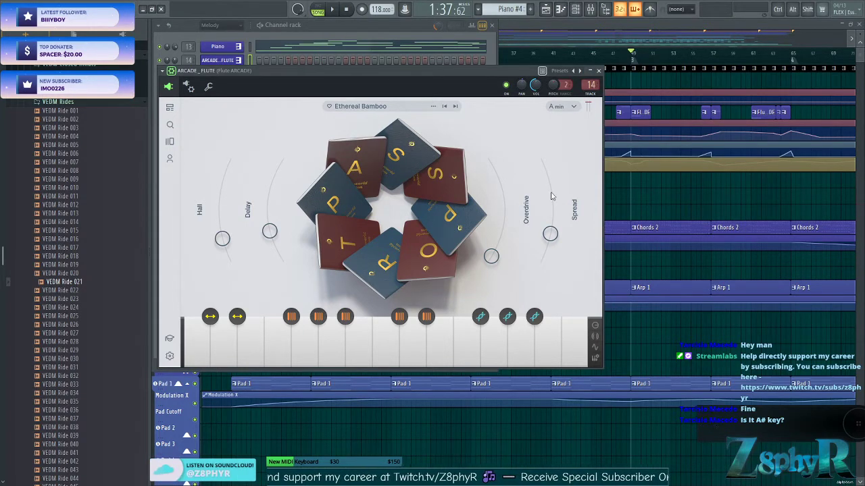
pyautogui.click(556, 32)
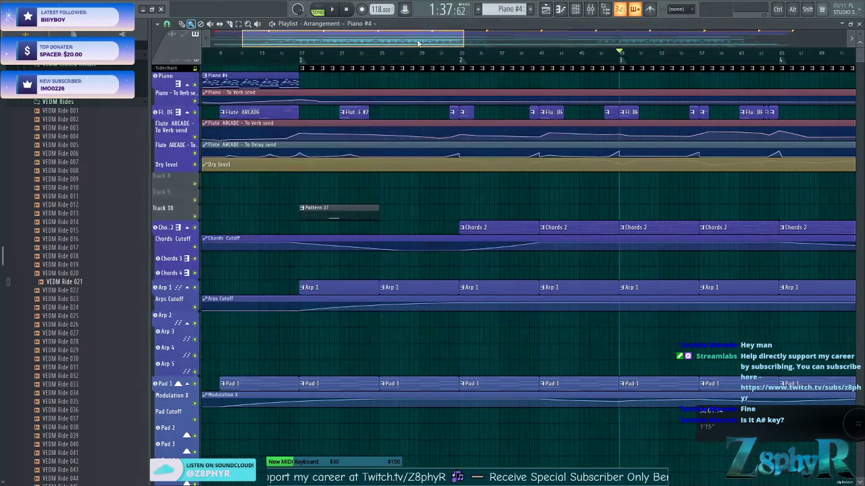
# Enlarge the playlist tracks and examine the Flute ARCADE clips and their send automation along the whole arrangement
pyautogui.scroll(2, 509, 122)
pyautogui.scroll(2, 509, 123)
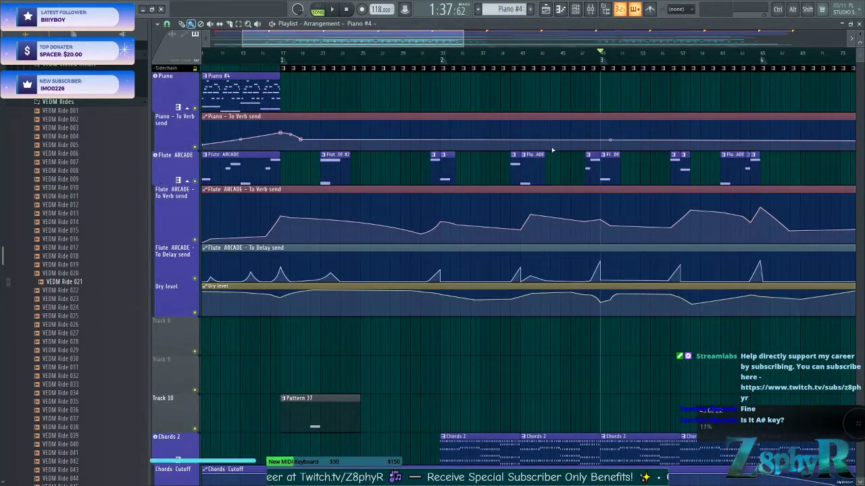
pyautogui.scroll(2, 506, 173)
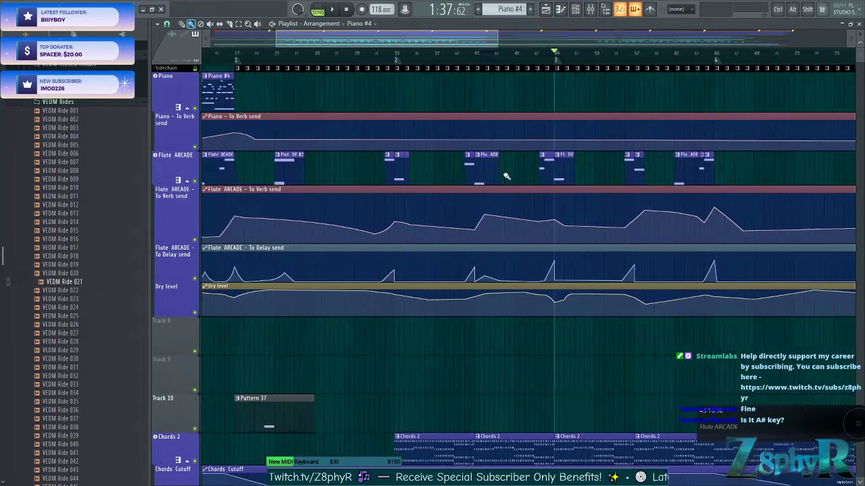
pyautogui.scroll(-4, 486, 169)
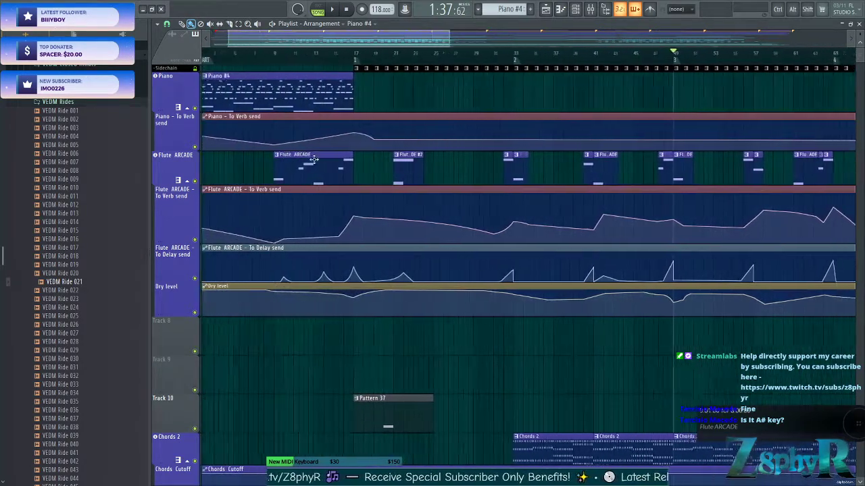
pyautogui.keyDown('ctrl'); pyautogui.scroll(-8, 498, 166); pyautogui.keyUp('ctrl')
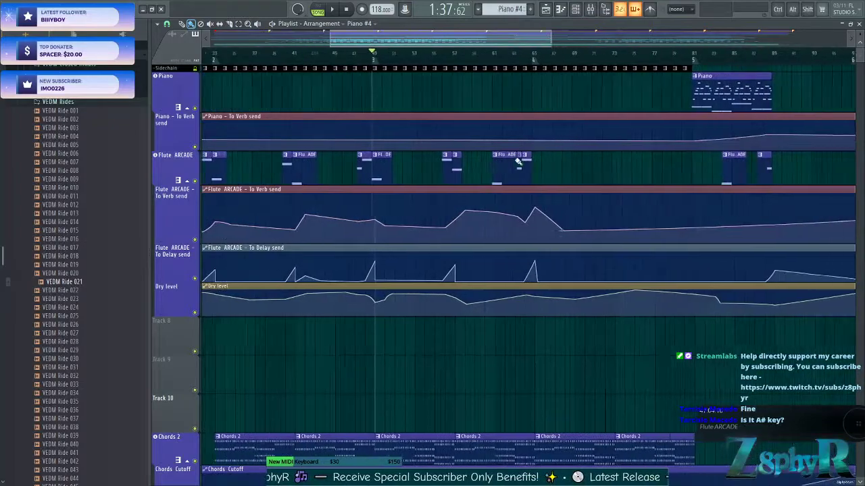
pyautogui.keyDown('ctrl'); pyautogui.scroll(6, 517, 169); pyautogui.keyUp('ctrl')
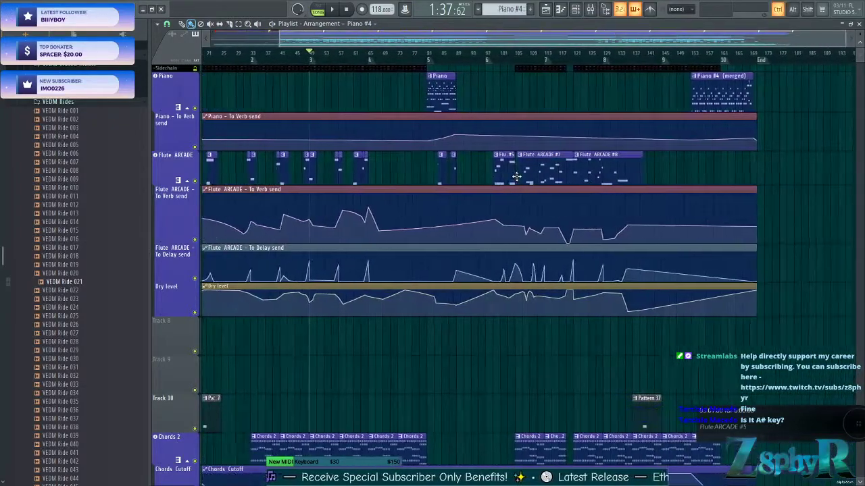
pyautogui.moveTo(465, 40); pyautogui.dragTo(234, 43)
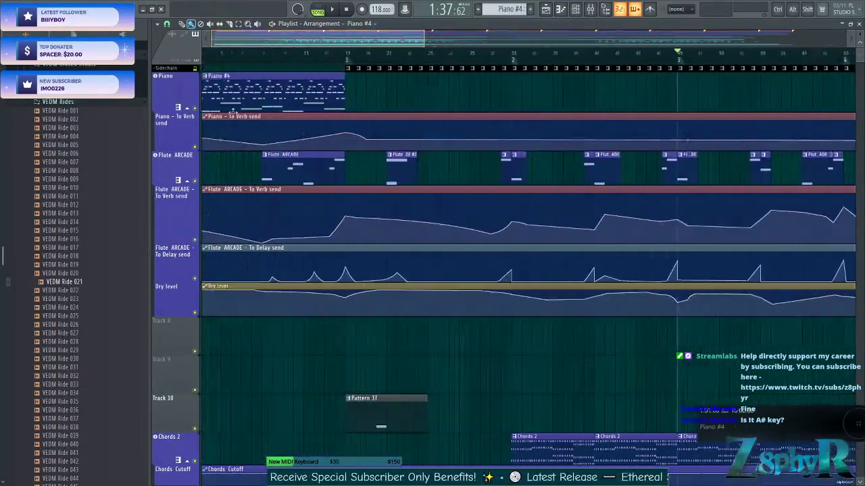
# Open the first Flute ARCADE pattern in the piano roll, play it and bring its notes into view
pyautogui.doubleClick(356, 167)
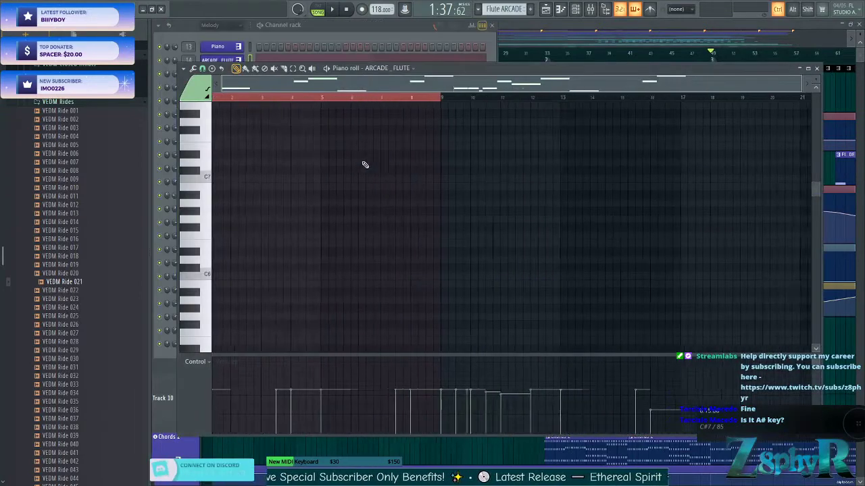
pyautogui.click(311, 69)
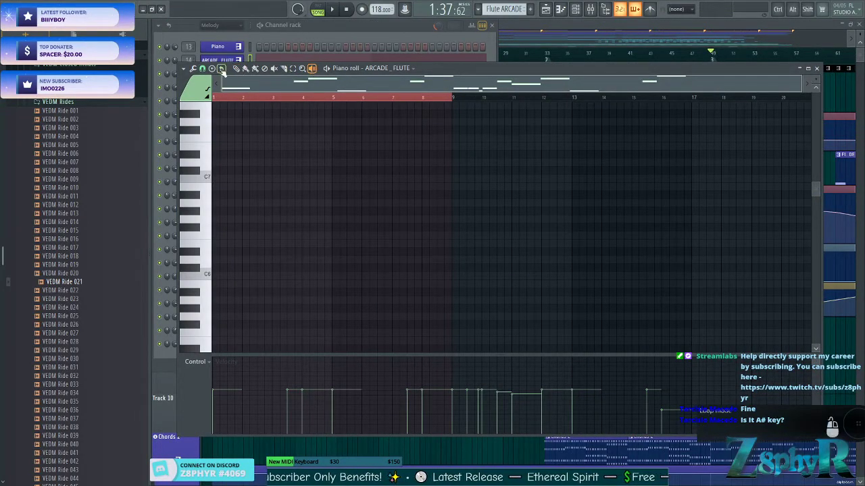
pyautogui.press('space')
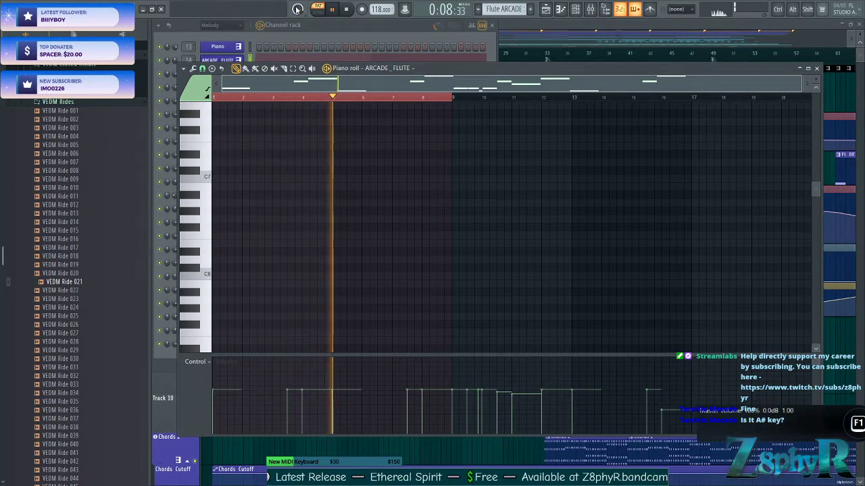
pyautogui.scroll(3, 406, 240)
pyautogui.scroll(-8, 406, 239)
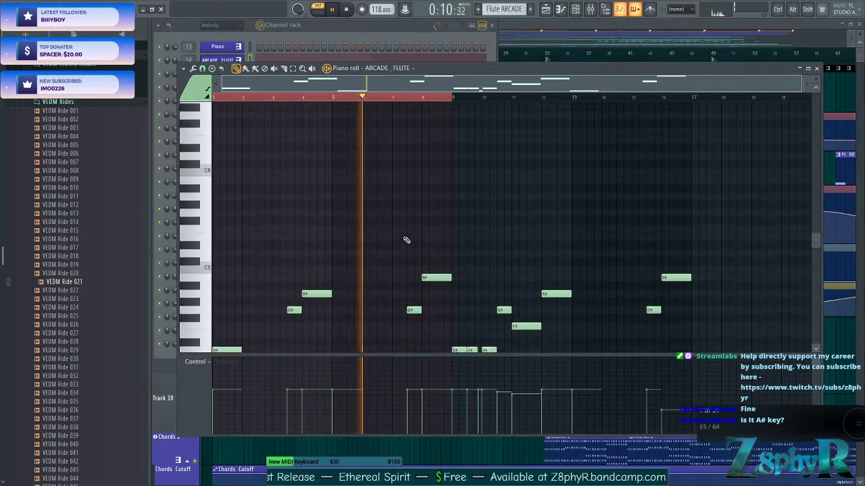
# Watch the ARCADE_FLUTE instrument during playback, close its window to follow the flute notes and stop playback
pyautogui.click(257, 41)
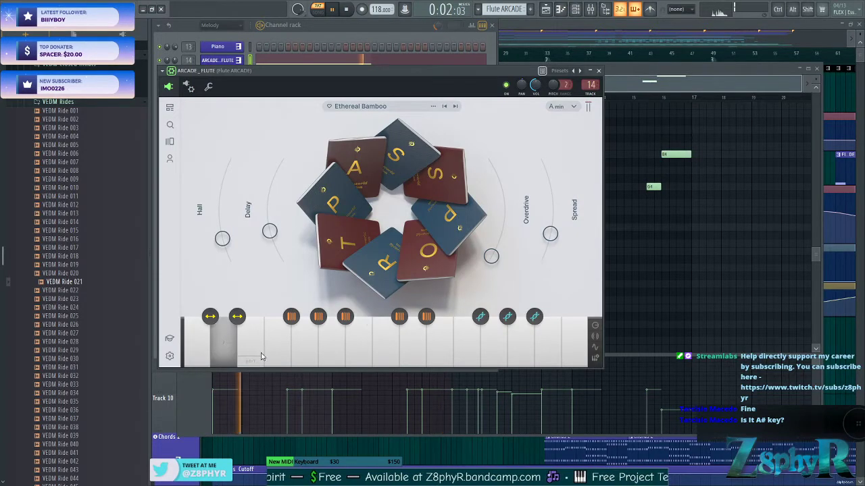
pyautogui.click(598, 71)
pyautogui.click(596, 72)
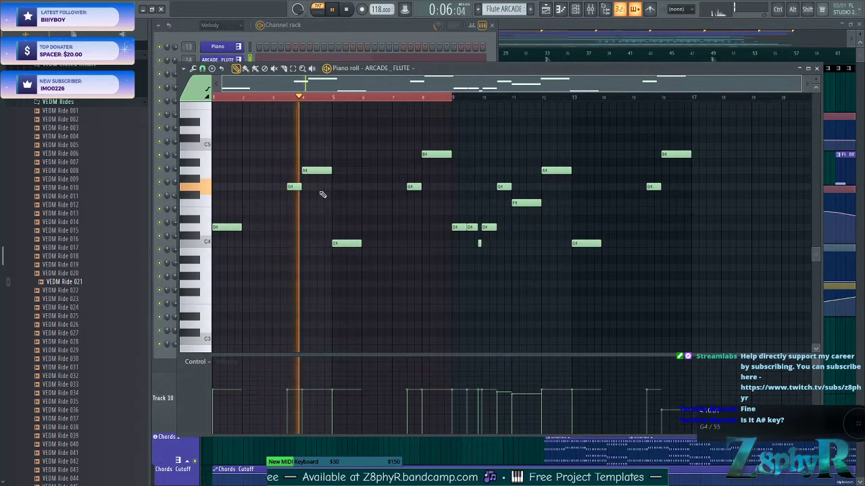
pyautogui.scroll(5, 329, 201)
pyautogui.click(346, 10)
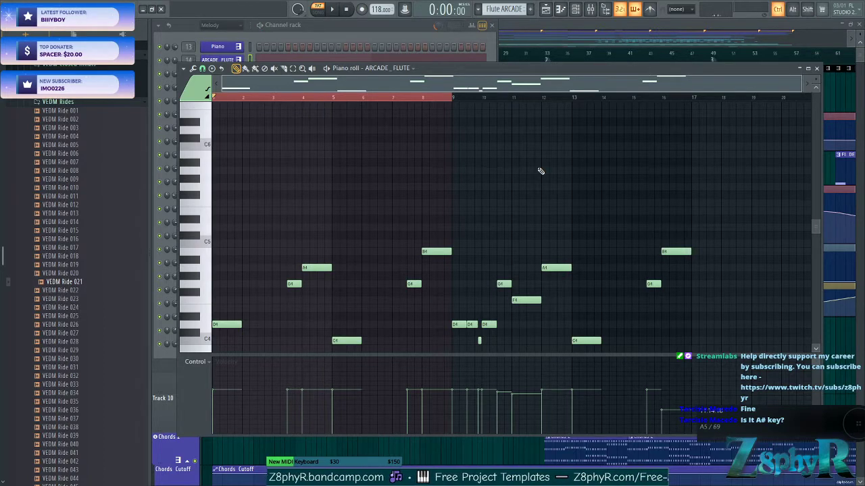
# Return from the channel rack to the playlist and look over the tracks from Piano down to Arp 1
pyautogui.click(348, 27)
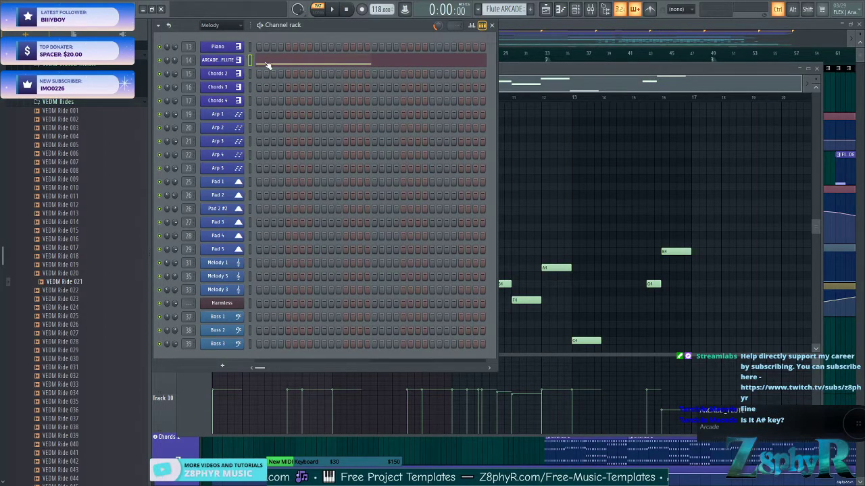
pyautogui.click(564, 40)
pyautogui.scroll(-5, 352, 115)
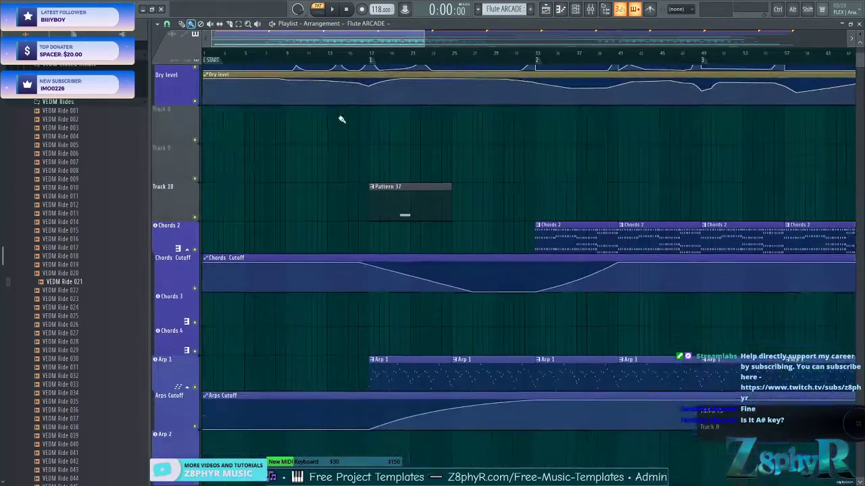
pyautogui.scroll(4, 347, 139)
pyautogui.scroll(1, 345, 142)
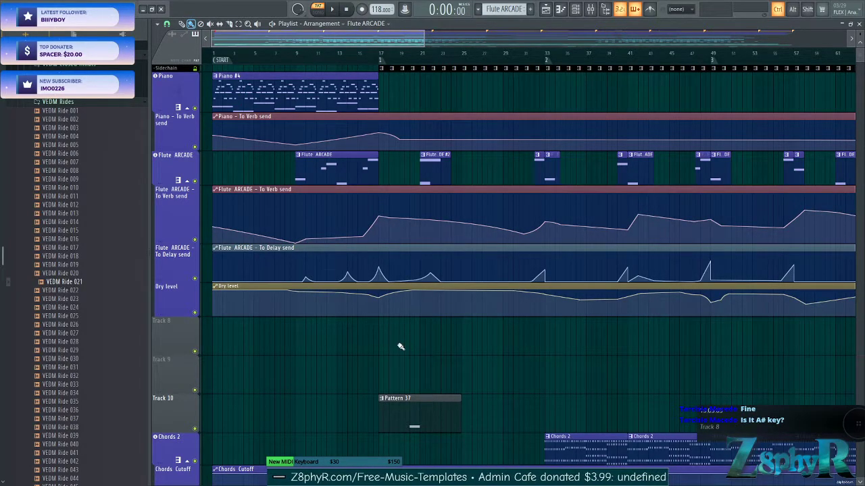
pyautogui.scroll(-5, 381, 356)
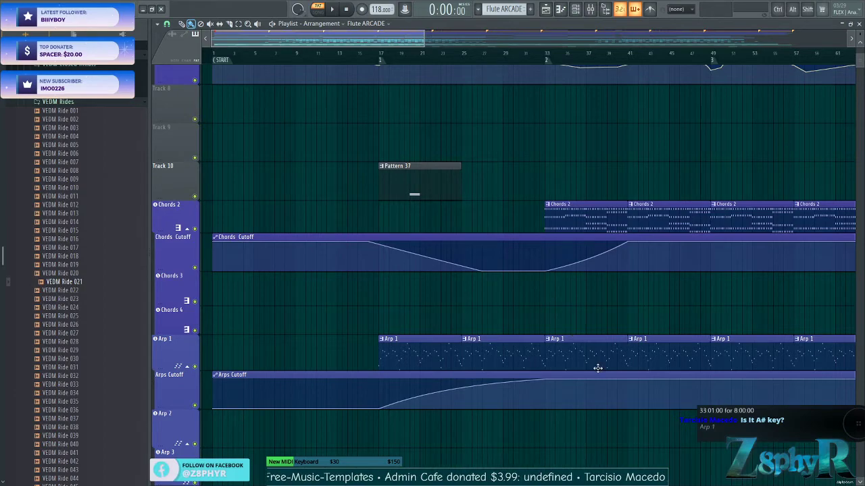
# Open the Arp 1 pattern at bar 41 in the piano roll, play it and examine its upper notes
pyautogui.hscroll(3, 662, 319)
pyautogui.click(506, 353)
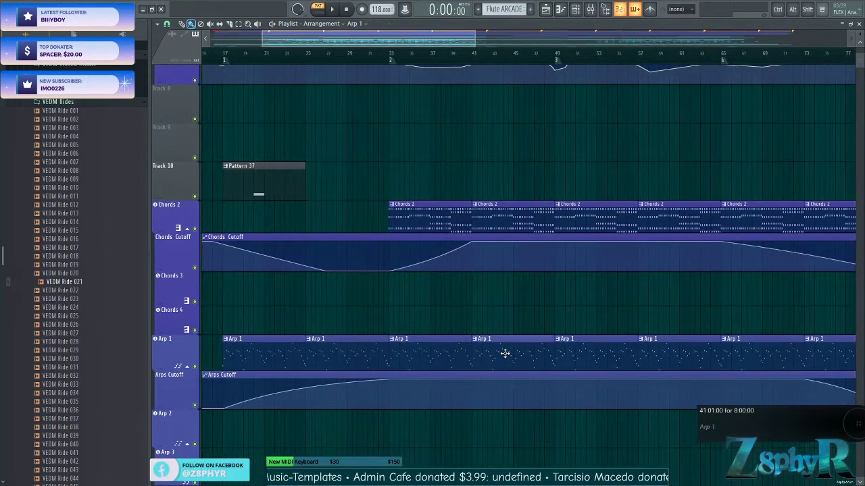
pyautogui.scroll(3, 291, 198)
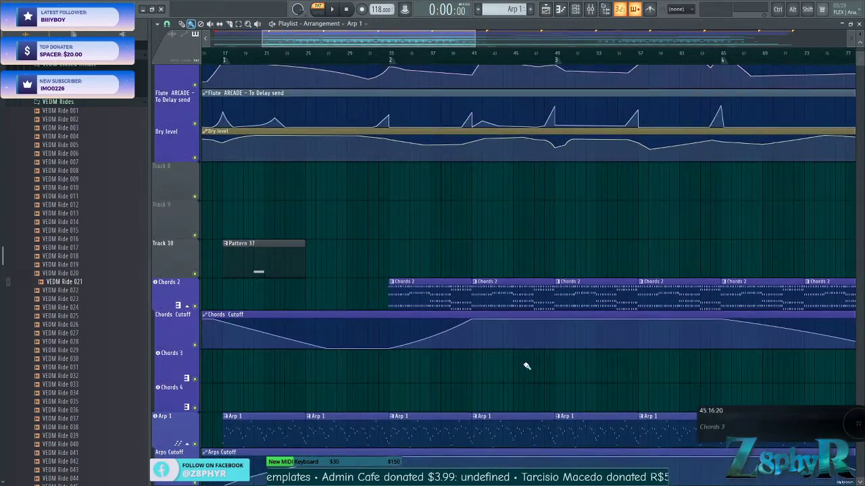
pyautogui.scroll(-3, 520, 358)
pyautogui.doubleClick(512, 352)
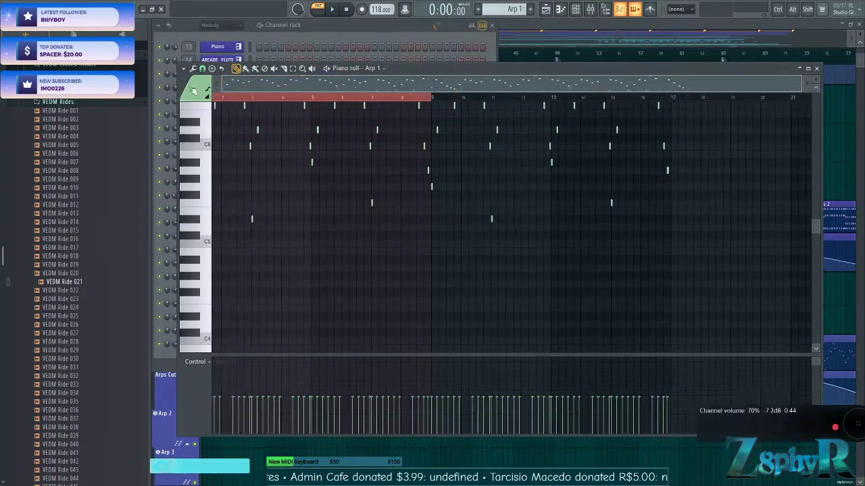
pyautogui.press('space')
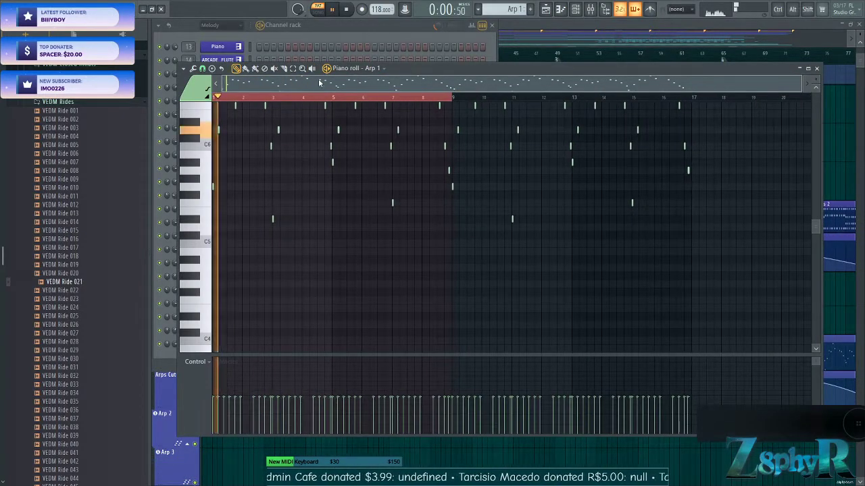
pyautogui.scroll(3, 264, 196)
# Open the Arp 1 channel's Sylenth1 instrument and reposition its window to show the full synth
pyautogui.click(360, 46)
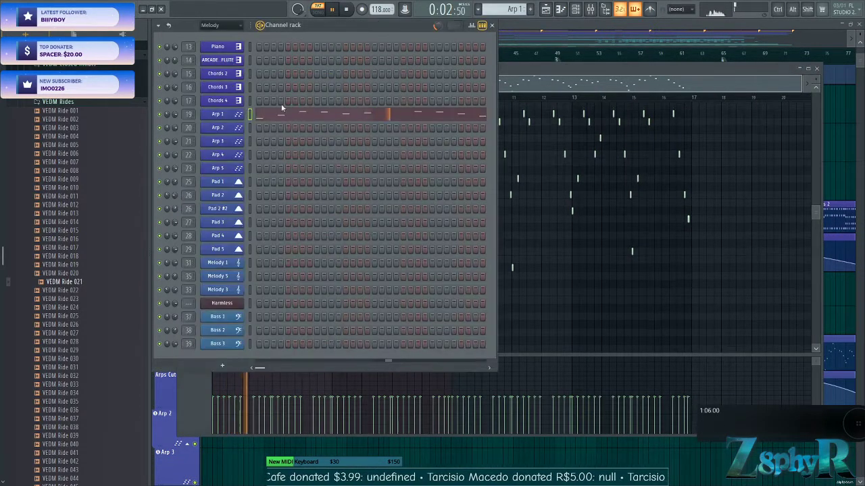
pyautogui.click(217, 113)
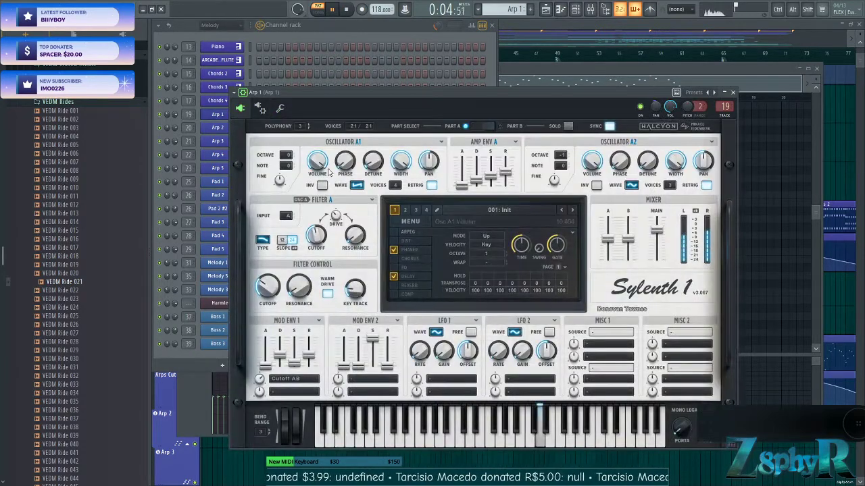
pyautogui.moveTo(451, 98); pyautogui.dragTo(474, 51)
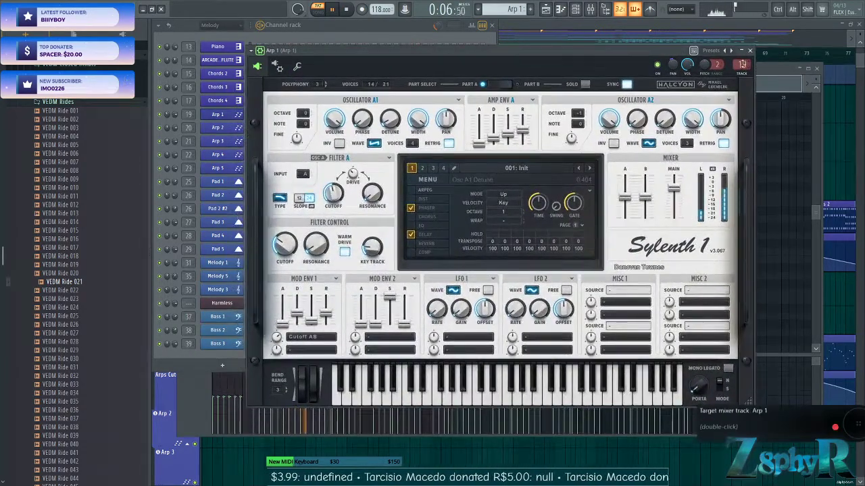
# Inspect the EQ and Fruity Stereo Shaper effects on the Arp 1 mixer track, return to the channel rack and stop playback
pyautogui.doubleClick(742, 68)
pyautogui.click(760, 279)
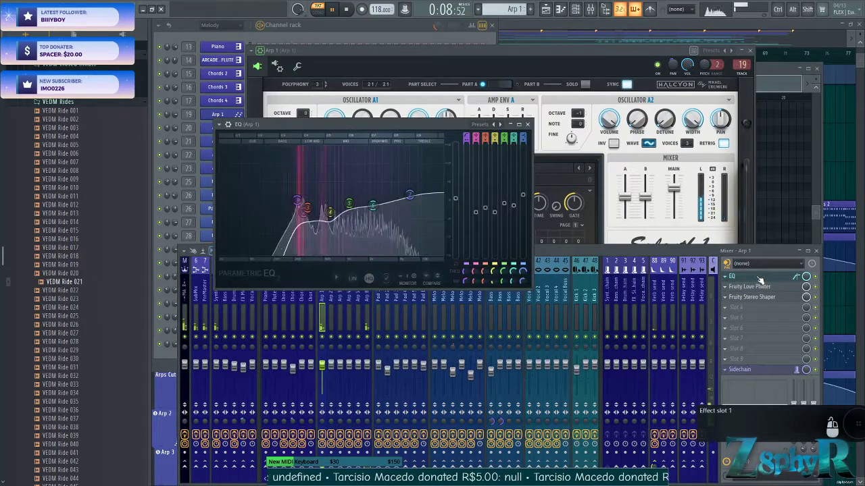
pyautogui.click(760, 279)
pyautogui.click(757, 300)
pyautogui.click(758, 301)
pyautogui.click(411, 24)
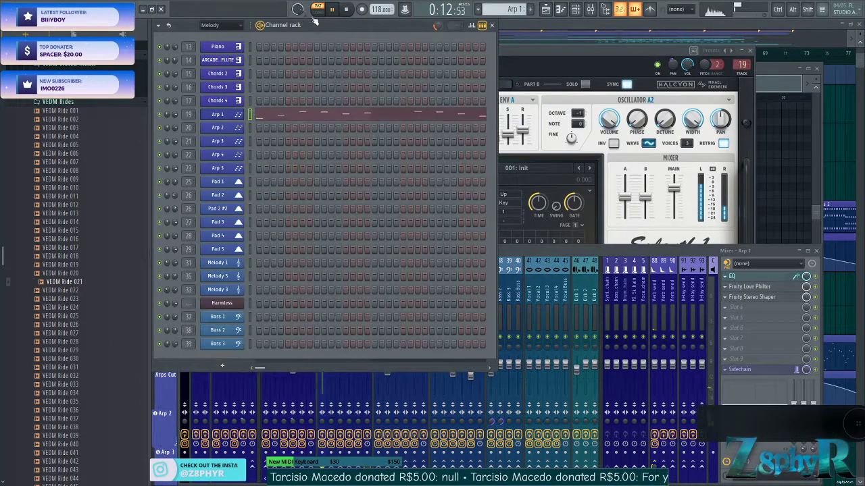
pyautogui.click(345, 11)
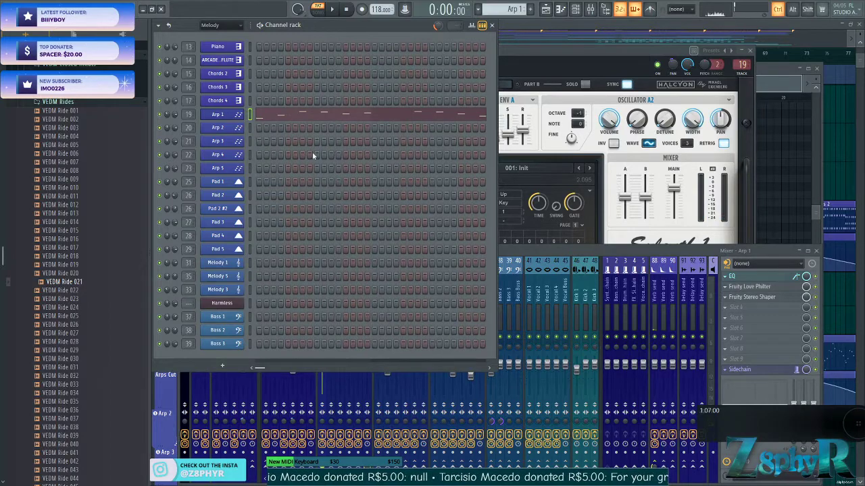
# Review the Arp 1 notes and Sylenth1 settings again and bring up the Arp 1 mixer track
pyautogui.click(774, 86)
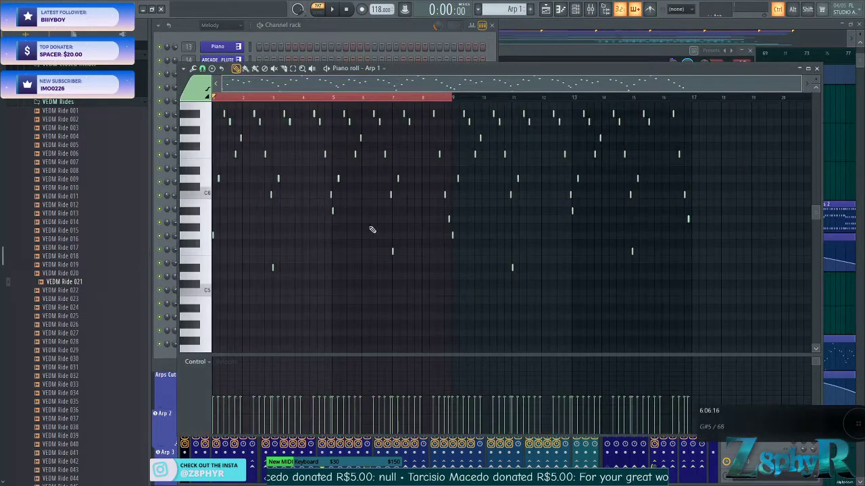
pyautogui.click(352, 25)
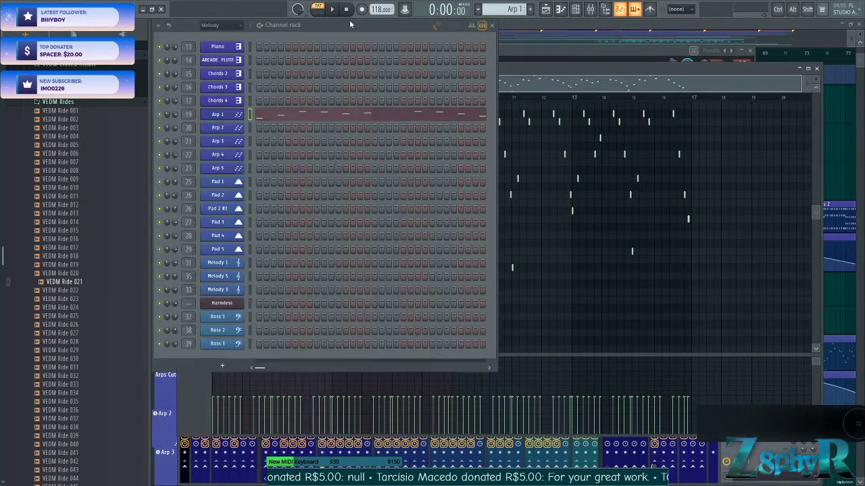
pyautogui.click(234, 113)
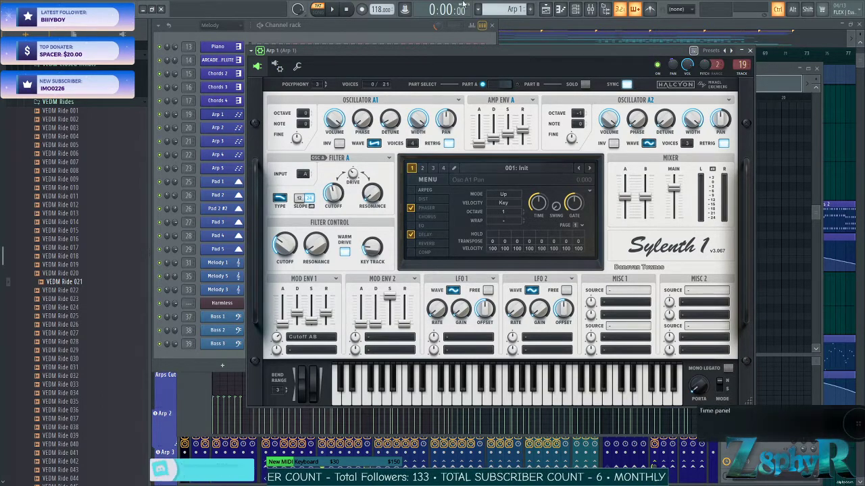
pyautogui.click(395, 24)
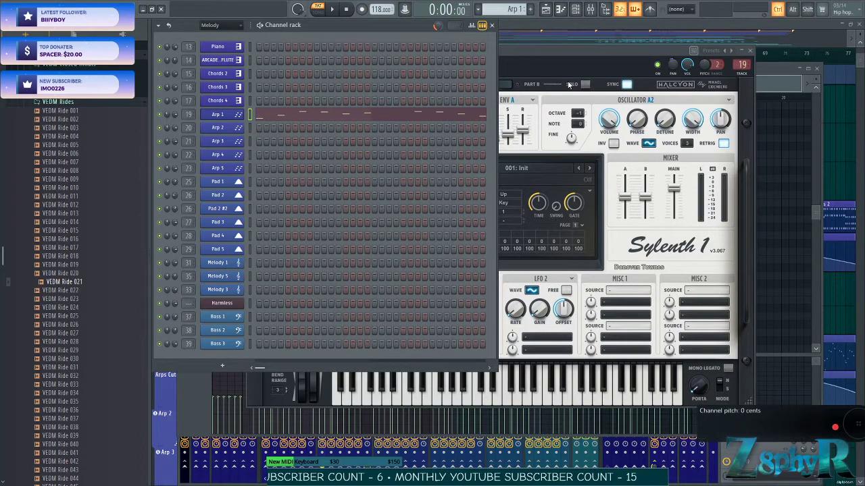
pyautogui.click(590, 10)
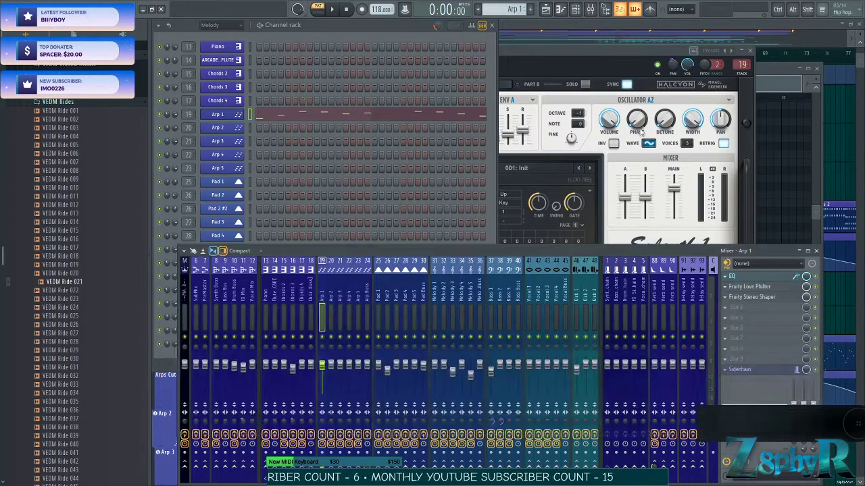
# Inspect the EQ curves on the Arp 1, Piano and Flute ARCADE mixer tracks and close their windows
pyautogui.click(743, 277)
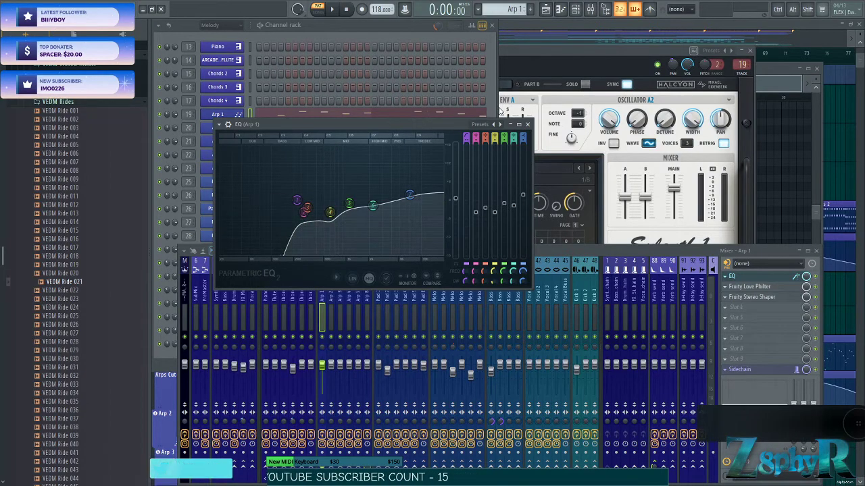
pyautogui.click(528, 124)
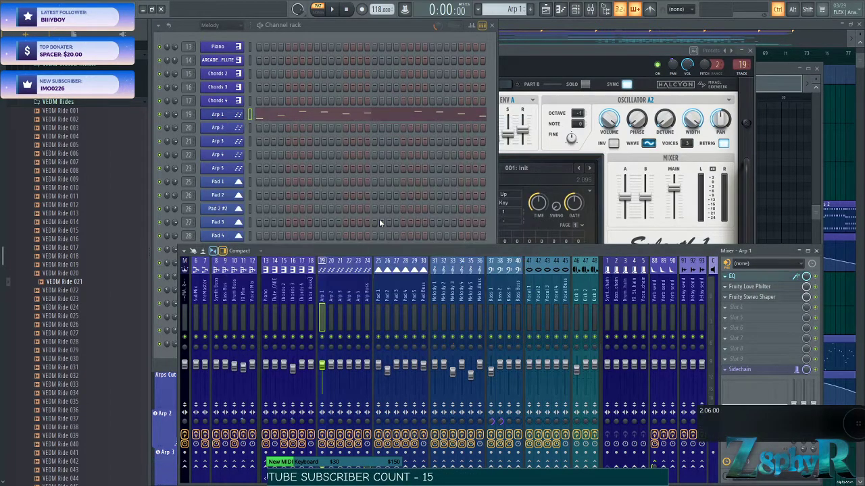
pyautogui.click(267, 295)
pyautogui.click(743, 277)
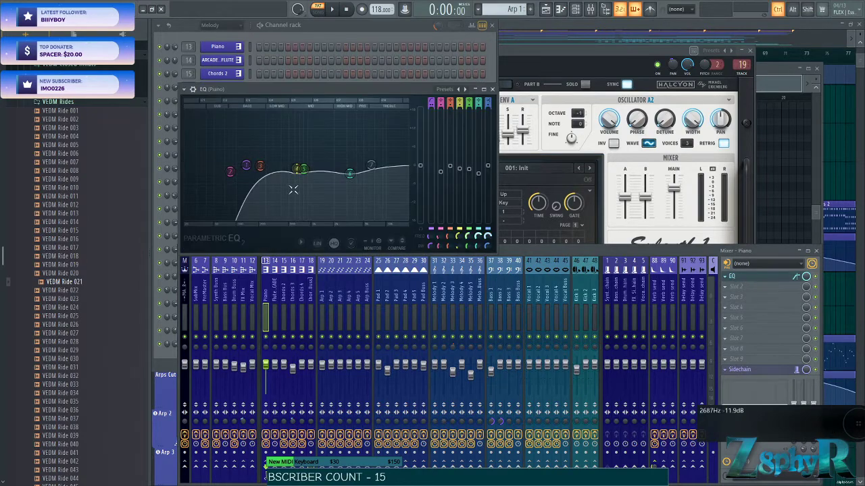
pyautogui.press('Right')
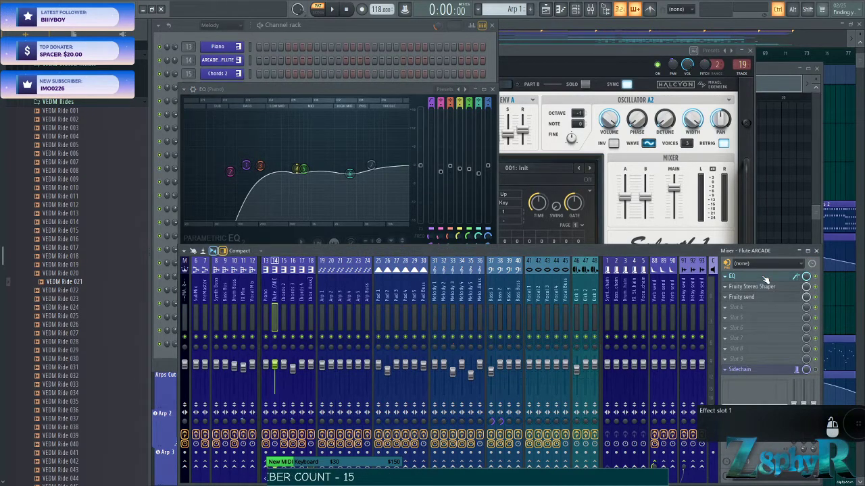
pyautogui.click(732, 276)
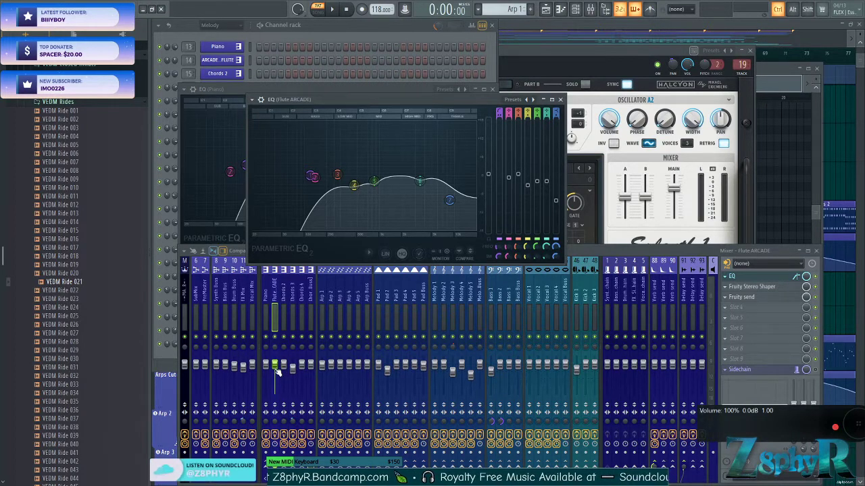
pyautogui.click(559, 99)
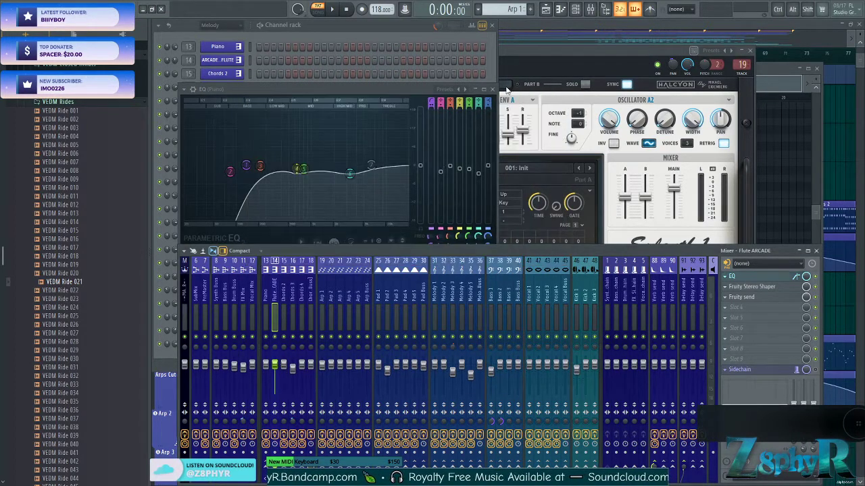
pyautogui.click(493, 90)
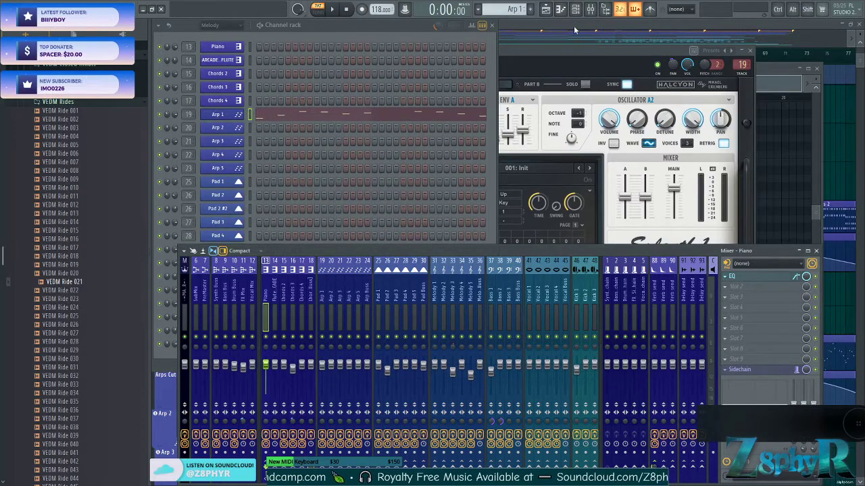
# Return to the playlist, place the song playhead at bar 33 and look over the arrangement's tracks
pyautogui.click(590, 26)
pyautogui.scroll(-5, 536, 143)
pyautogui.scroll(3, 417, 78)
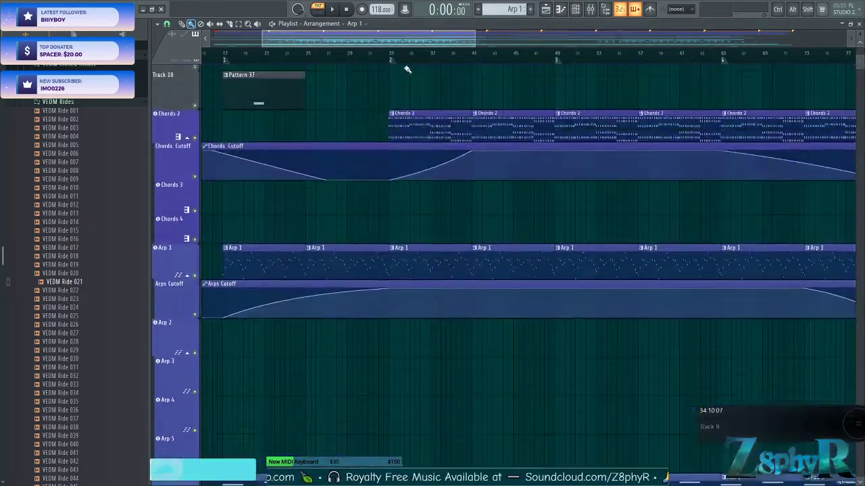
pyautogui.press('l')
pyautogui.click(395, 53)
pyautogui.scroll(-4, 395, 83)
pyautogui.hscroll(-2, 309, 74)
pyautogui.scroll(-4, 352, 75)
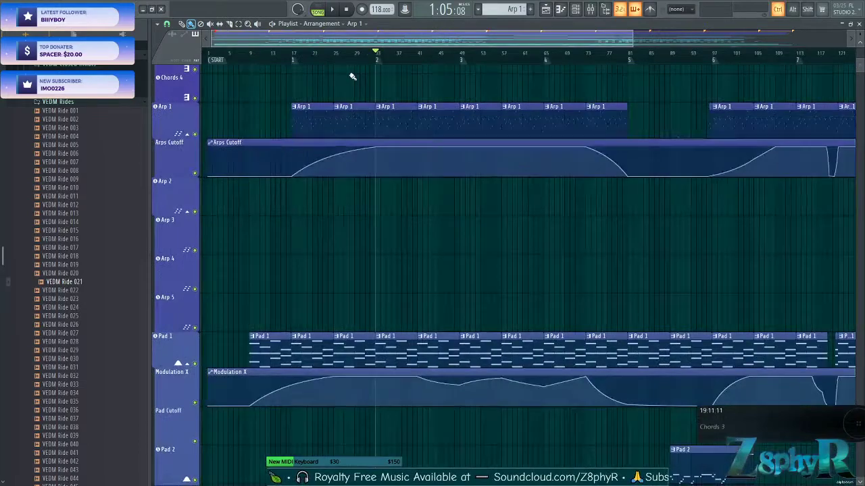
pyautogui.scroll(-5, 353, 187)
pyautogui.scroll(4, 331, 217)
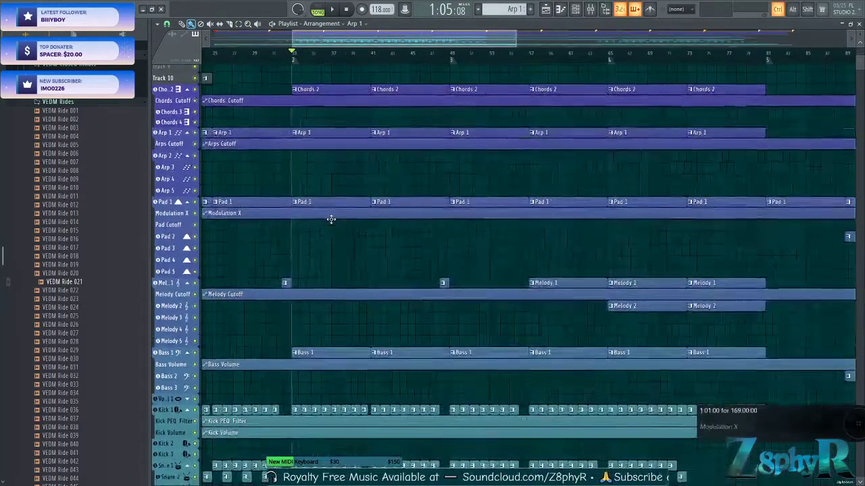
# Open the Pad 1 pattern at bar 33 in the piano roll, play it and bring up the mixer
pyautogui.doubleClick(339, 196)
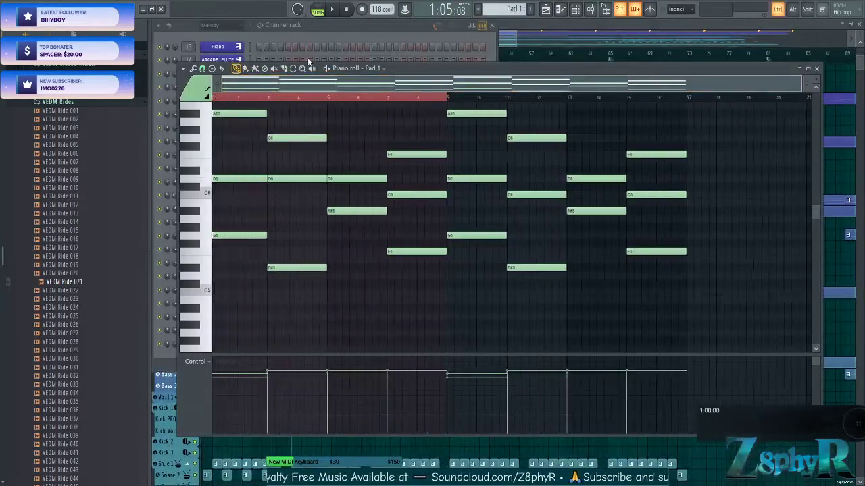
pyautogui.click(348, 21)
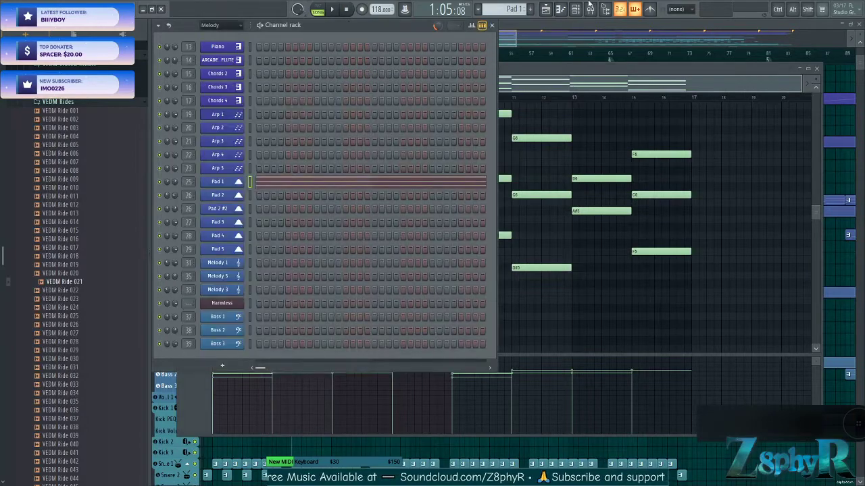
pyautogui.click(260, 26)
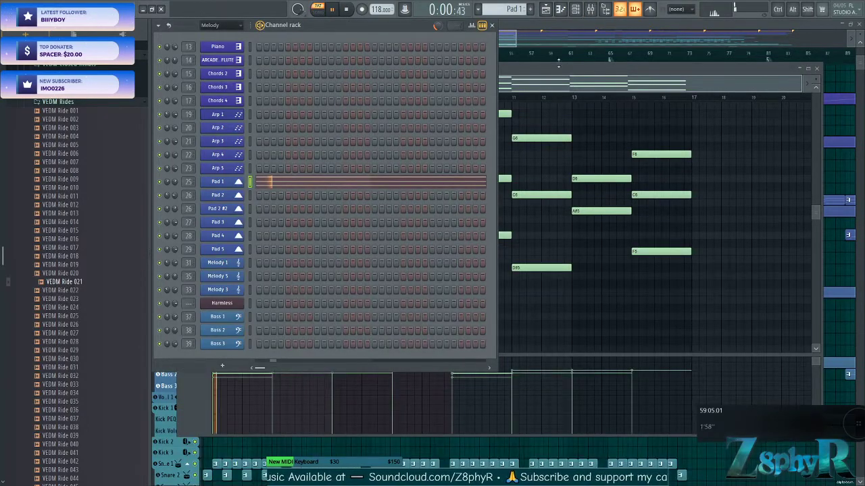
pyautogui.click(564, 70)
pyautogui.click(590, 9)
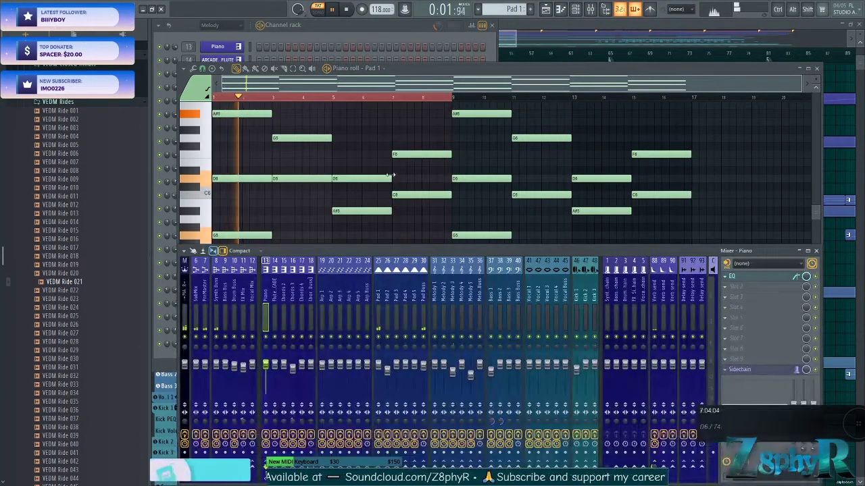
# Open the Pad 1 channel's Nexus instrument and move its window clear of the mixer
pyautogui.click(366, 33)
pyautogui.click(238, 183)
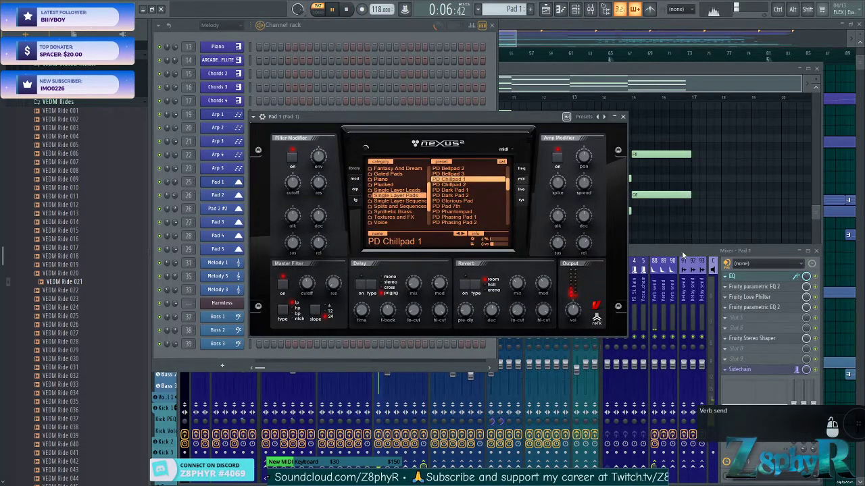
pyautogui.moveTo(503, 113); pyautogui.dragTo(410, 27)
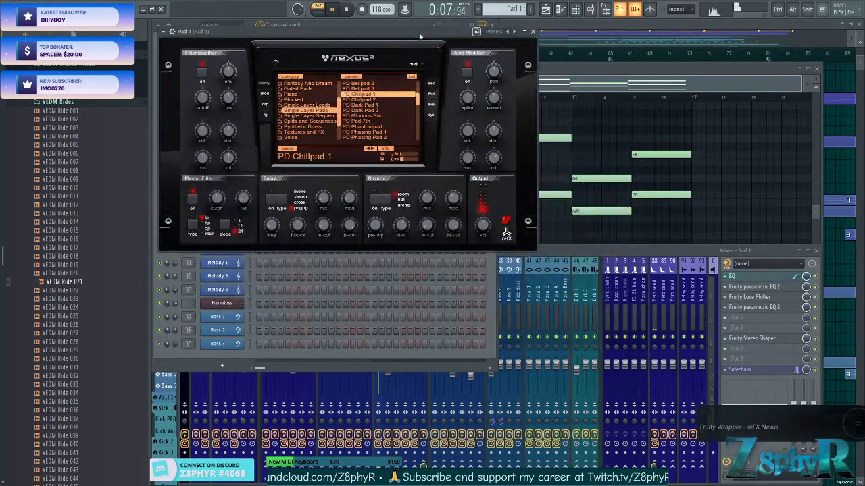
pyautogui.click(587, 251)
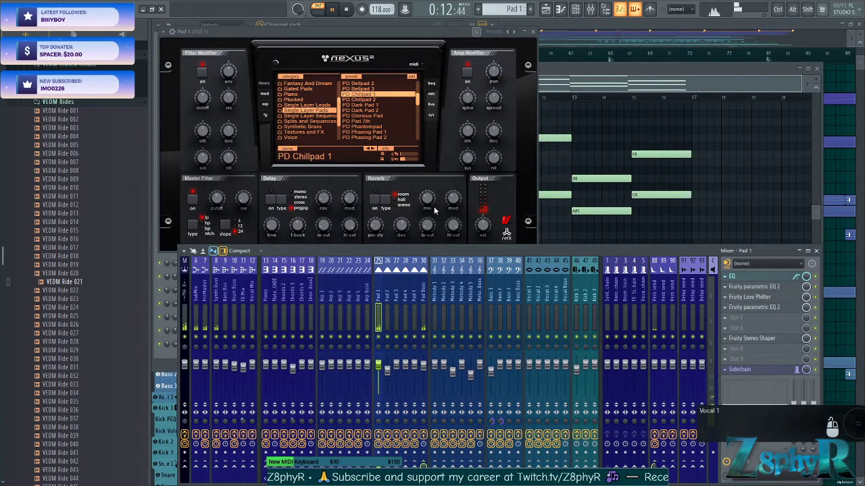
# Inspect the EQ, Fruity parametric EQ 2 and Fruity Stereo Shaper effects on the Pad 1 mixer track and stop playback
pyautogui.click(770, 277)
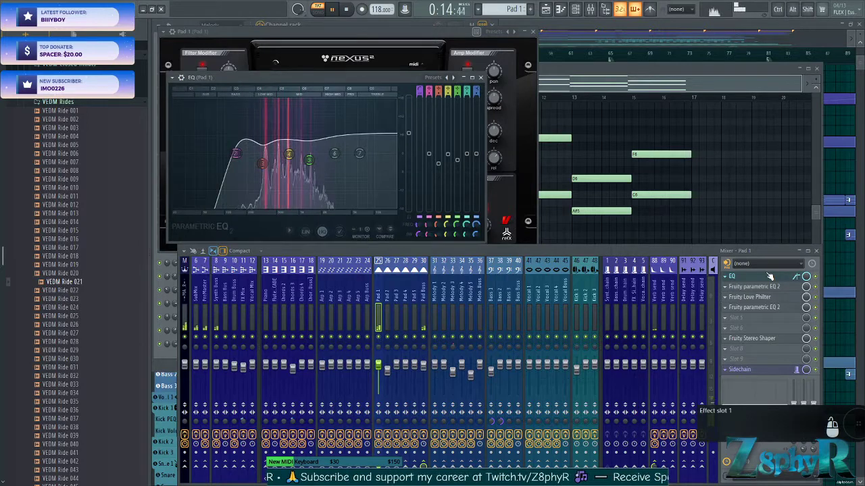
pyautogui.click(770, 277)
pyautogui.click(770, 277)
pyautogui.click(770, 277)
pyautogui.click(770, 309)
pyautogui.click(769, 309)
pyautogui.click(766, 339)
pyautogui.click(766, 339)
pyautogui.press('space')
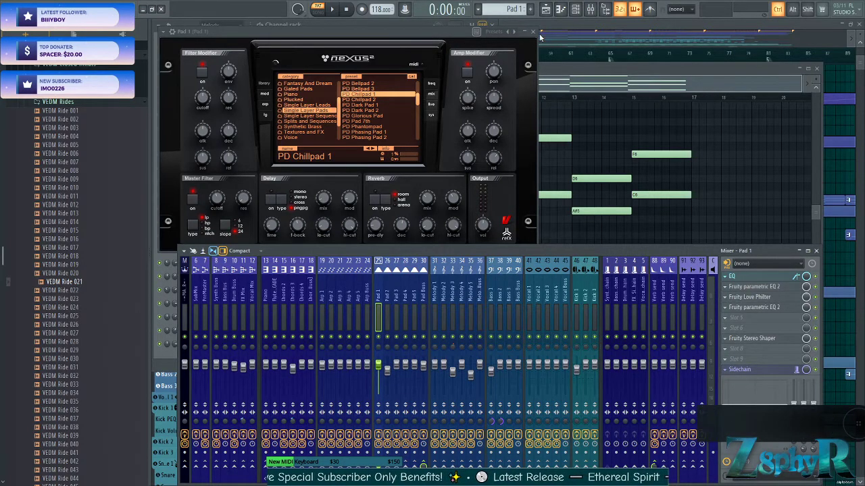
# Close the Nexus instrument, examine the Pad 1 chord notes up to the highest ones and return to the channel rack
pyautogui.click(533, 31)
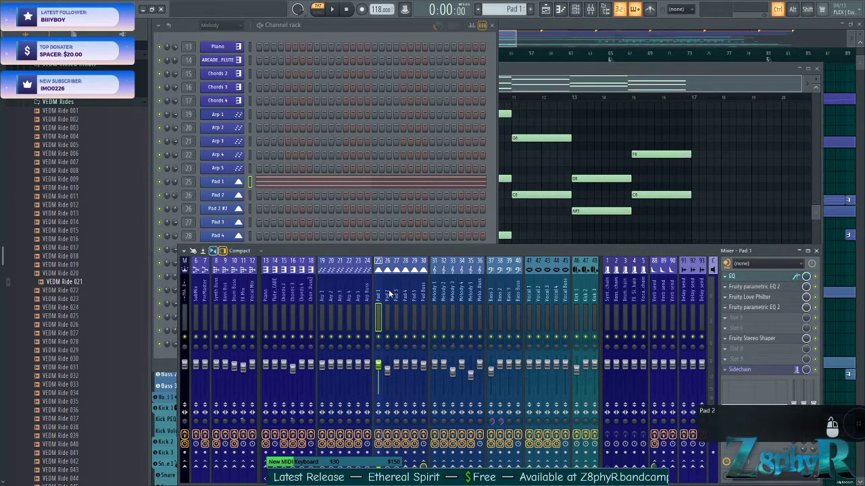
pyautogui.click(533, 85)
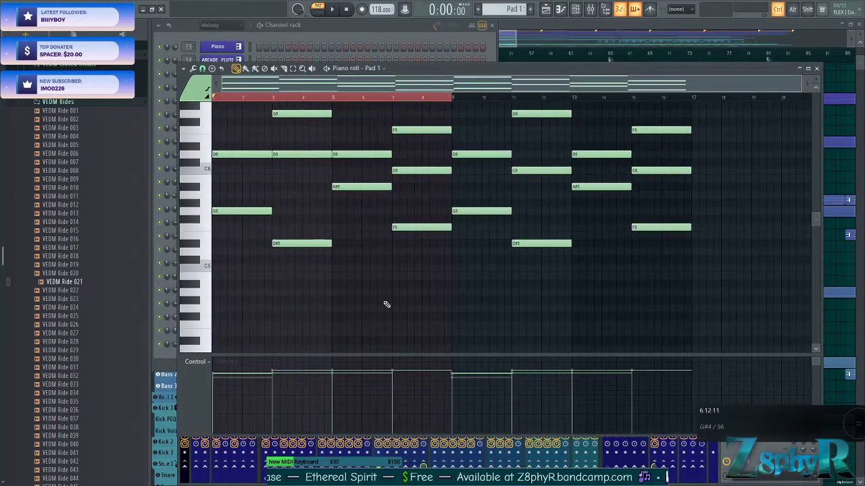
pyautogui.scroll(3, 261, 276)
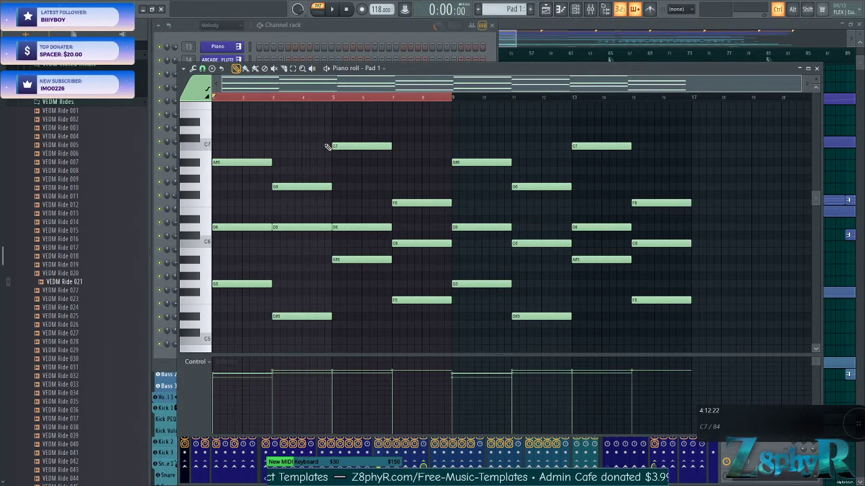
pyautogui.click(348, 26)
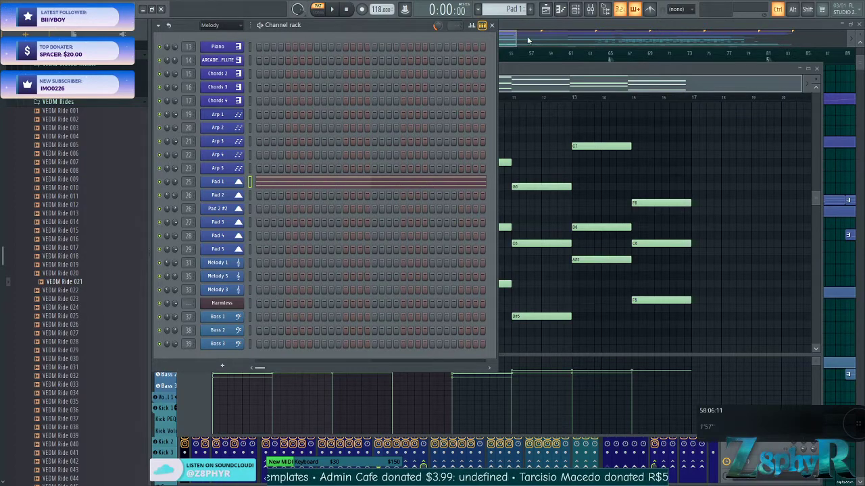
# Open the Melody 1 pattern at bar 57 from the playlist and play it while viewing its notes
pyautogui.click(505, 45)
pyautogui.scroll(-3, 510, 139)
pyautogui.scroll(-1, 481, 165)
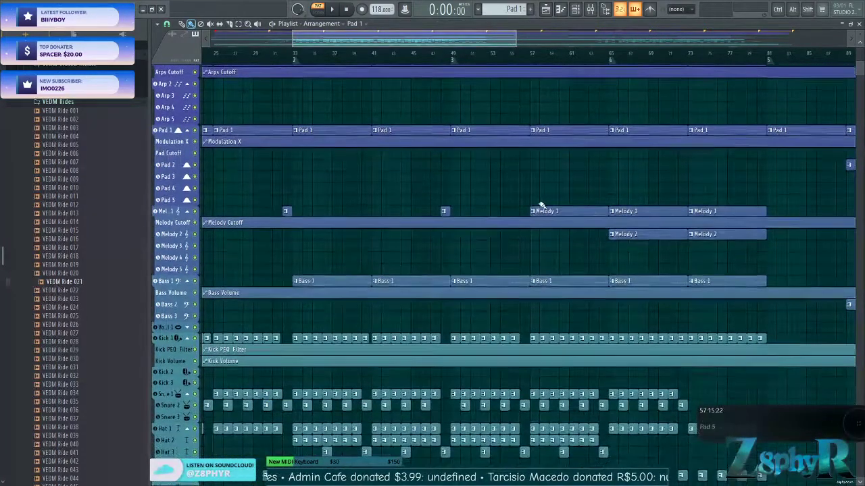
pyautogui.doubleClick(539, 206)
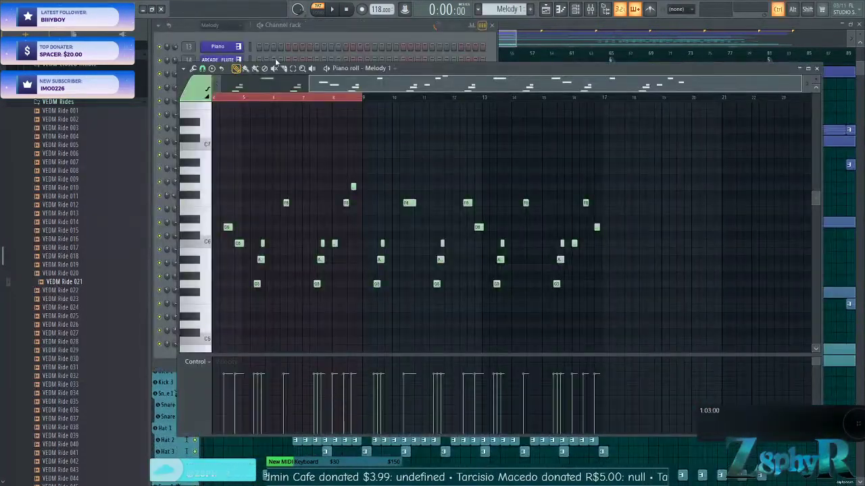
pyautogui.press('space')
pyautogui.click(257, 28)
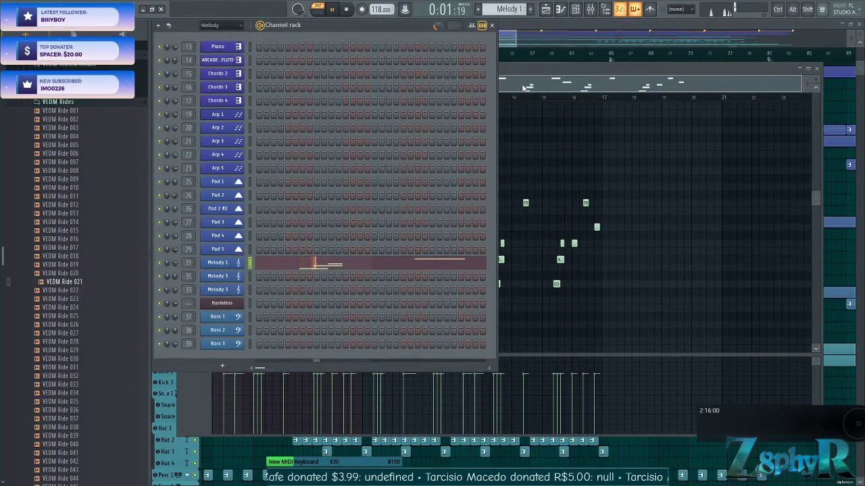
pyautogui.click(514, 85)
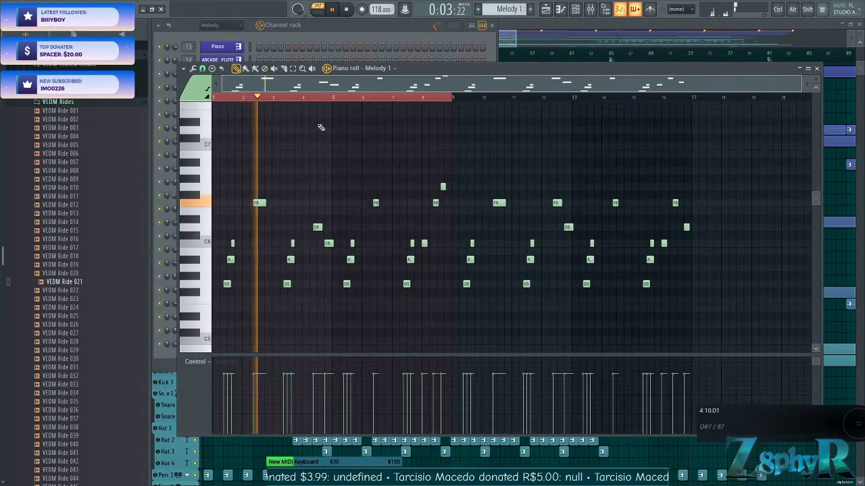
# Inspect the Fruity parametric EQ 2 and Fruity Love Philter effects on the Melody 1 mixer track and stop playback
pyautogui.press('F9')
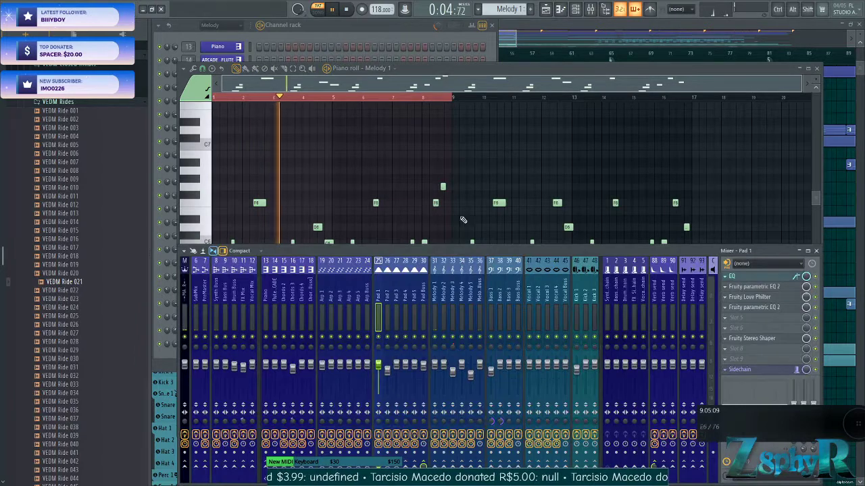
pyautogui.click(436, 289)
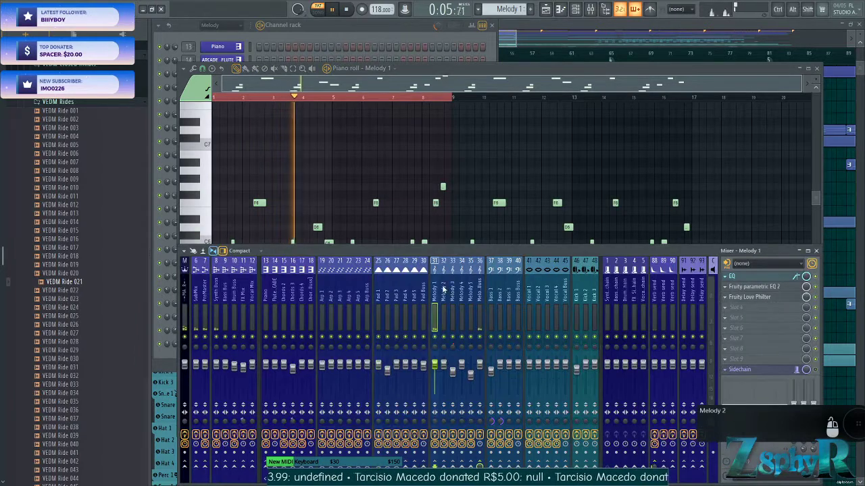
pyautogui.click(770, 288)
pyautogui.click(766, 298)
pyautogui.click(766, 298)
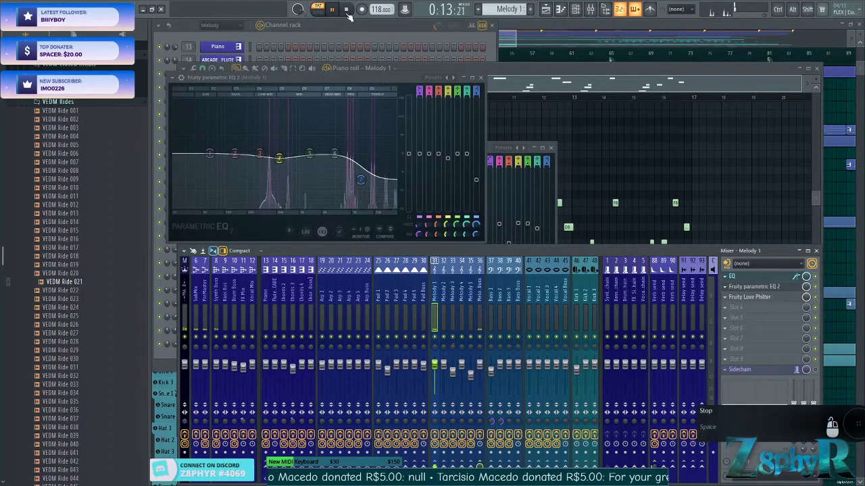
pyautogui.press('space')
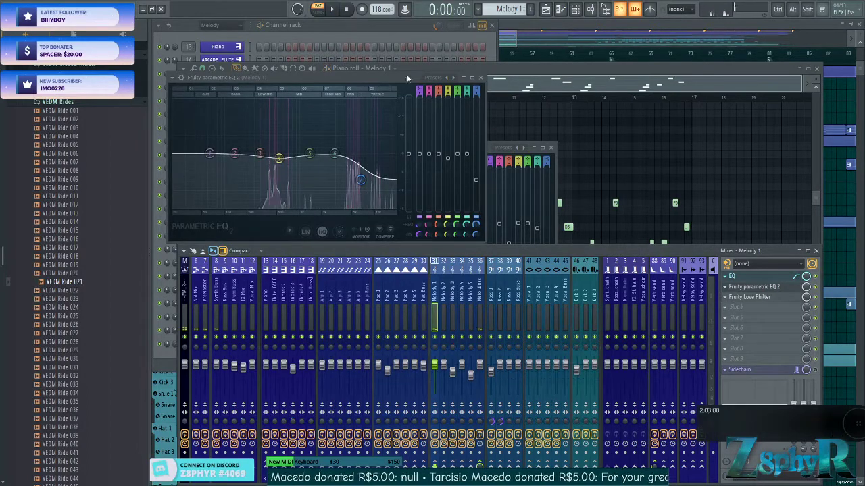
# Open the Melody 1 channel's Spire instrument and examine its preset and envelope settings
pyautogui.click(350, 25)
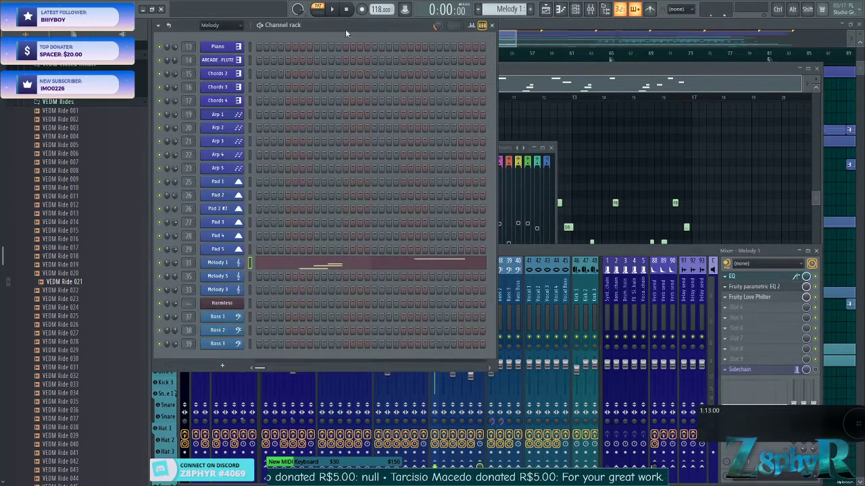
pyautogui.click(217, 262)
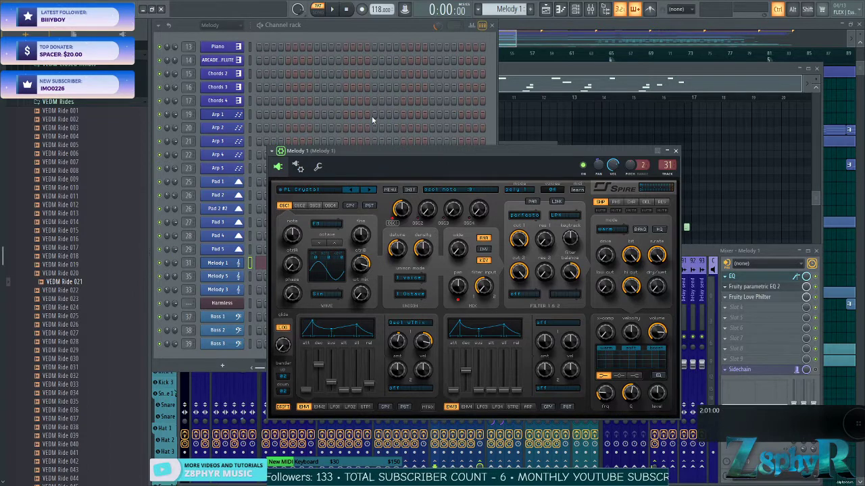
pyautogui.click(677, 151)
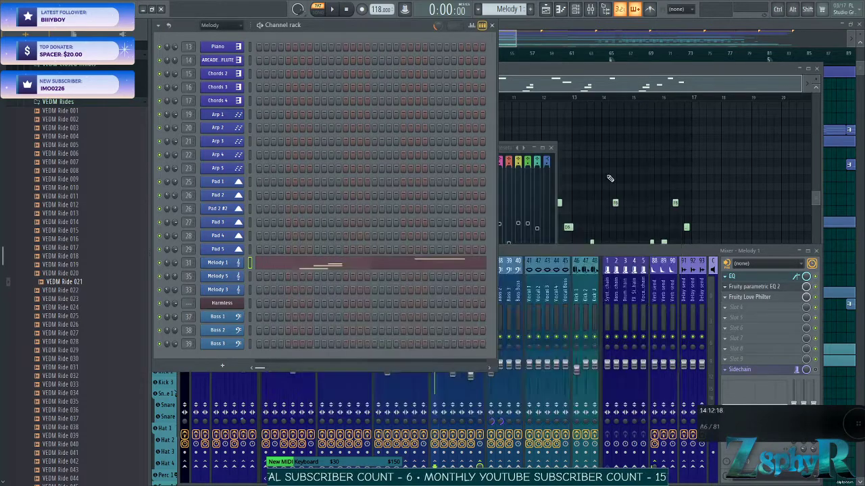
pyautogui.click(217, 264)
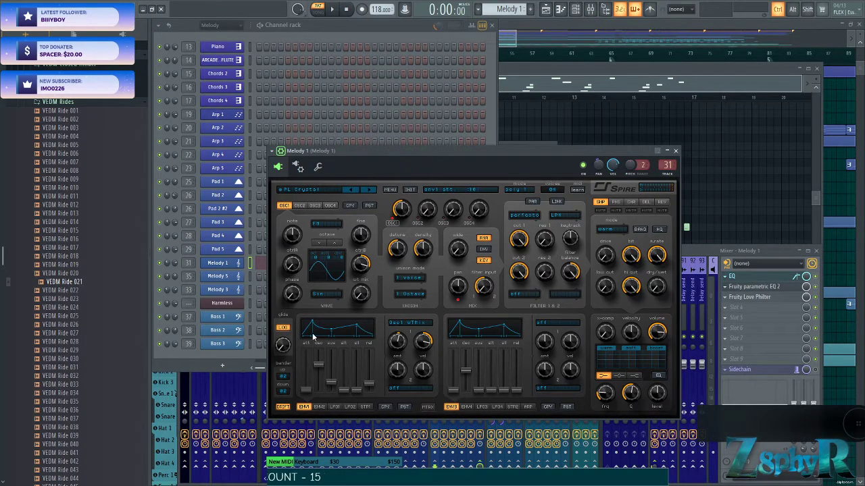
# Close the Melody 1 Spire window, examine the Melody 5 channel's Spire instrument and close it
pyautogui.click(676, 151)
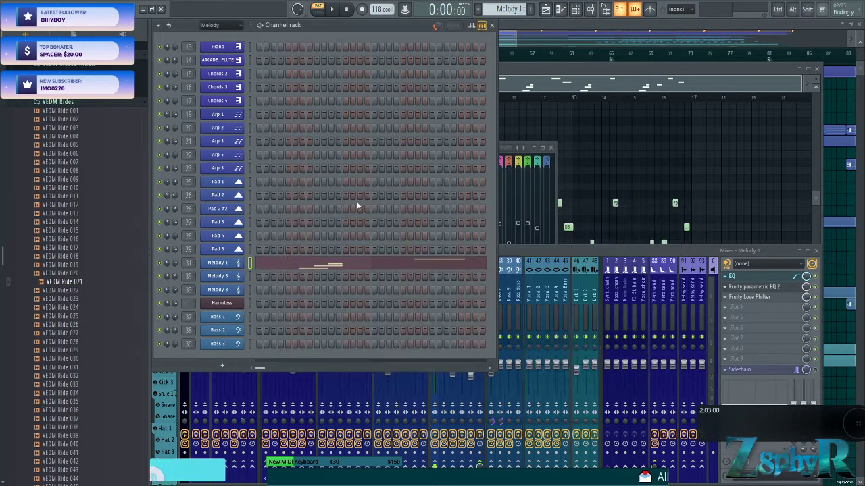
pyautogui.click(217, 275)
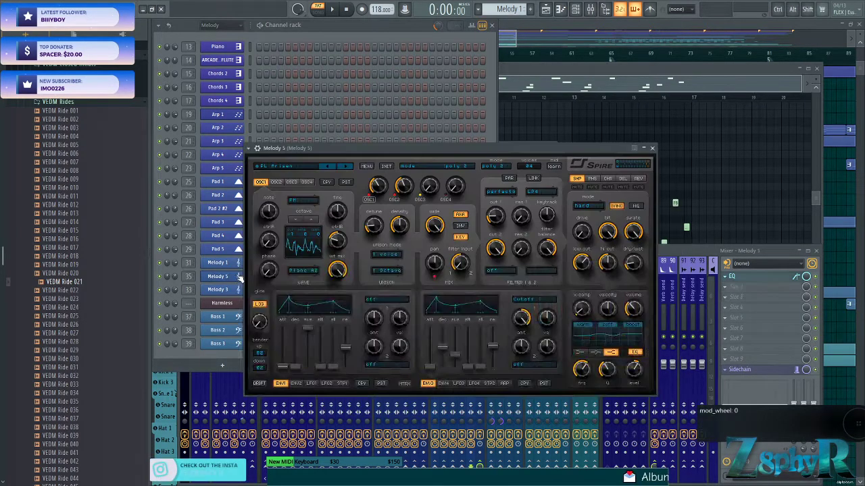
pyautogui.click(652, 148)
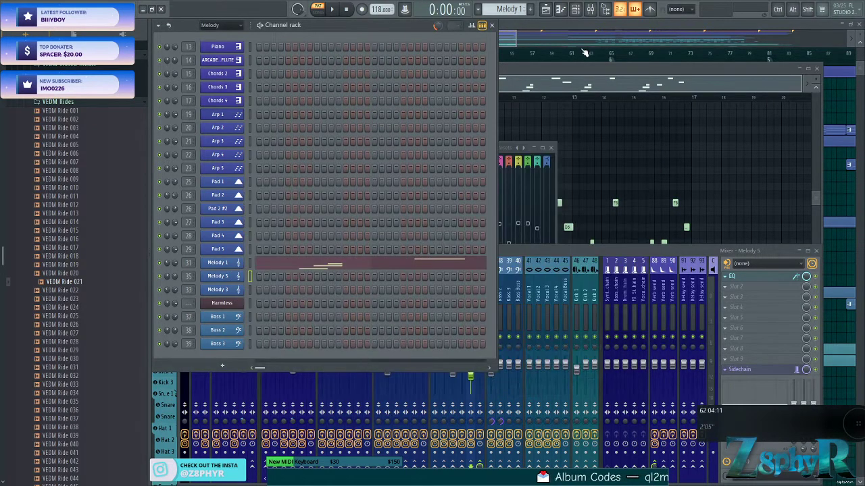
# Select the Melody 2 pattern from the playlist clip at bar 65 and play it with the channel rack in view
pyautogui.click(516, 33)
pyautogui.hscroll(2, 499, 156)
pyautogui.click(596, 234)
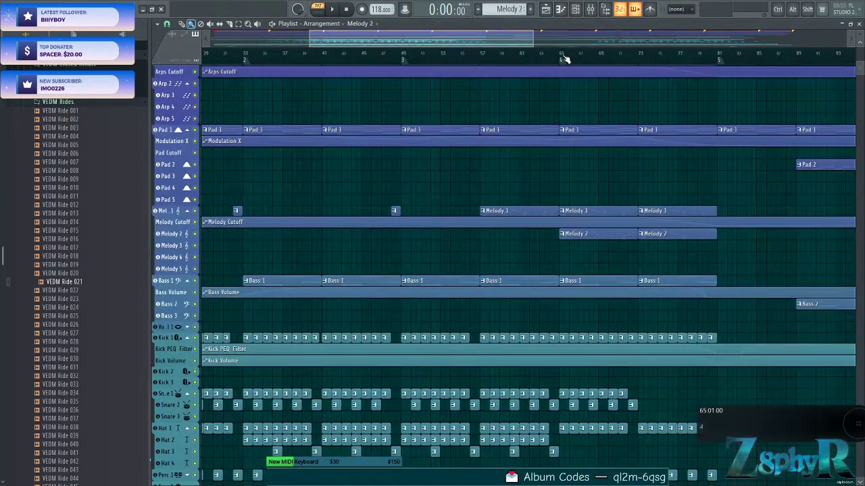
pyautogui.click(577, 11)
pyautogui.press('space')
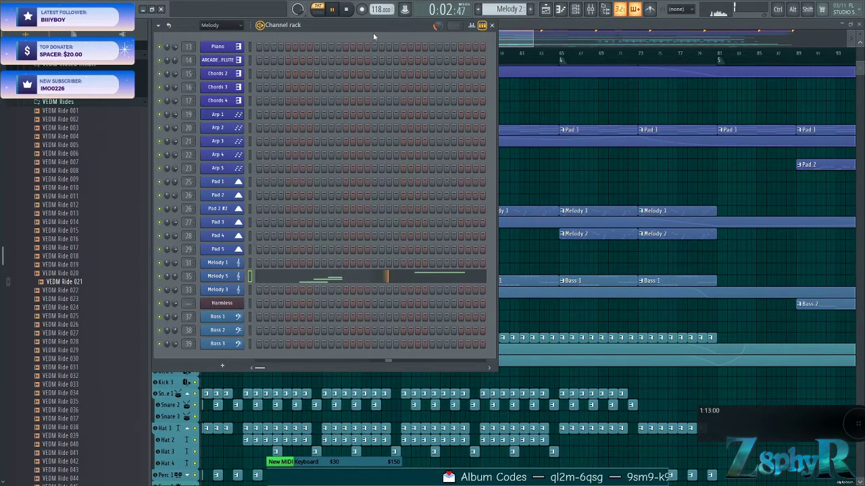
# Bring up the mixer, check the EQ on the Melody 5 track and stop playback
pyautogui.click(589, 8)
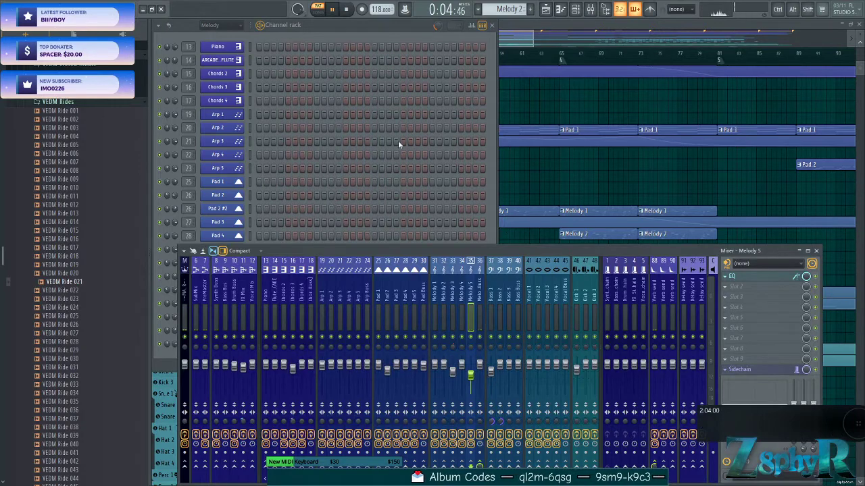
pyautogui.click(749, 280)
pyautogui.click(750, 280)
pyautogui.click(348, 10)
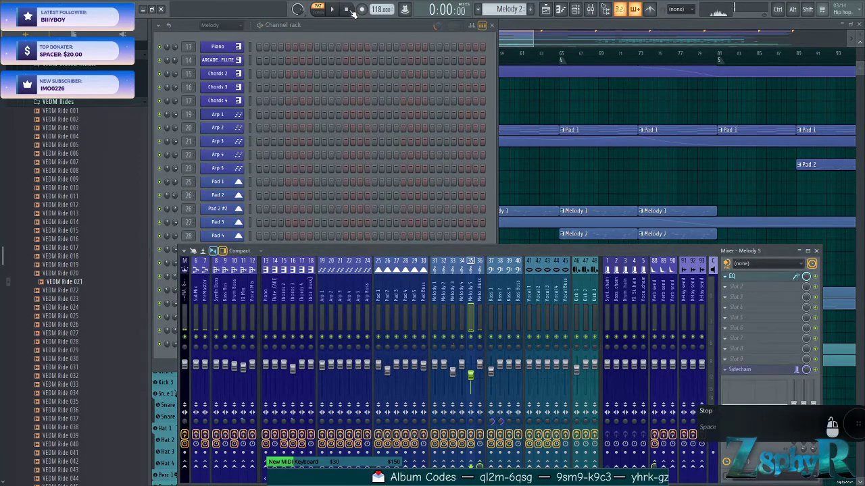
# Isolate the Melody 1, Melody Cutoff and Melody 2 playlist tracks and play the song from bar 65
pyautogui.keyDown('ctrl'); pyautogui.rightClick(531, 44); pyautogui.keyUp('ctrl')
pyautogui.keyDown('ctrl'); pyautogui.rightClick(531, 195); pyautogui.keyUp('ctrl')
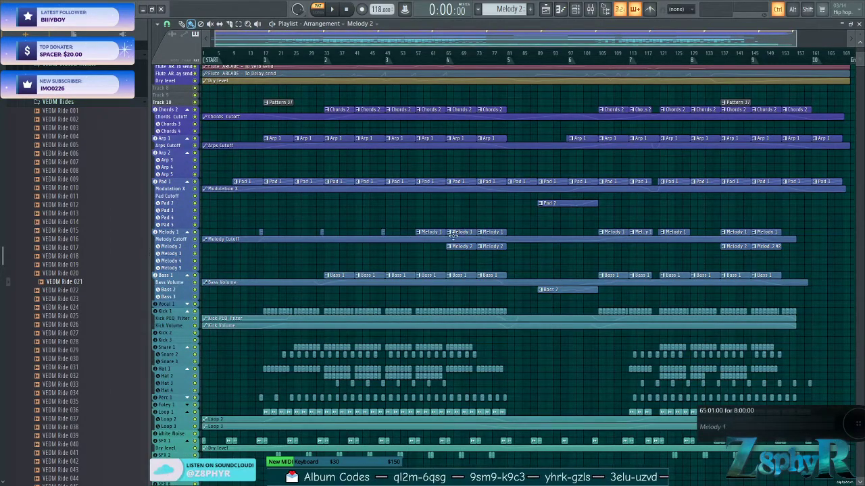
pyautogui.keyDown('ctrl'); pyautogui.click(195, 232); pyautogui.keyUp('ctrl')
pyautogui.keyDown('ctrl'); pyautogui.click(194, 246); pyautogui.keyUp('ctrl')
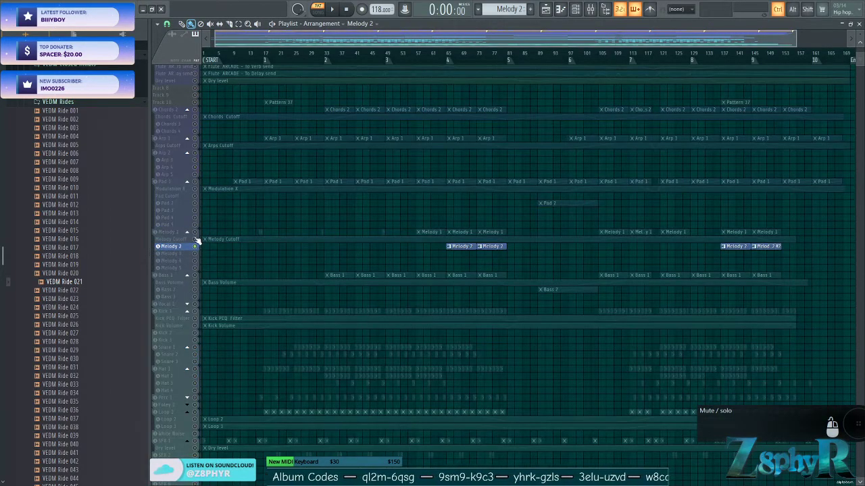
pyautogui.click(194, 232)
pyautogui.click(194, 239)
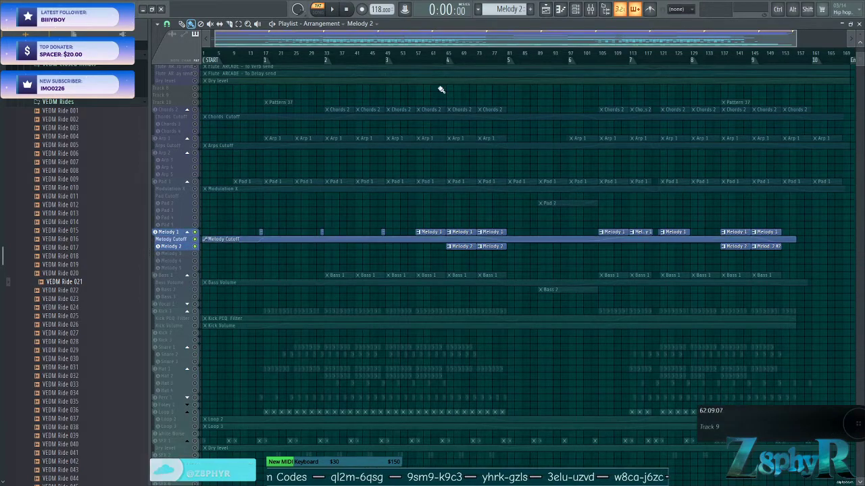
pyautogui.click(447, 60)
pyautogui.click(336, 9)
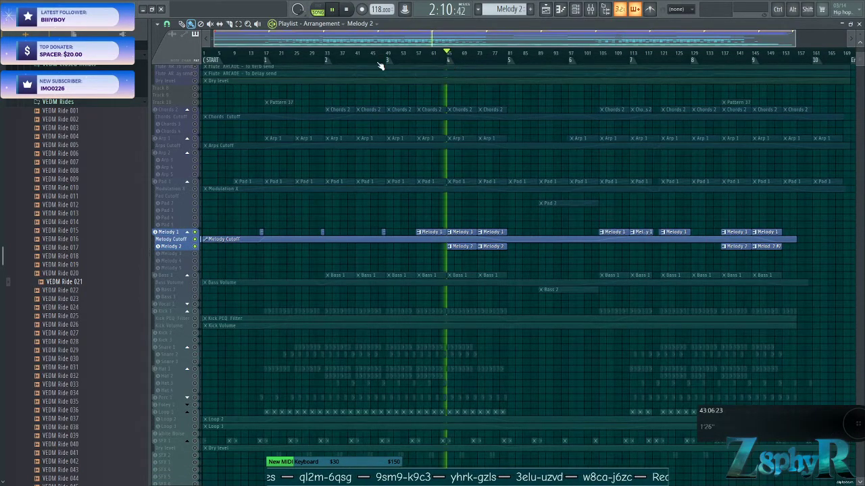
# View the overlapping Melody 1 and Melody 2 clips up close, stop playback and unmute all playlist tracks
pyautogui.scroll(-2, 469, 149)
pyautogui.scroll(4, 463, 158)
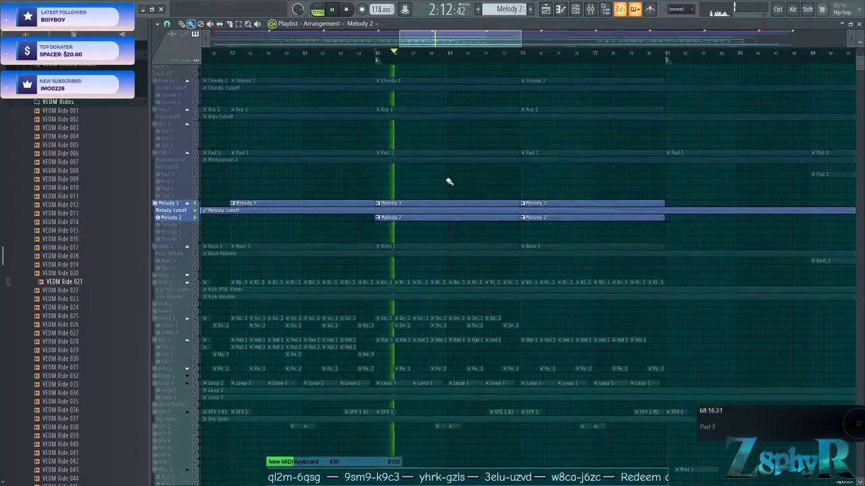
pyautogui.scroll(2, 433, 200)
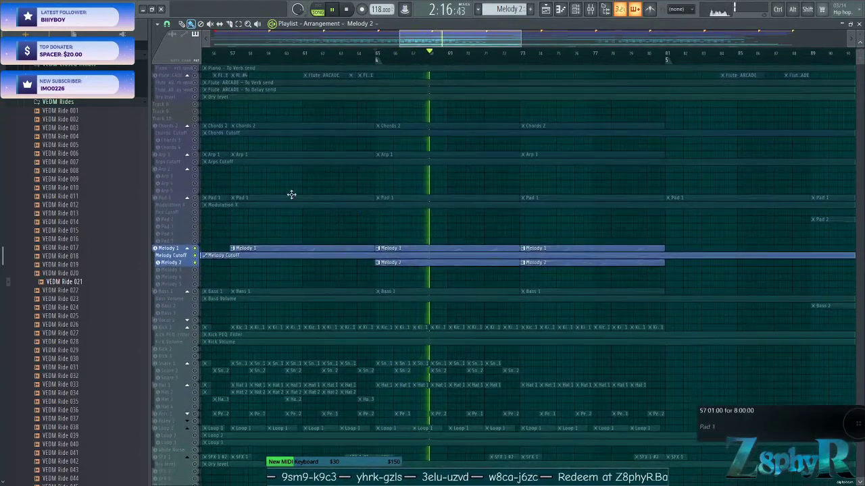
pyautogui.press('space')
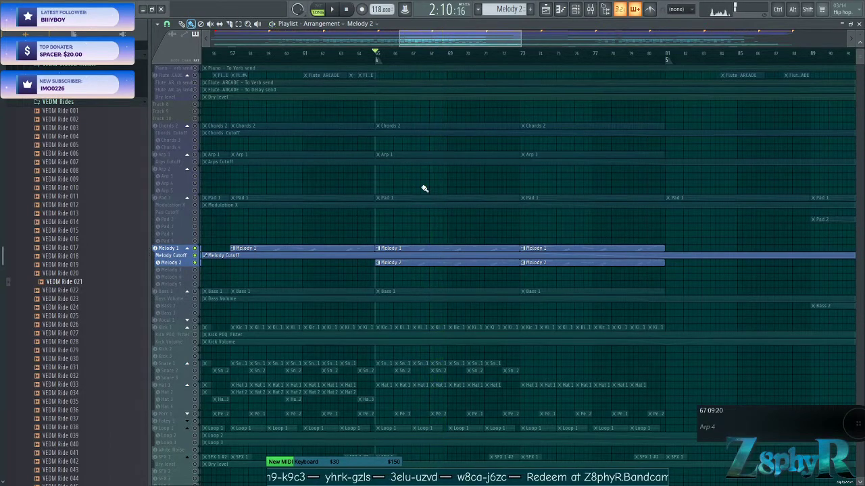
pyautogui.click(348, 10)
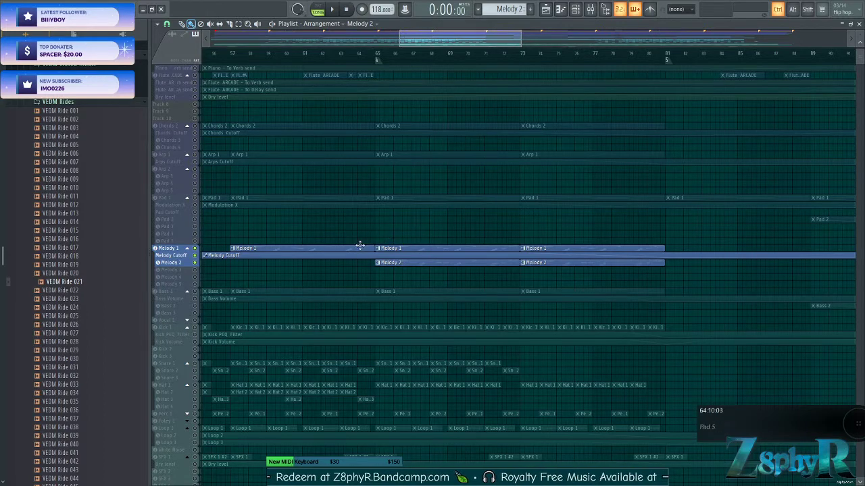
pyautogui.keyDown('ctrl'); pyautogui.click(195, 248); pyautogui.keyUp('ctrl')
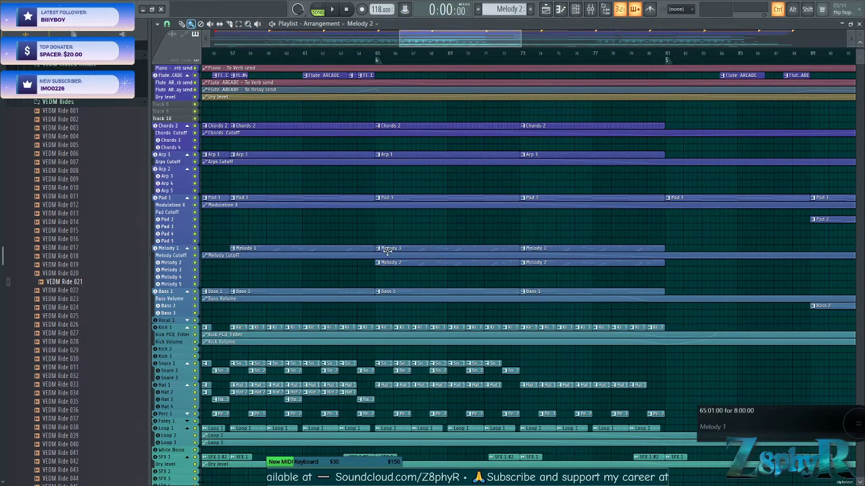
# Open the Bass 1 pattern at bar 57, play it in pattern mode and examine the Bass 1 channel's instrument
pyautogui.hscroll(-3, 351, 272)
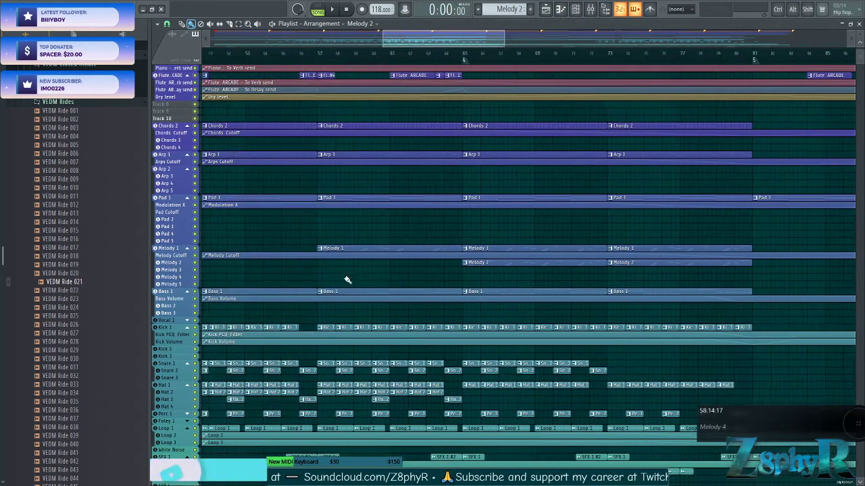
pyautogui.scroll(4, 348, 281)
pyautogui.doubleClick(361, 309)
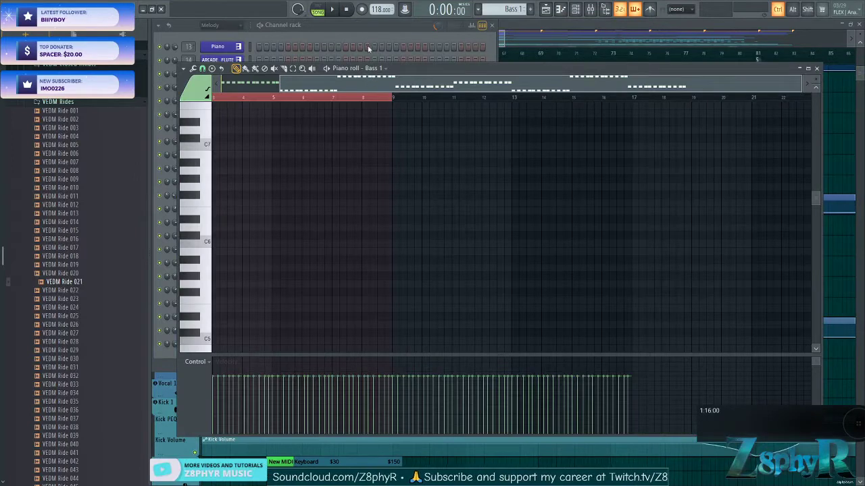
pyautogui.click(368, 25)
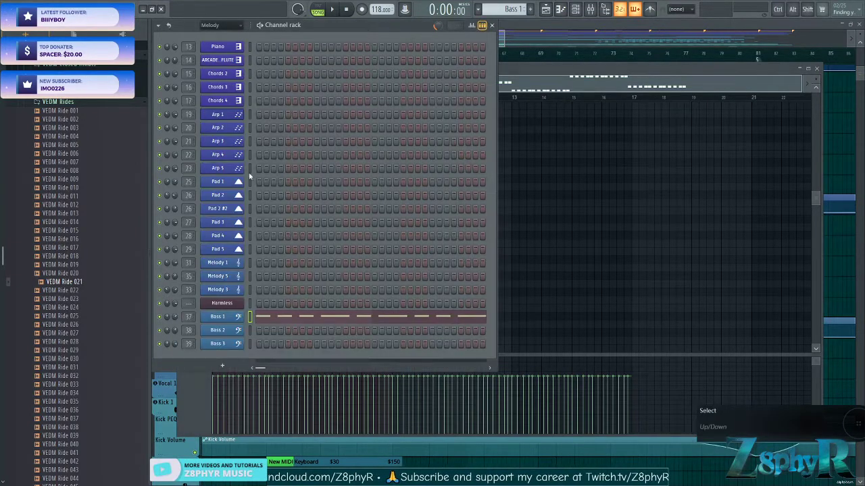
pyautogui.click(237, 317)
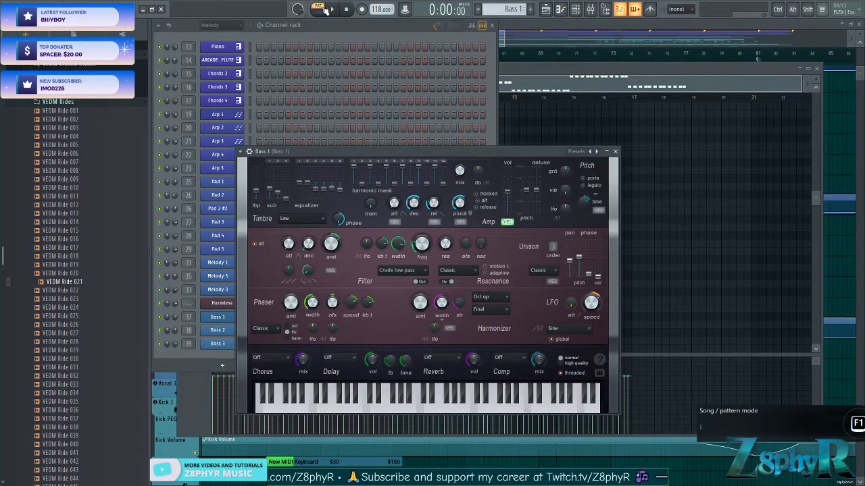
pyautogui.click(331, 9)
pyautogui.moveTo(363, 151); pyautogui.dragTo(481, 82)
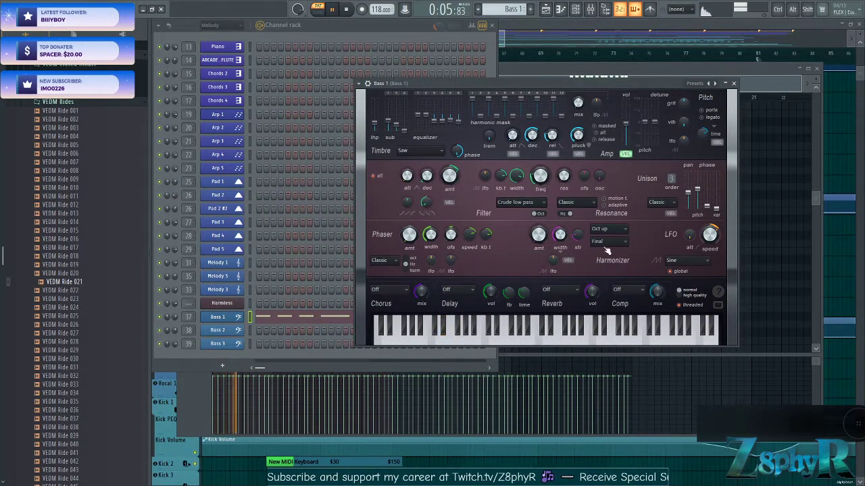
# Examine the Bass 1 notes in the piano roll from the first bar around the C3 octave and stop playback
pyautogui.press('F7')
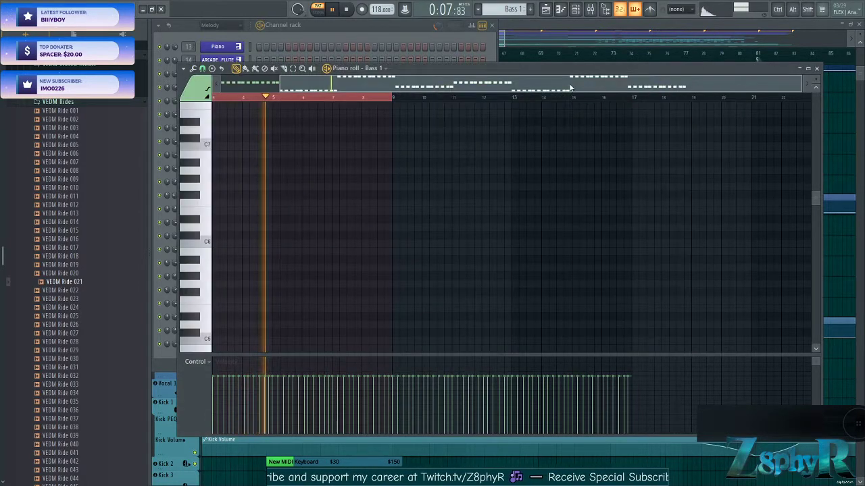
pyautogui.moveTo(448, 85); pyautogui.dragTo(379, 88)
pyautogui.scroll(5, 378, 162)
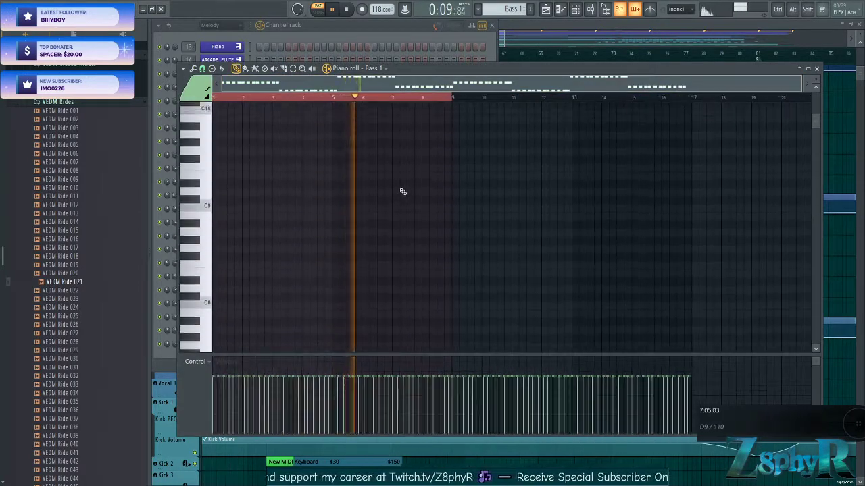
pyautogui.scroll(-10, 403, 192)
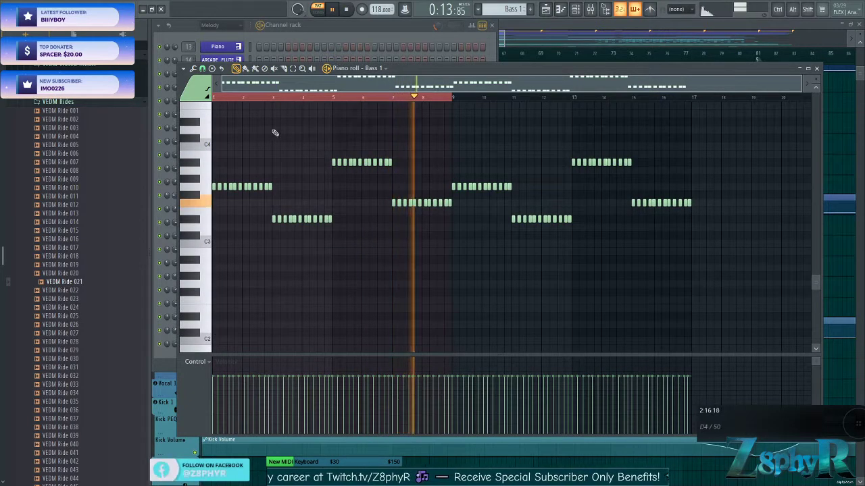
pyautogui.click(348, 11)
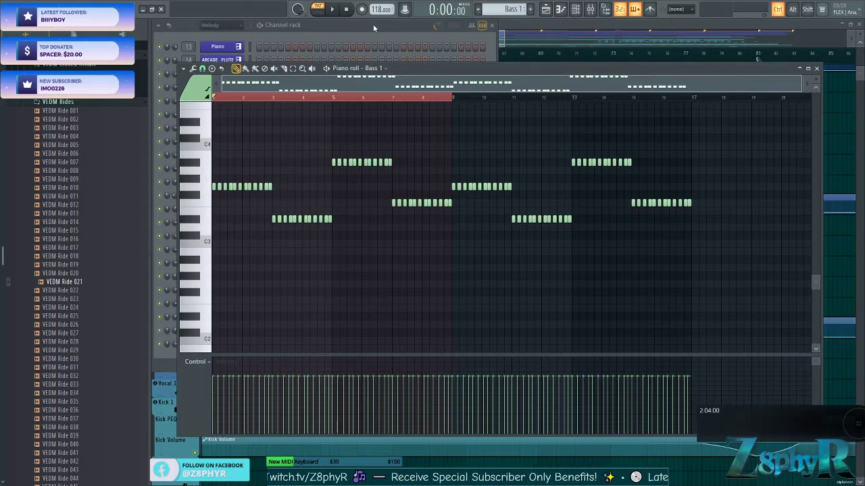
# Reopen the Bass 1 instrument to examine its settings and bring up the channel's mixer track
pyautogui.click(373, 27)
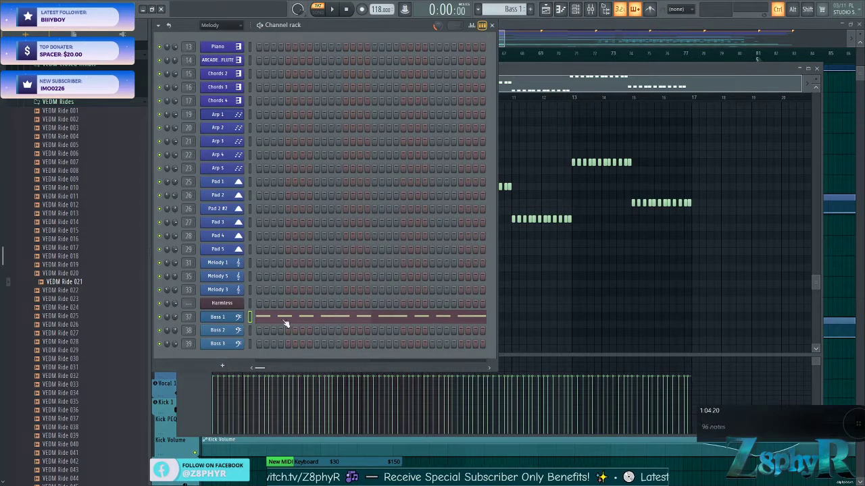
pyautogui.click(234, 318)
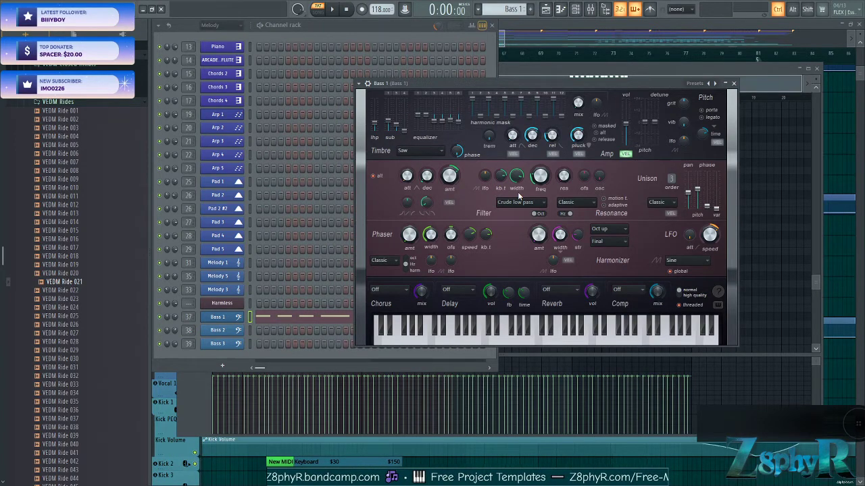
pyautogui.doubleClick(190, 316)
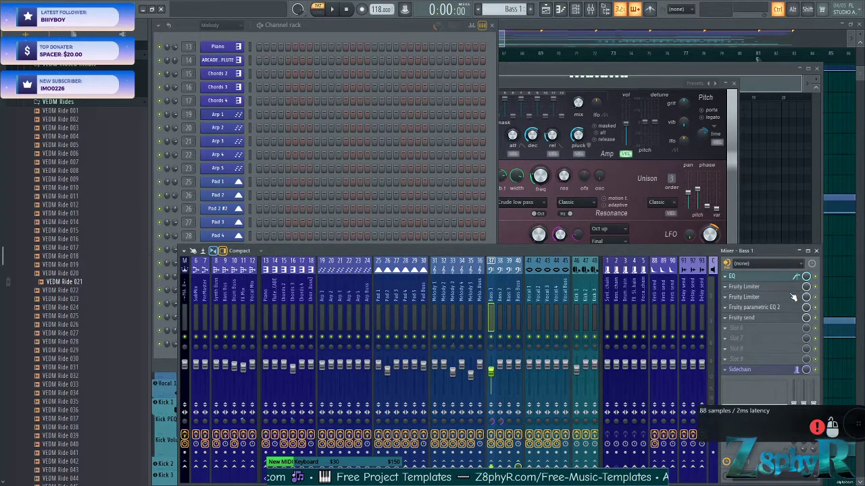
# Open the EQ, both Fruity Limiters and Fruity parametric EQ 2 on the Bass 1 mixer track
pyautogui.click(743, 276)
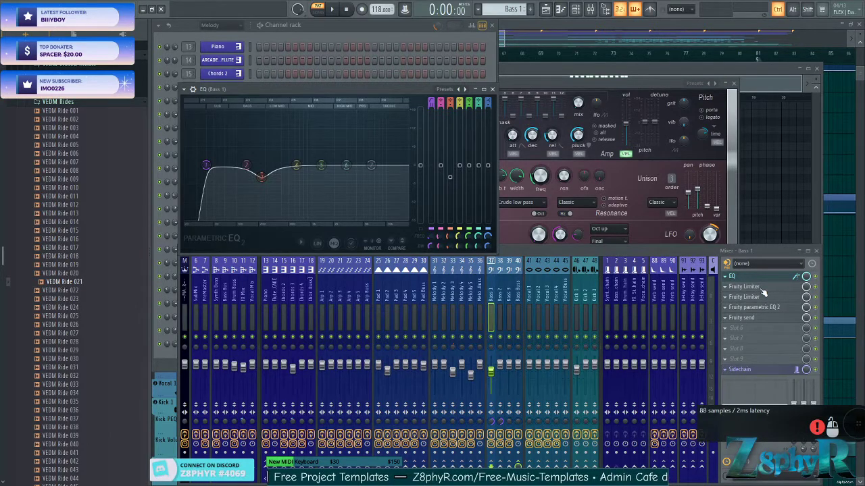
pyautogui.click(760, 289)
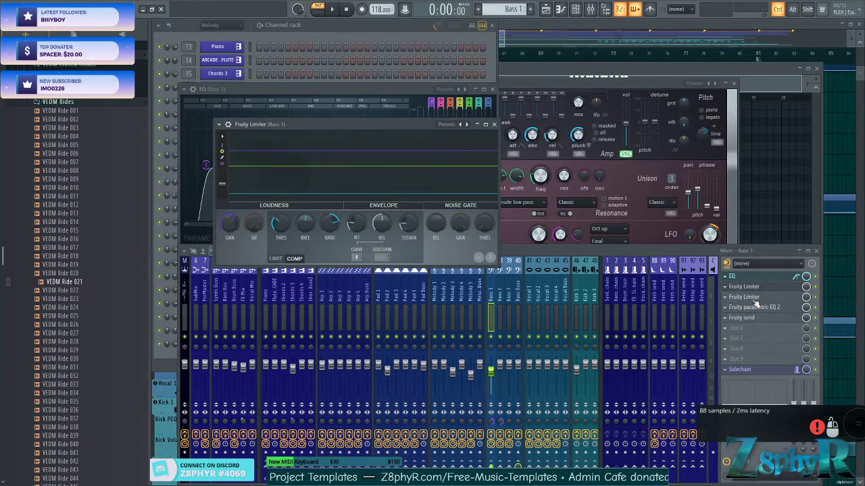
pyautogui.click(752, 297)
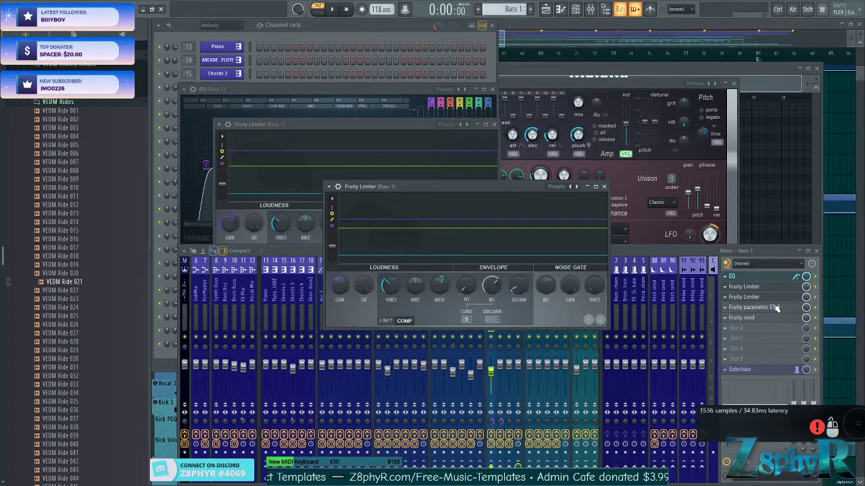
pyautogui.click(776, 308)
pyautogui.moveTo(276, 232); pyautogui.dragTo(308, 247)
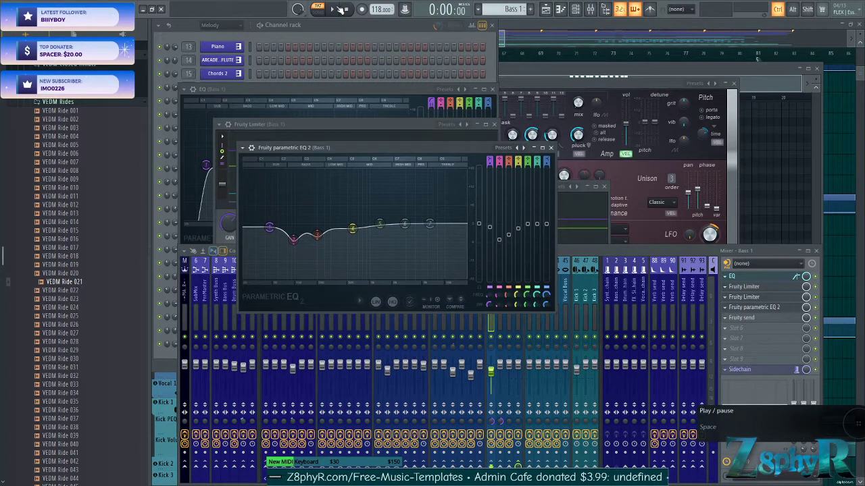
# Play the Bass 1 pattern and arrange the two Fruity Limiter windows side by side above the Fruity parametric EQ 2
pyautogui.click(339, 8)
pyautogui.click(356, 125)
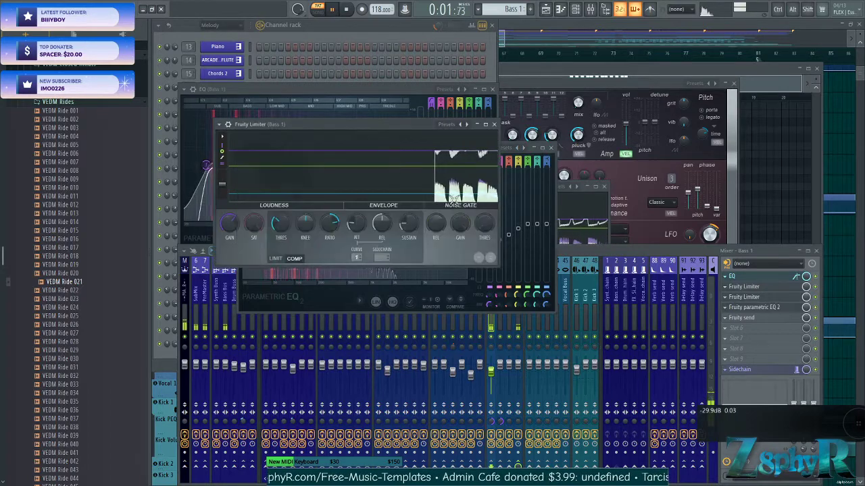
pyautogui.moveTo(357, 125); pyautogui.dragTo(583, 185)
pyautogui.moveTo(398, 148); pyautogui.dragTo(337, 233)
pyautogui.moveTo(402, 184); pyautogui.dragTo(313, 71)
pyautogui.moveTo(555, 186); pyautogui.dragTo(637, 80)
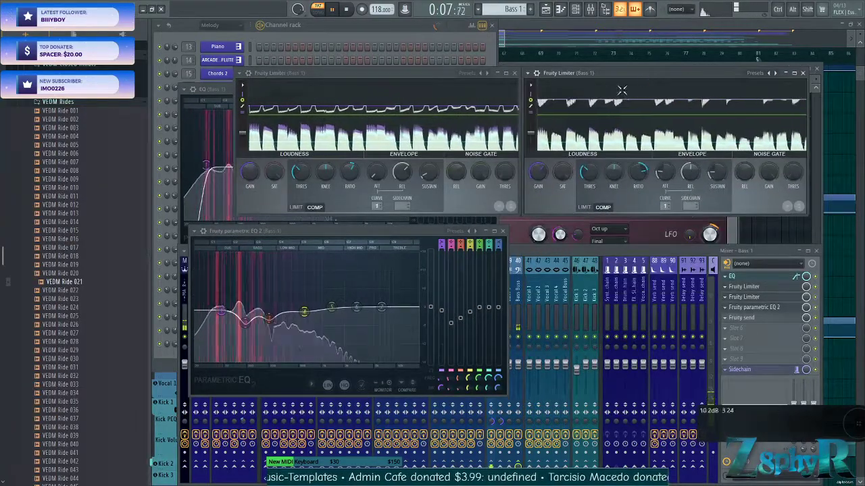
pyautogui.moveTo(371, 228); pyautogui.dragTo(384, 226)
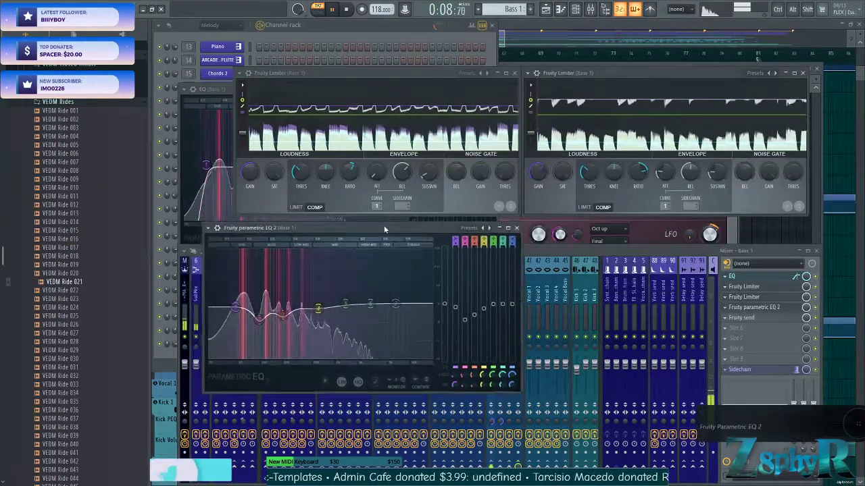
# Stop playback and close the Bass 1 effect windows: both Fruity Limiters, the EQ and Fruity parametric EQ 2
pyautogui.click(332, 9)
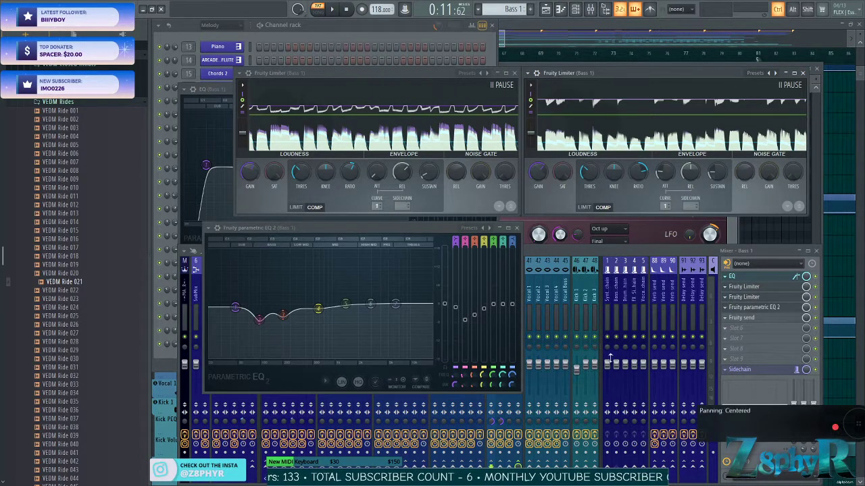
pyautogui.click(802, 72)
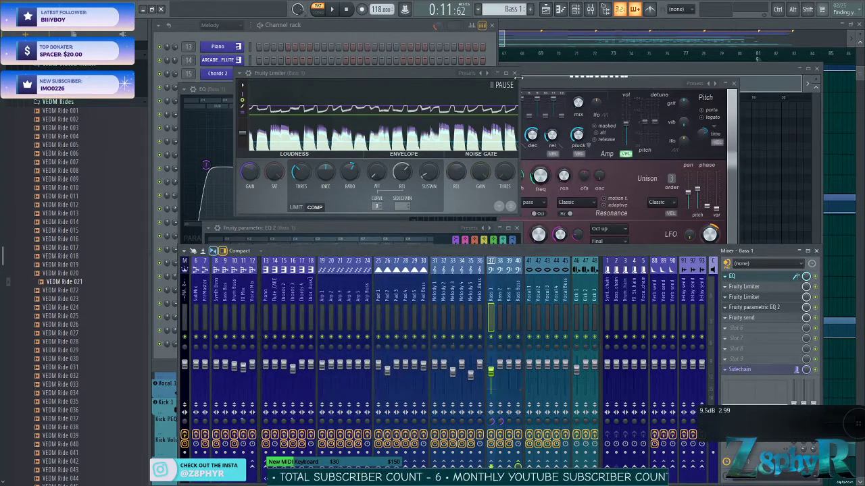
pyautogui.click(513, 72)
pyautogui.click(492, 89)
pyautogui.click(516, 228)
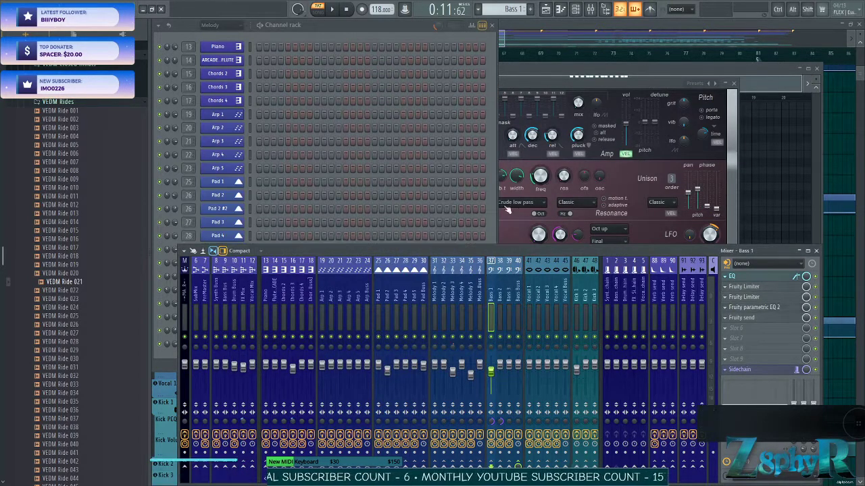
# Open the Bass 2 clip from the playlist and examine its notes in the piano roll from the first bar
pyautogui.click(390, 35)
pyautogui.click(249, 333)
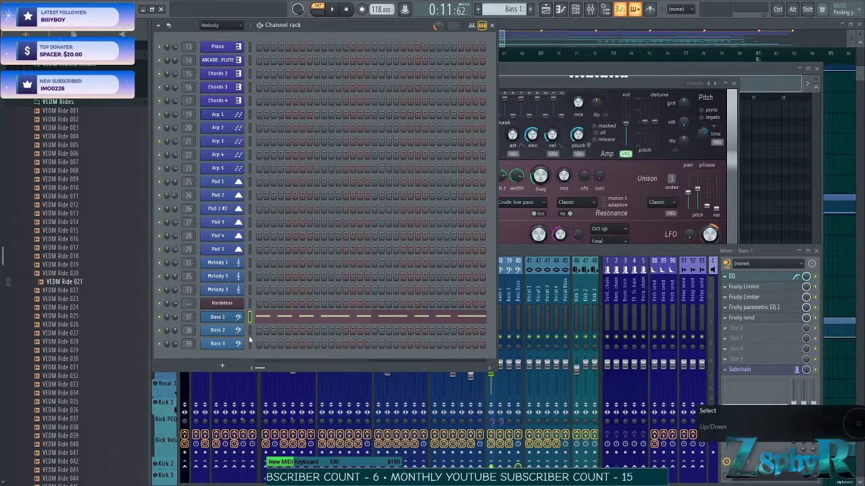
pyautogui.click(546, 9)
pyautogui.scroll(-4, 568, 182)
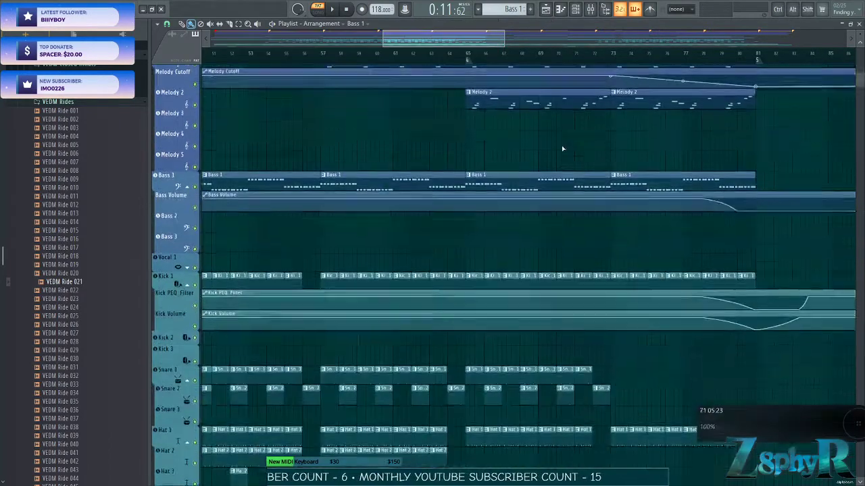
pyautogui.doubleClick(504, 206)
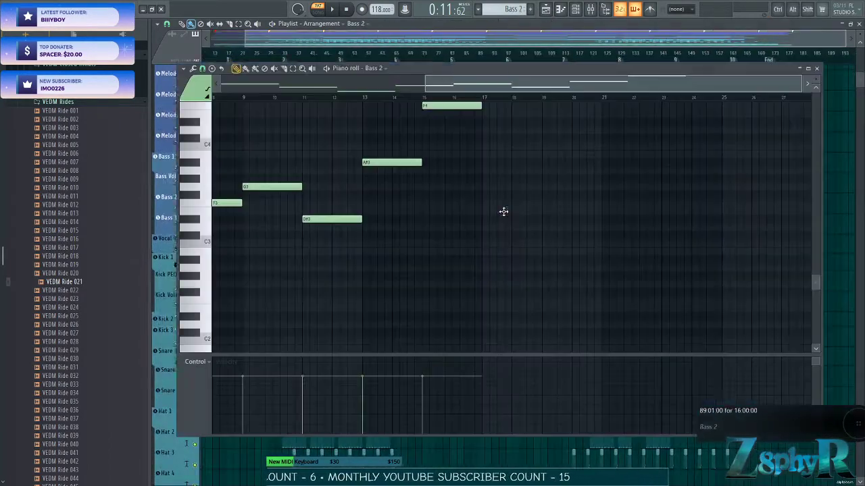
pyautogui.moveTo(342, 94); pyautogui.dragTo(301, 59)
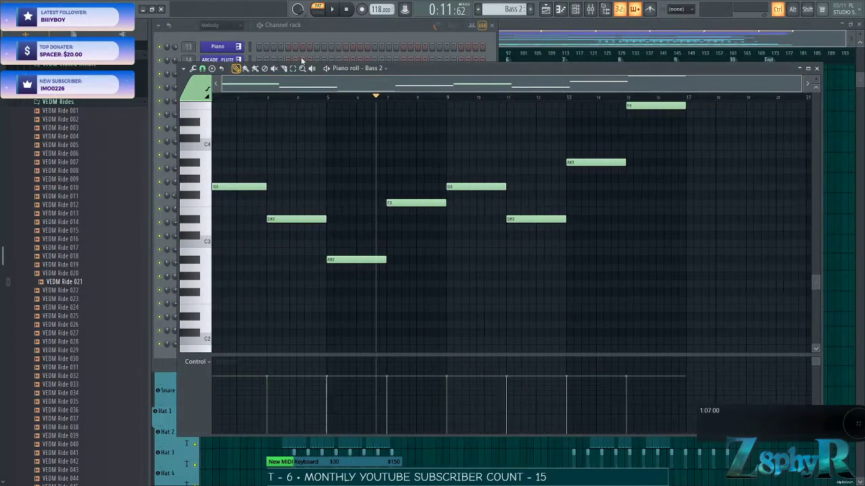
# Open the Bass 2 instrument from the channel rack to examine its settings and play the pattern
pyautogui.click(348, 28)
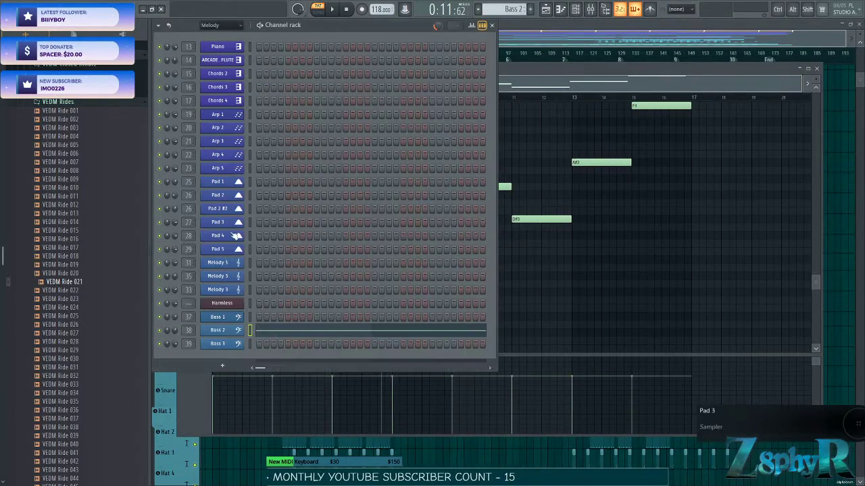
pyautogui.click(228, 333)
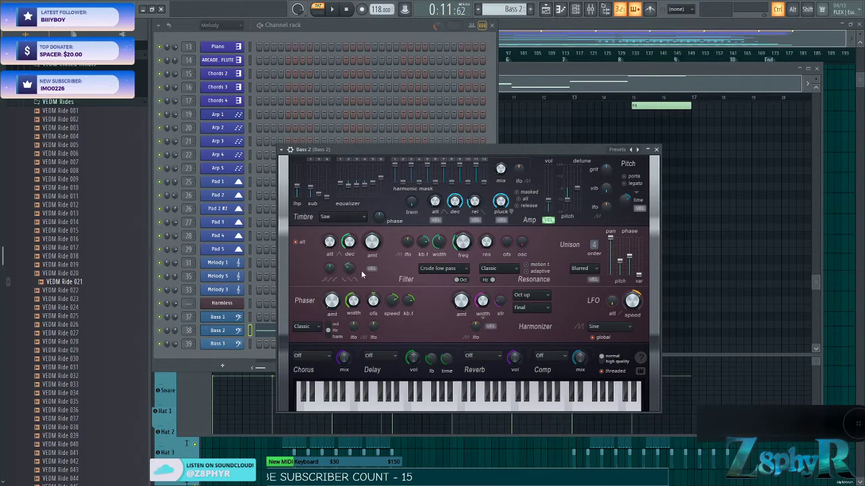
pyautogui.click(263, 28)
pyautogui.press('space')
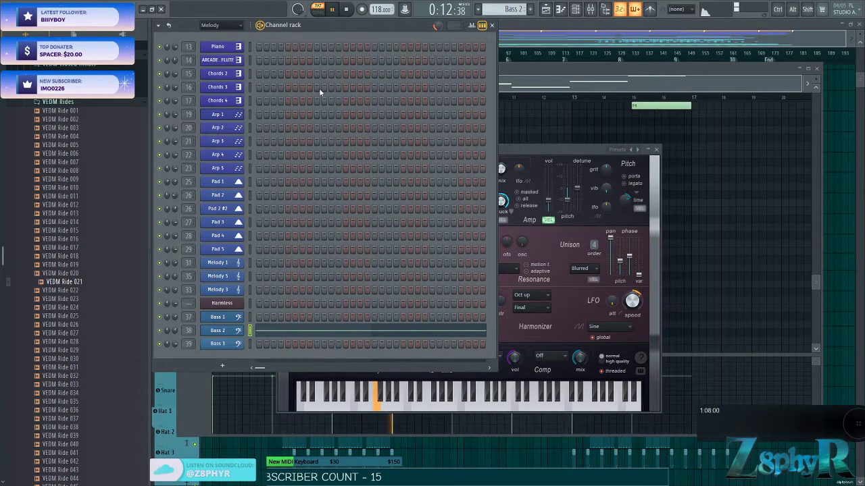
# Try raising the Bass 2 instrument's master volume to 1.0 dB, undo the change and stop playback
pyautogui.click(536, 146)
pyautogui.moveTo(551, 205); pyautogui.dragTo(552, 186)
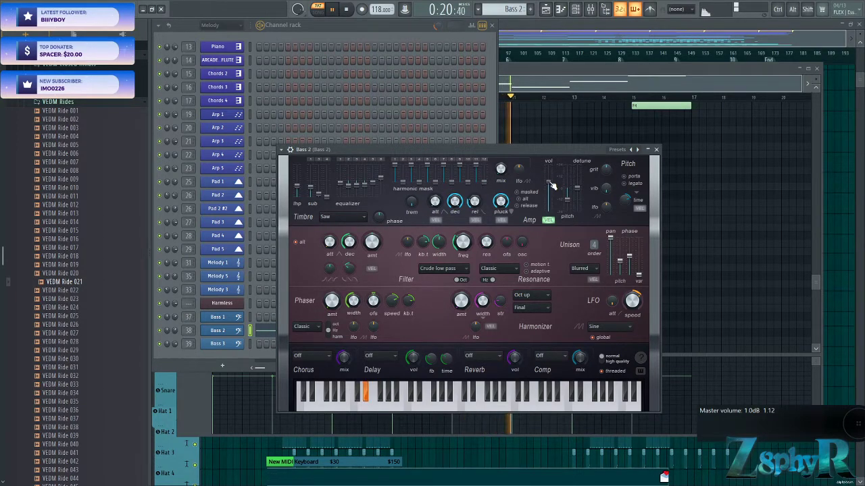
pyautogui.hotkey('ctrl', 'z')
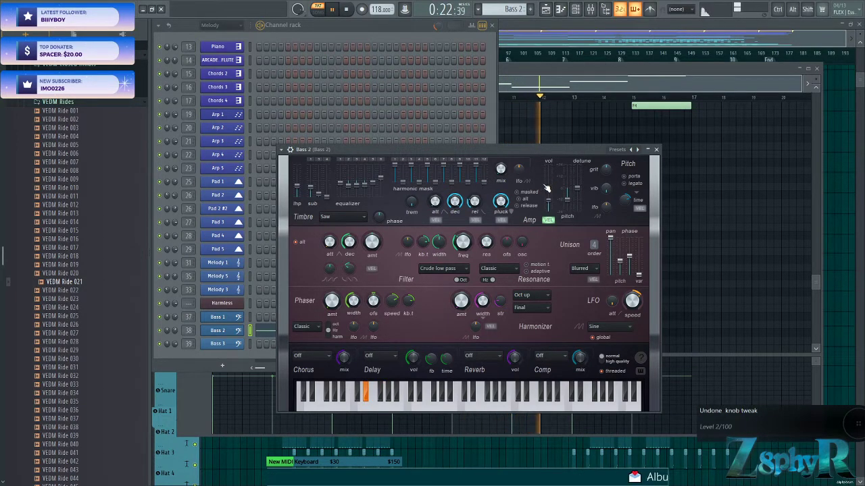
pyautogui.press('space')
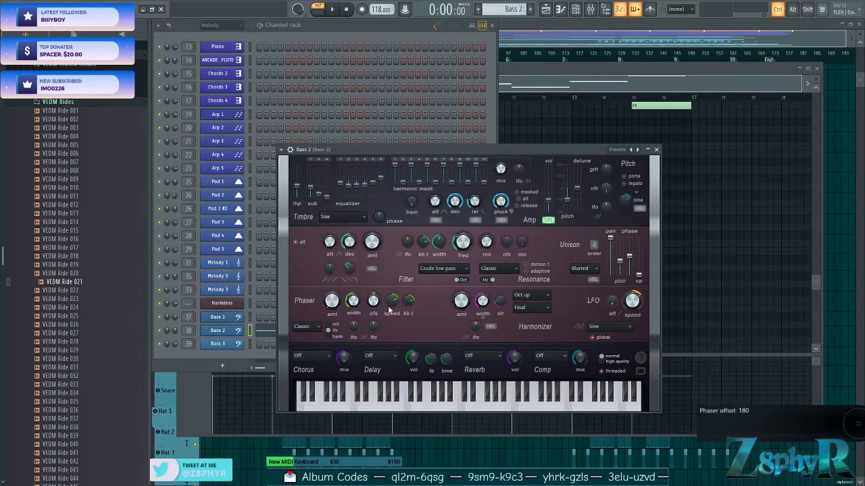
# Examine the playlist arrangement from the Bass 2 clip down through the kick, snare, hat, percussion, loop and SFX tracks
pyautogui.click(595, 39)
pyautogui.doubleClick(519, 196)
pyautogui.click(496, 32)
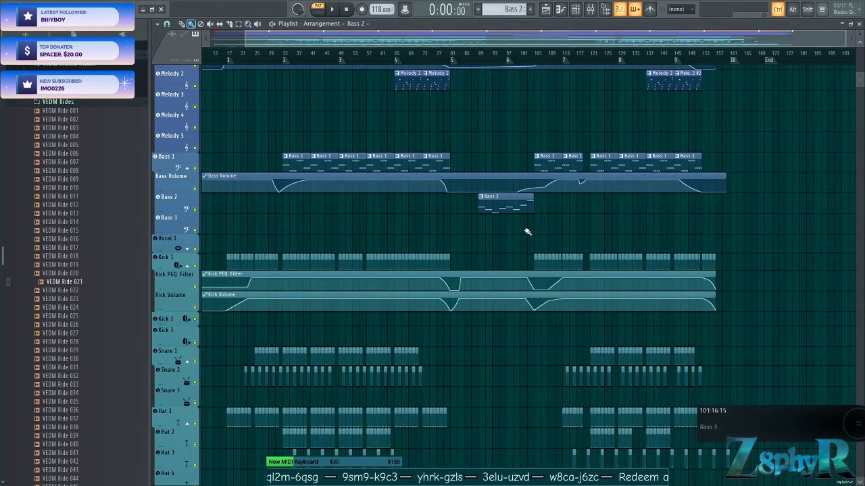
pyautogui.scroll(-3, 530, 331)
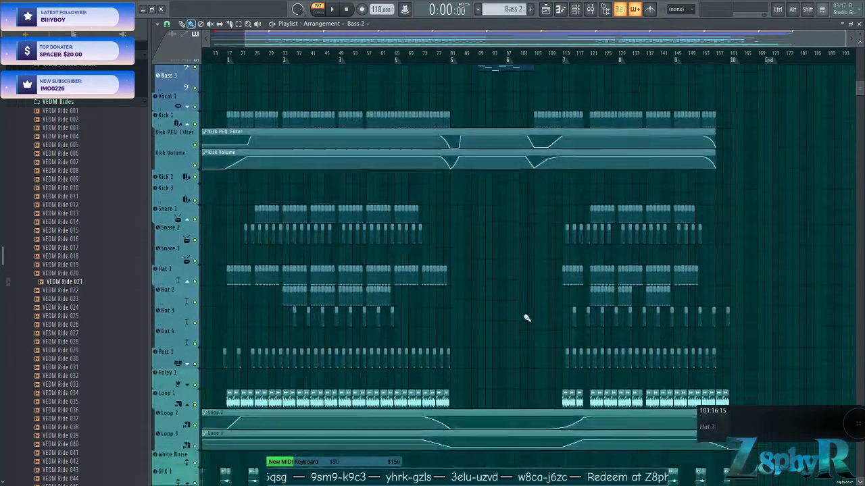
pyautogui.scroll(-4, 527, 324)
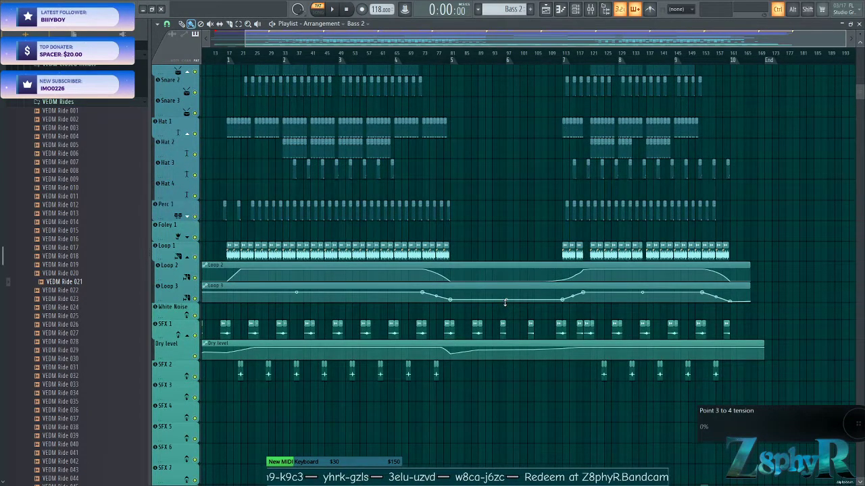
pyautogui.scroll(4, 565, 142)
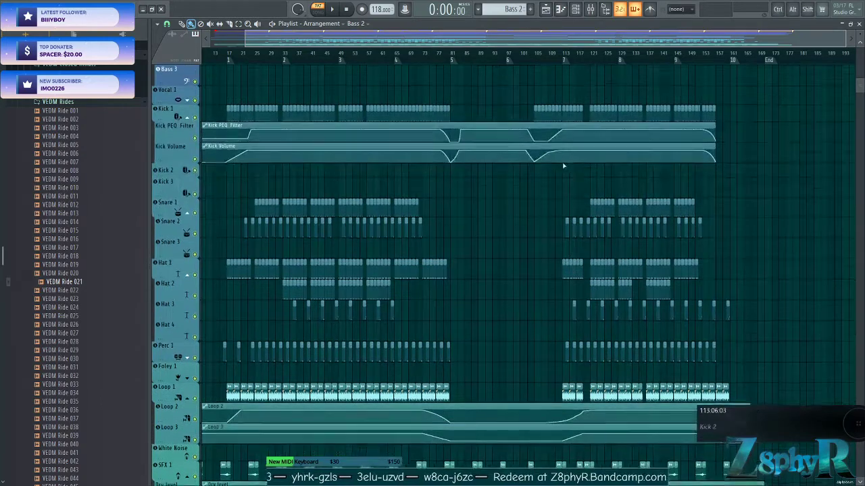
pyautogui.scroll(4, 513, 198)
pyautogui.scroll(2, 512, 201)
# Reopen the Bass 2 clip's notes and its instrument settings, and save the project
pyautogui.doubleClick(500, 139)
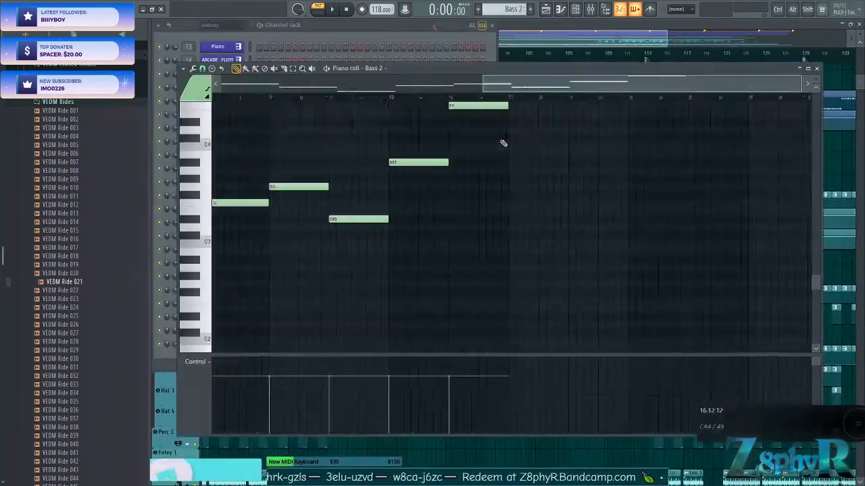
pyautogui.click(316, 40)
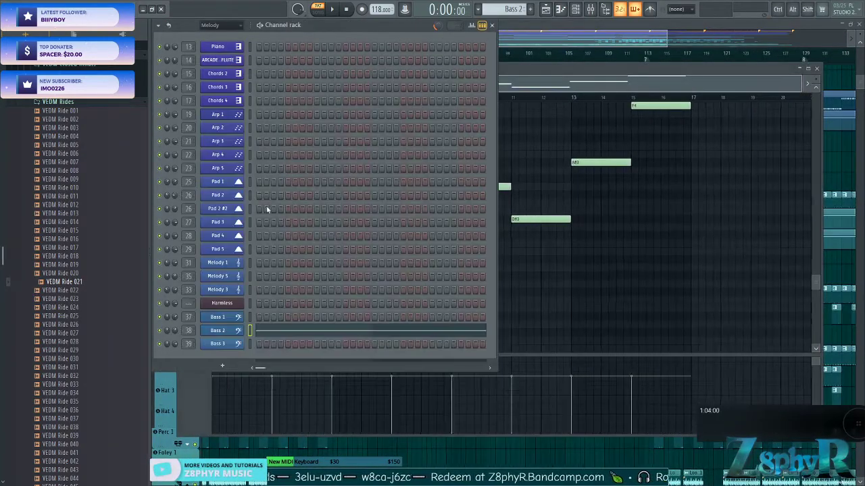
pyautogui.click(240, 333)
pyautogui.hotkey('ctrl', 's')
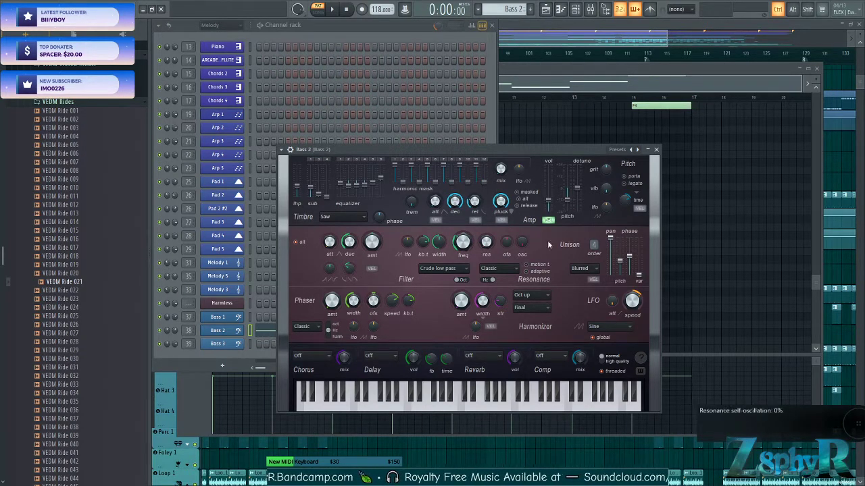
# Isolate the playlist tracks from Kick 1 down to SFX 2 by soloing the kick and re-enabling the tracks below it
pyautogui.click(547, 42)
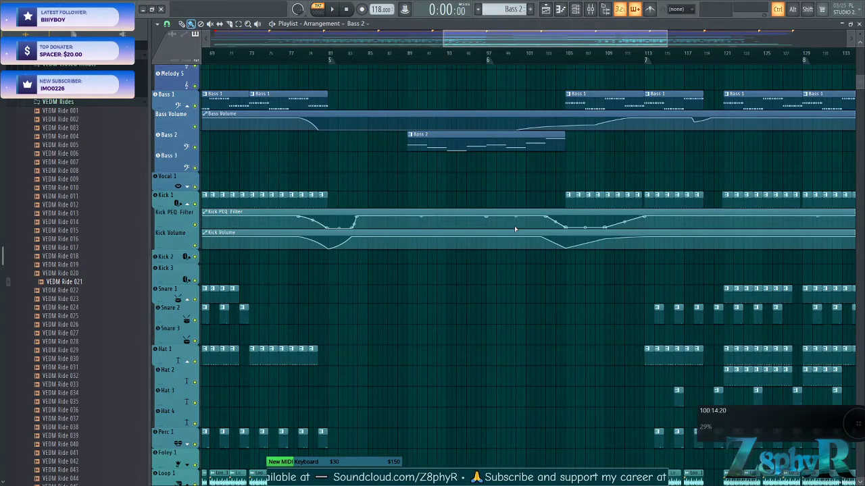
pyautogui.scroll(-5, 499, 289)
pyautogui.scroll(-4, 494, 297)
pyautogui.scroll(4, 493, 301)
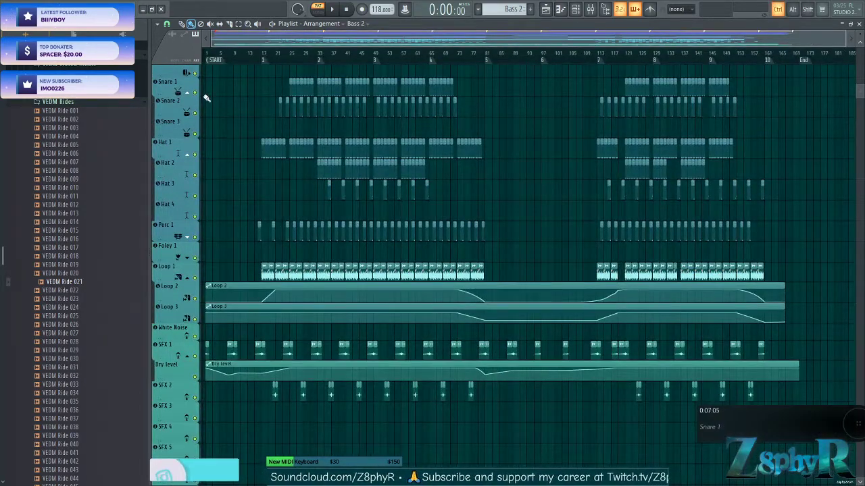
pyautogui.scroll(3, 218, 183)
pyautogui.scroll(3, 197, 119)
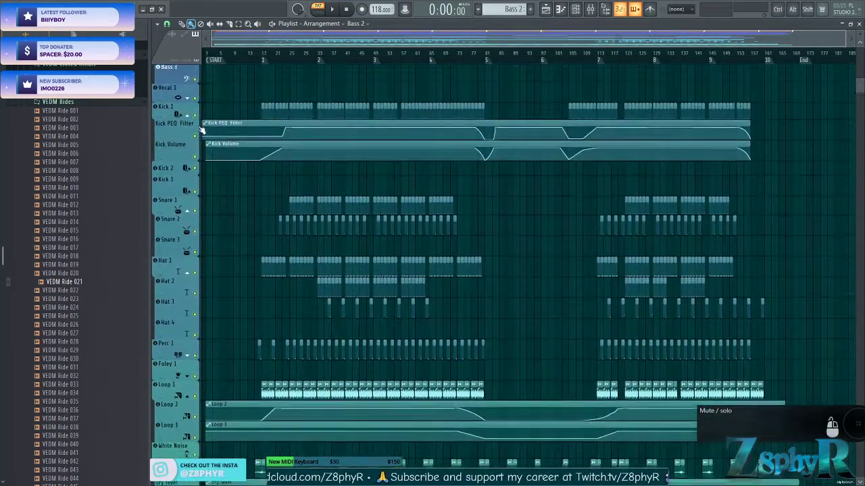
pyautogui.rightClick(196, 122)
pyautogui.click(196, 141)
pyautogui.moveTo(196, 142)
pyautogui.mouseDown()
pyautogui.moveTo(196, 473)
pyautogui.moveTo(189, 428)
pyautogui.moveTo(196, 438)
pyautogui.mouseUp()
pyautogui.click(196, 439)
# Select the playlist section from marker 2 at bar 33 up to marker 3 and play its drum and loop clips
pyautogui.scroll(4, 271, 337)
pyautogui.doubleClick(320, 59)
pyautogui.press('space')
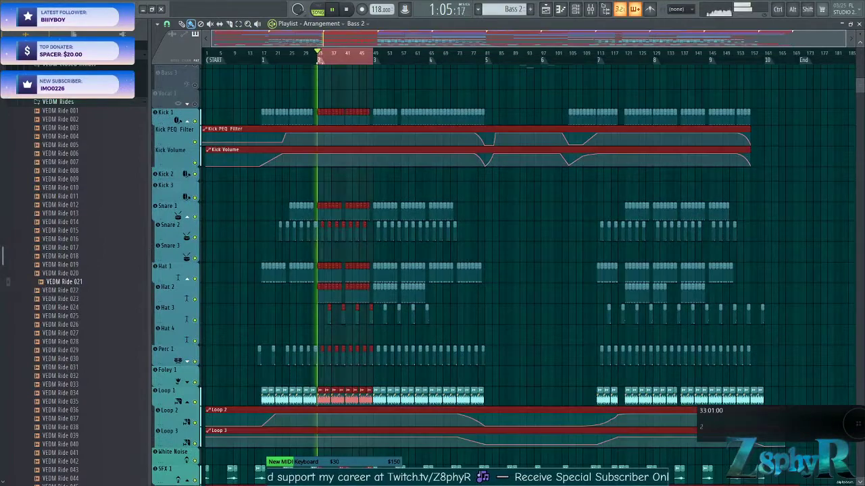
pyautogui.scroll(8, 343, 164)
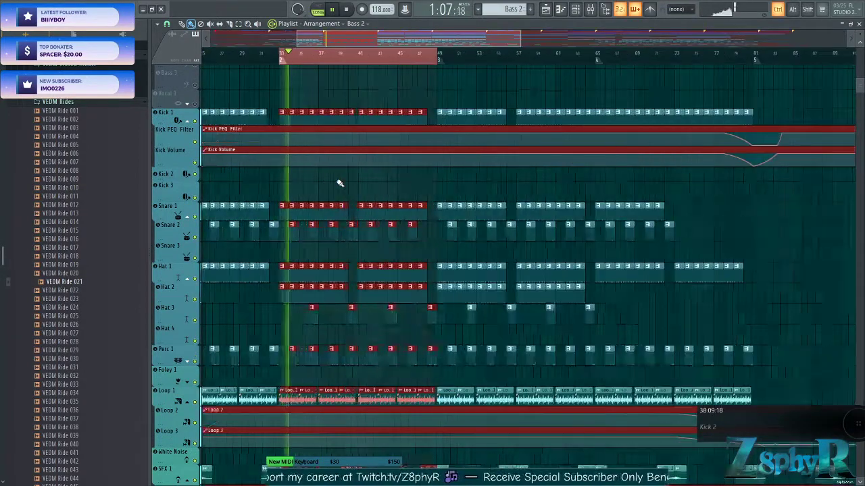
pyautogui.hscroll(-3, 422, 177)
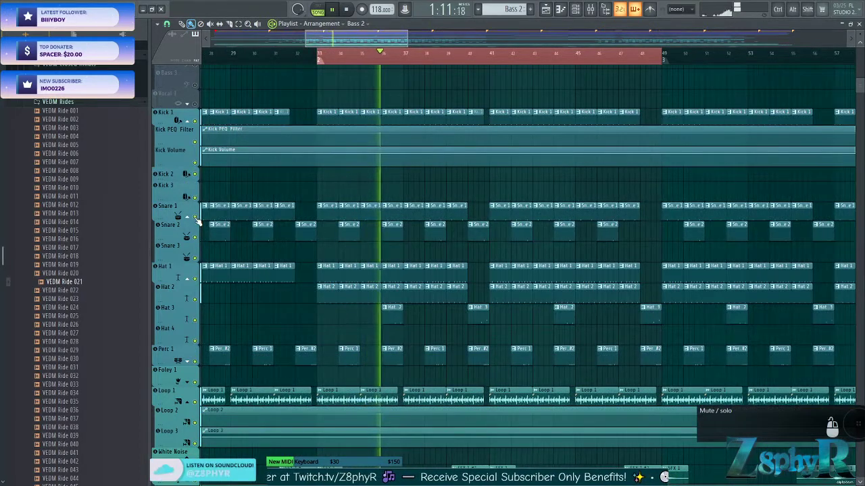
# Mute the Loop 1 track to hear the section without it, stop playback and unmute the track
pyautogui.click(196, 401)
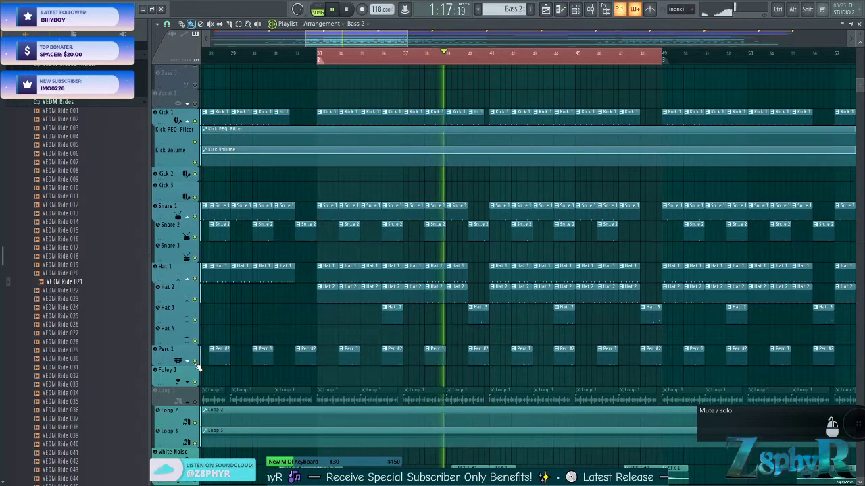
pyautogui.keyDown('ctrl'); pyautogui.scroll(-5, 360, 429); pyautogui.keyUp('ctrl')
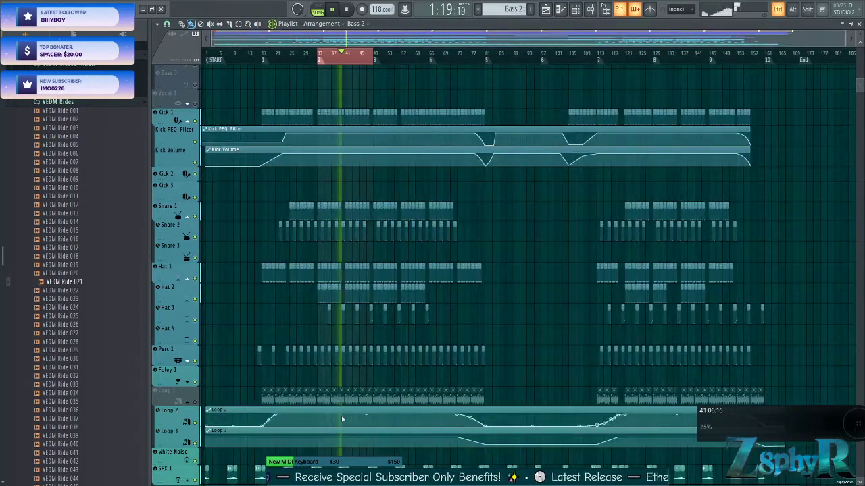
pyautogui.scroll(-1, 203, 401)
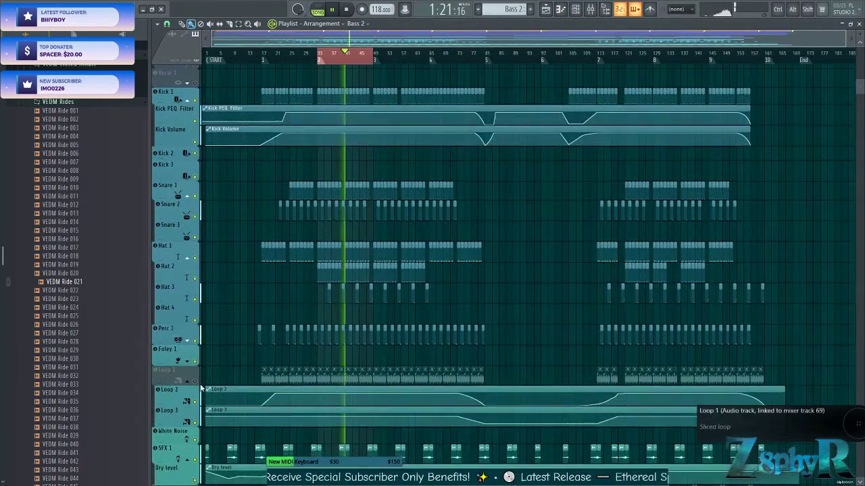
pyautogui.scroll(-3, 224, 300)
pyautogui.scroll(-1, 223, 300)
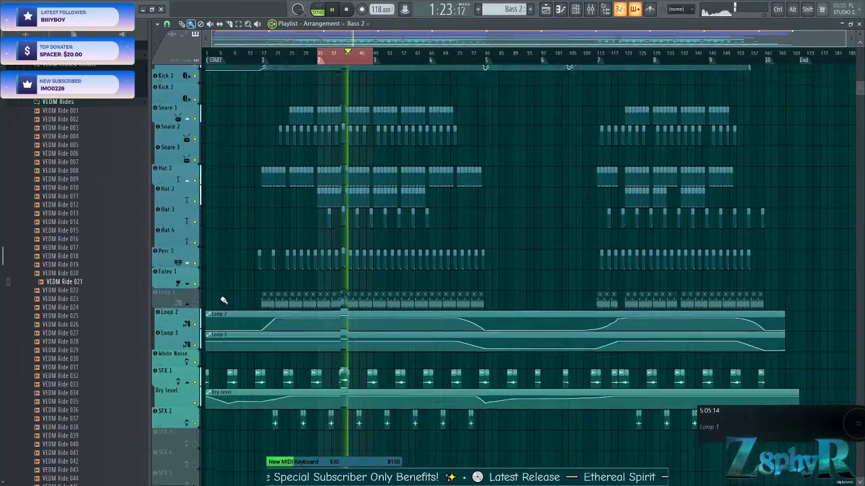
pyautogui.scroll(3, 225, 257)
pyautogui.press('space')
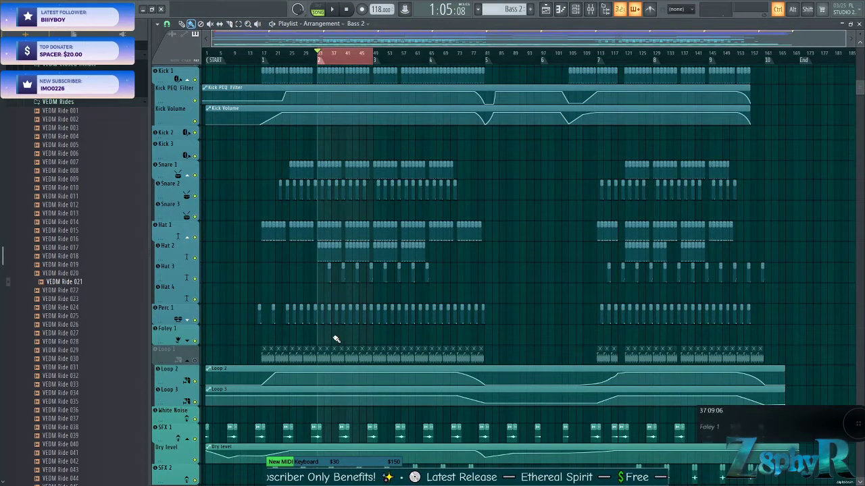
pyautogui.click(195, 362)
# Replay the section with Loop 1 enabled and open the Loop 1 clip's sample settings
pyautogui.press('space')
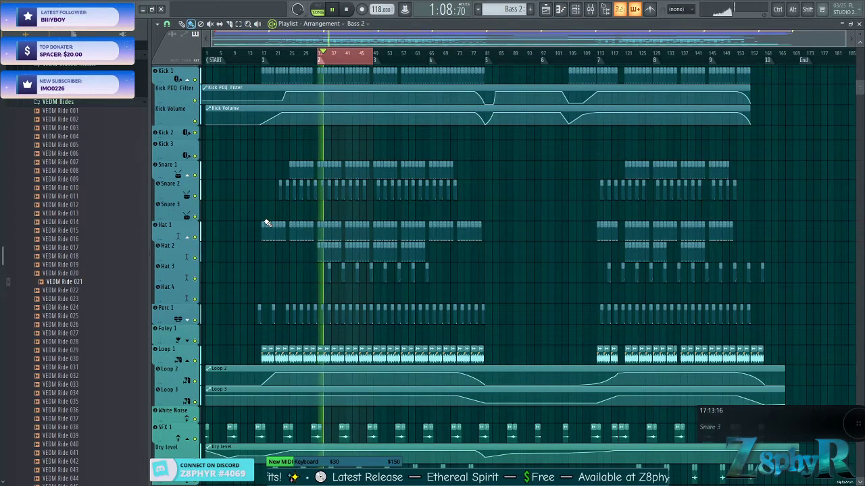
pyautogui.press('space')
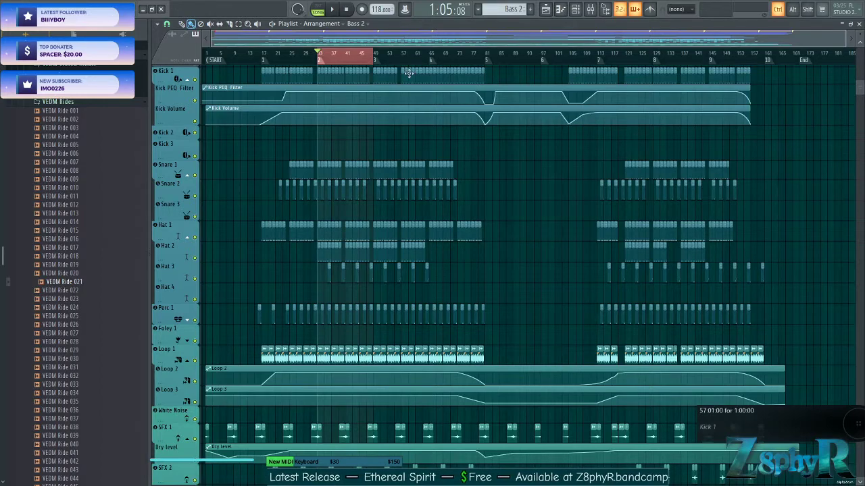
pyautogui.scroll(4, 269, 244)
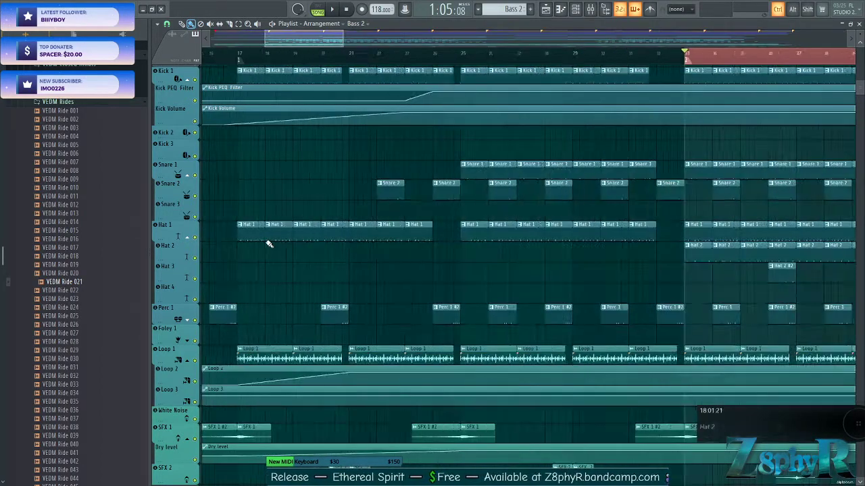
pyautogui.doubleClick(474, 347)
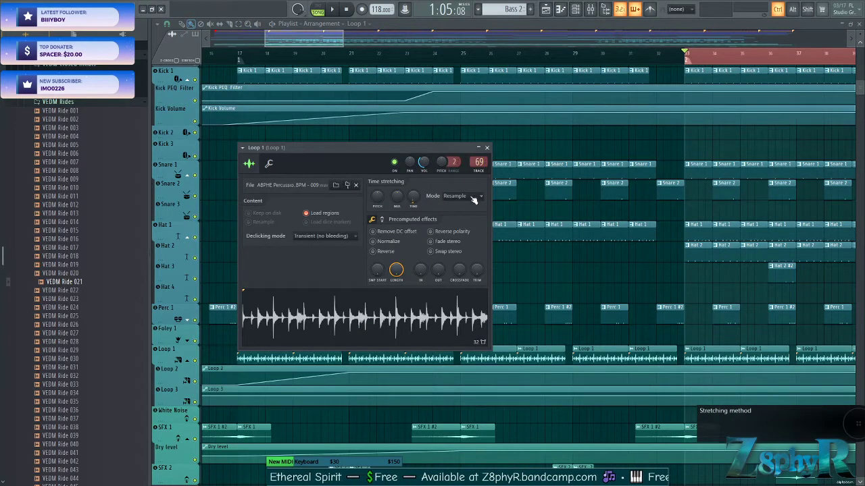
# Close the Loop 1 sample settings, extend the playlist selection to the whole arrangement and deselect the clips
pyautogui.click(487, 147)
pyautogui.hscroll(5, 520, 236)
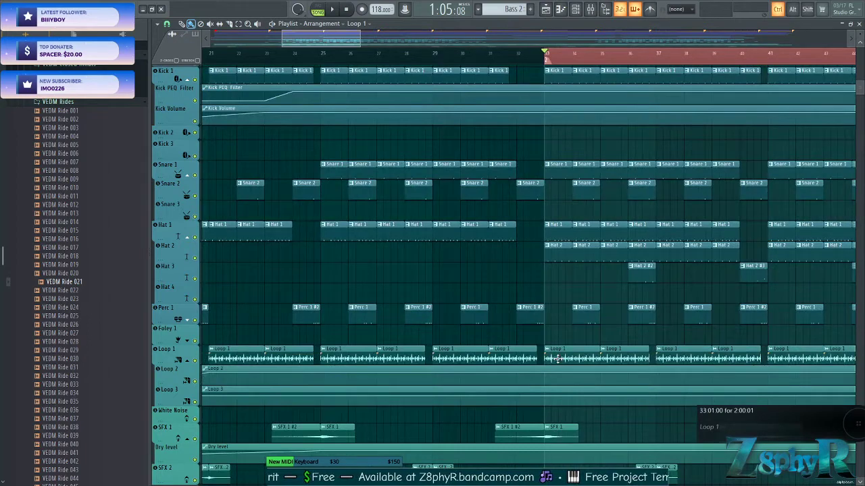
pyautogui.hscroll(3, 601, 300)
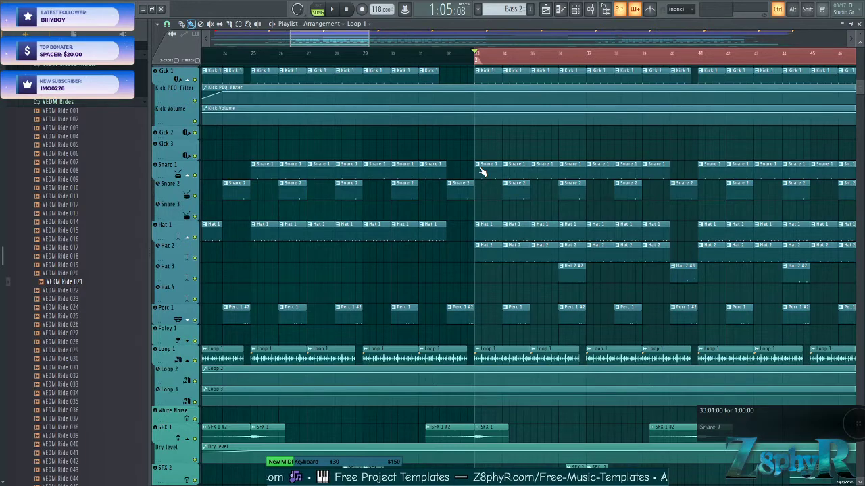
pyautogui.hotkey('ctrl', 'a')
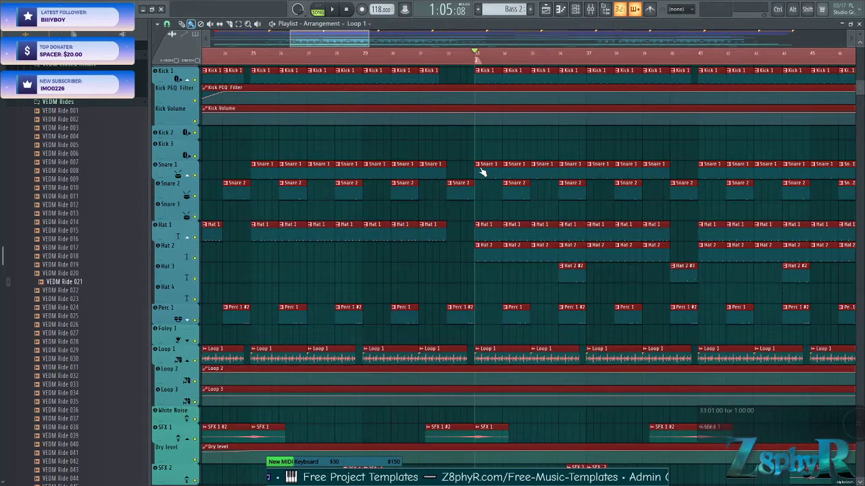
pyautogui.hotkey('ctrl', 'd')
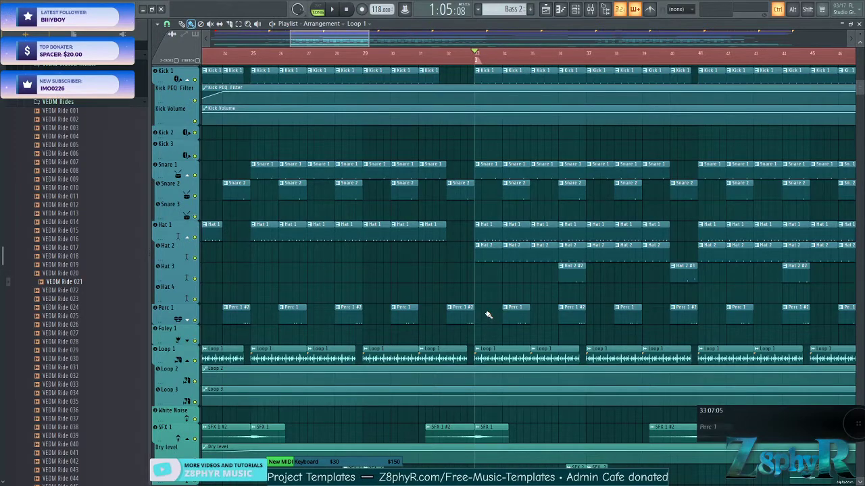
# Open the Kick 1 clip's step pattern and inspect the EQ curve on the Kick 1 mixer track
pyautogui.scroll(5, 493, 317)
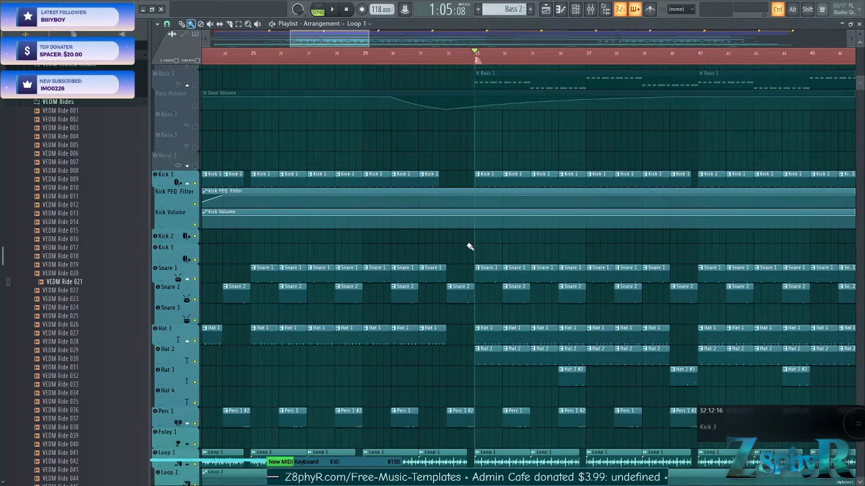
pyautogui.doubleClick(495, 174)
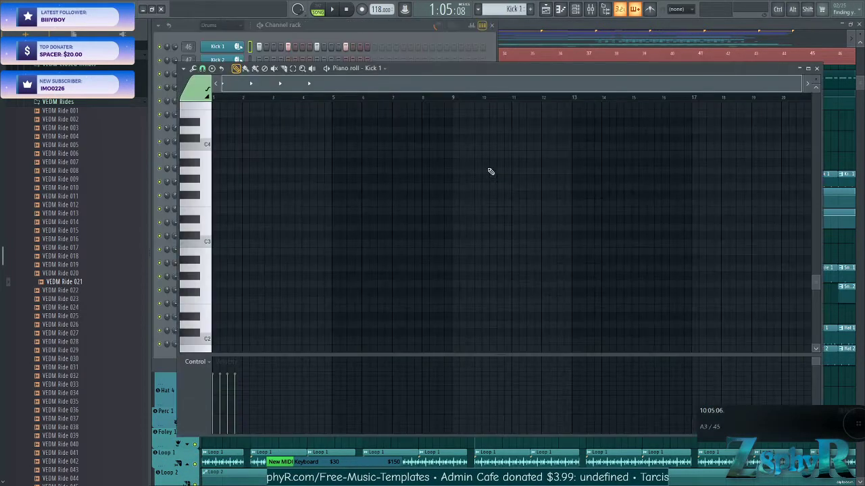
pyautogui.click(341, 26)
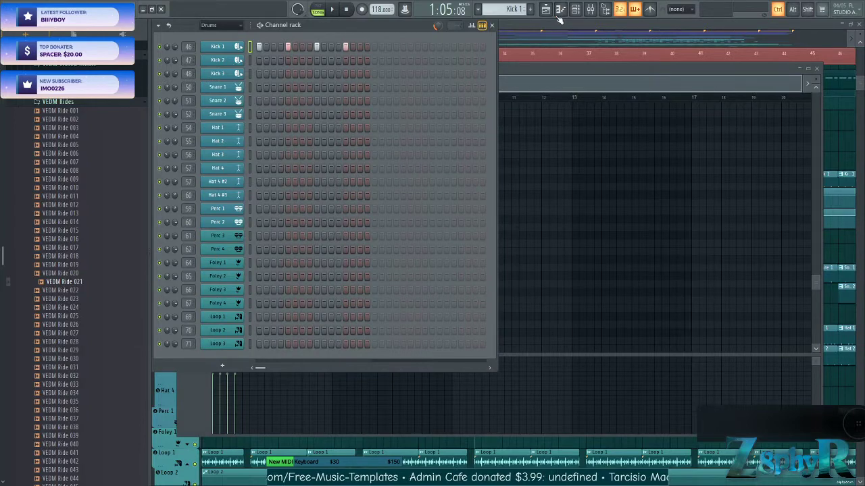
pyautogui.click(590, 9)
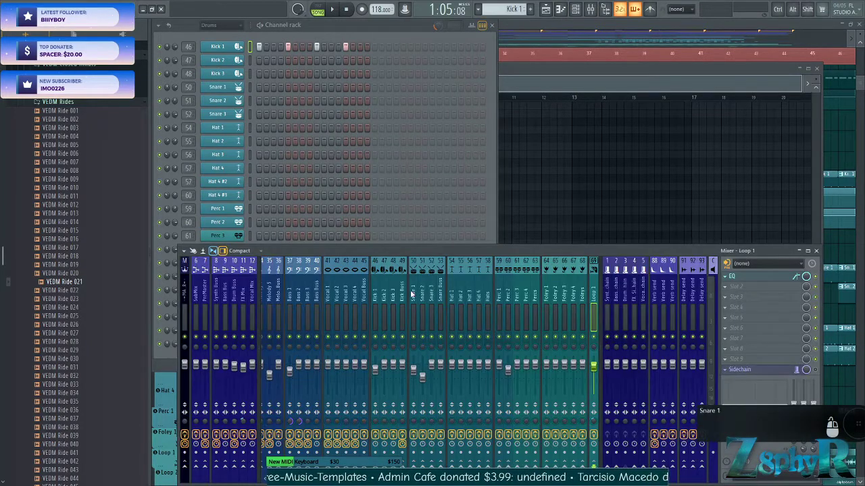
pyautogui.click(376, 296)
pyautogui.click(757, 286)
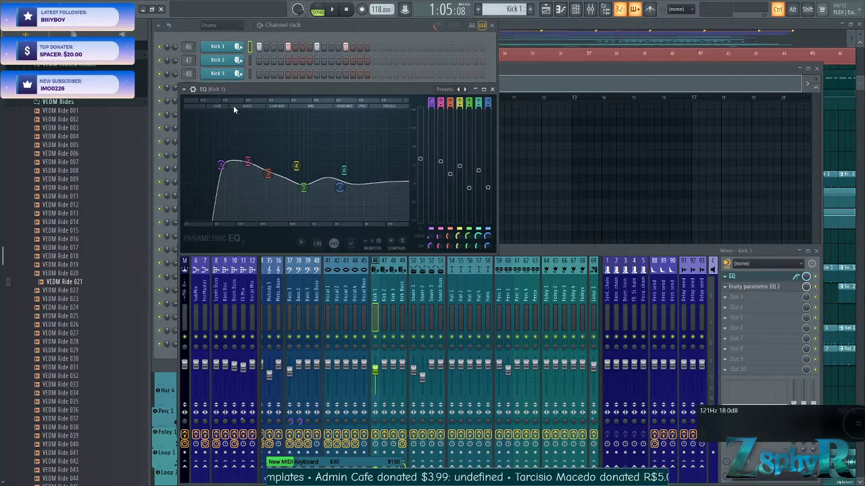
# Open the Kick 1 track's Fruity parametric EQ 2, check its low-pass band 7 and close the plugin
pyautogui.click(771, 288)
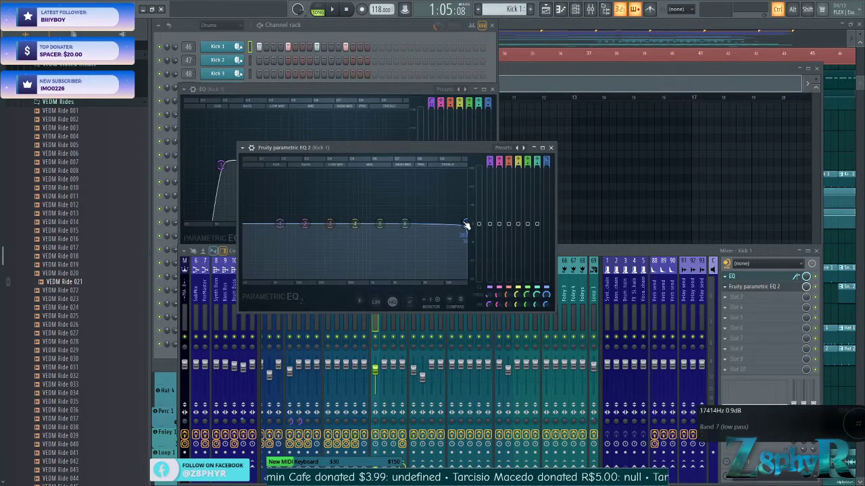
pyautogui.moveTo(466, 225)
pyautogui.mouseDown()
pyautogui.moveTo(463, 195)
pyautogui.moveTo(469, 217)
pyautogui.moveTo(496, 222)
pyautogui.moveTo(466, 231)
pyautogui.mouseUp()
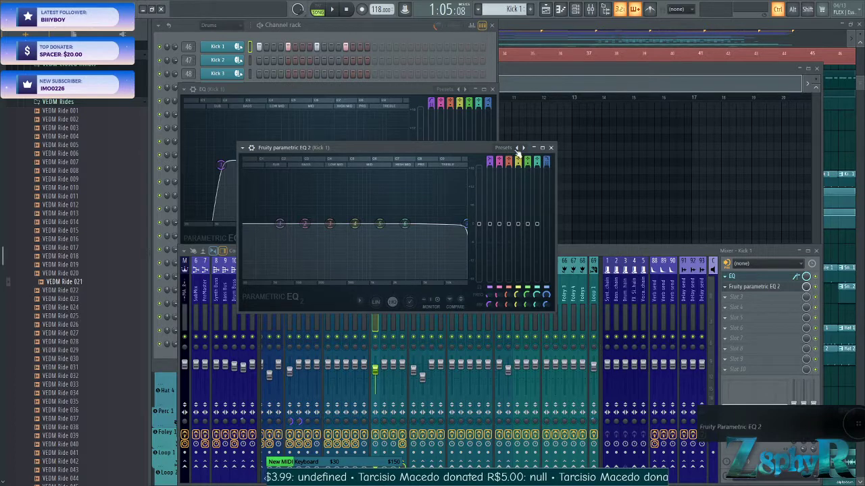
pyautogui.click(552, 147)
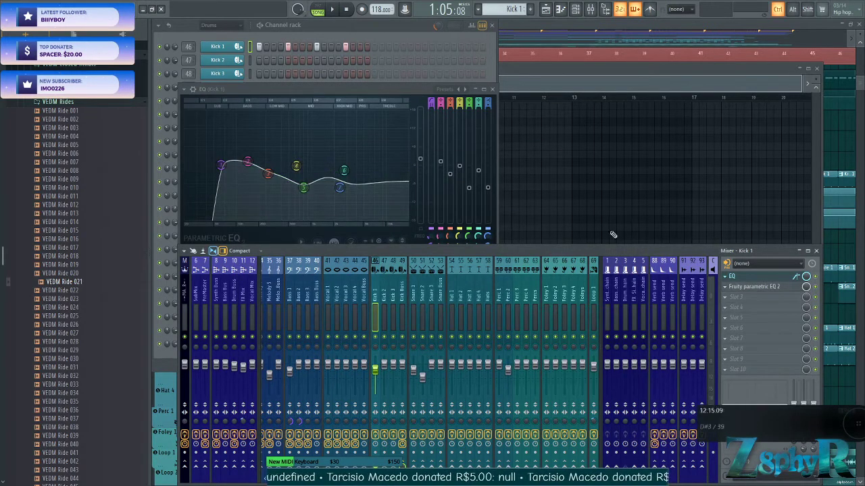
# Inspect the Fruity send and Fruity Limiter on the Kick Buss mixer track and close the open plugin windows
pyautogui.click(402, 281)
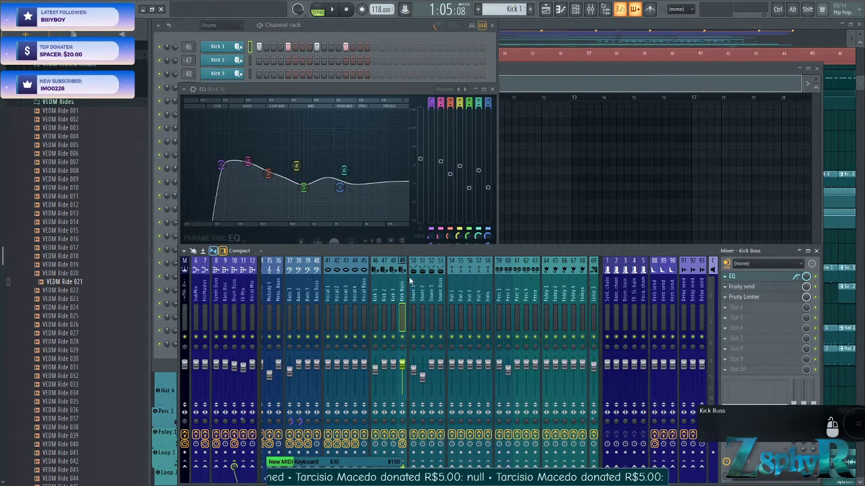
pyautogui.click(761, 287)
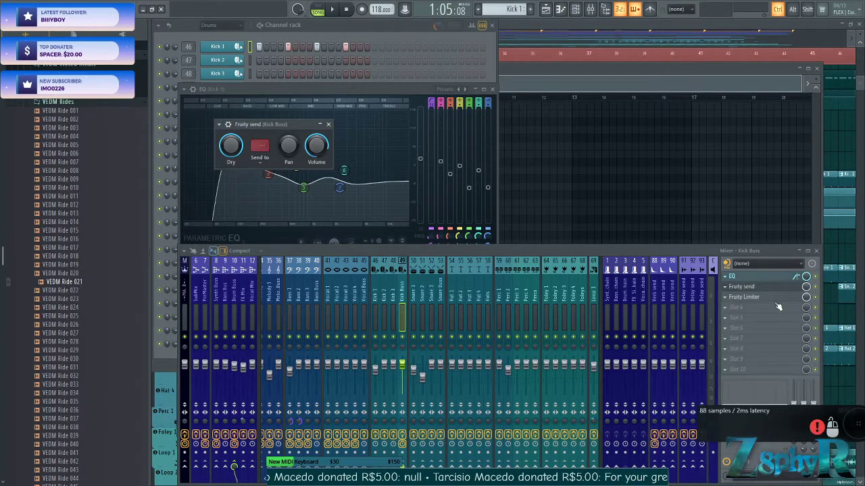
pyautogui.click(779, 297)
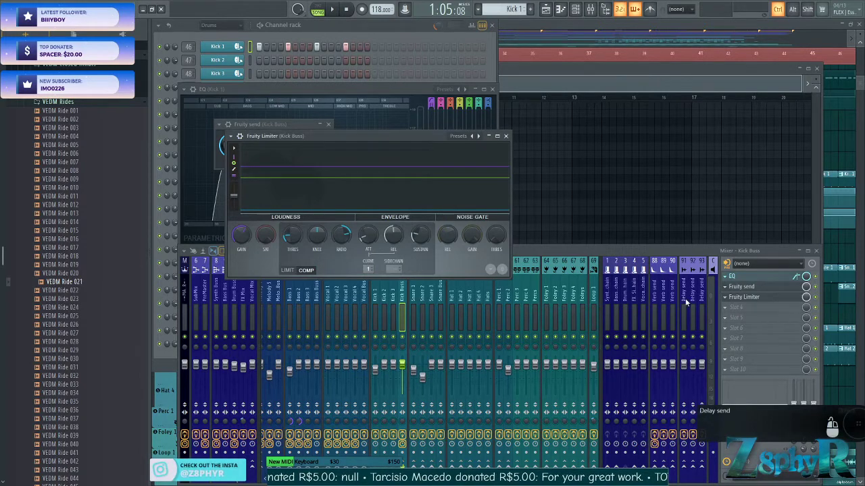
pyautogui.click(507, 136)
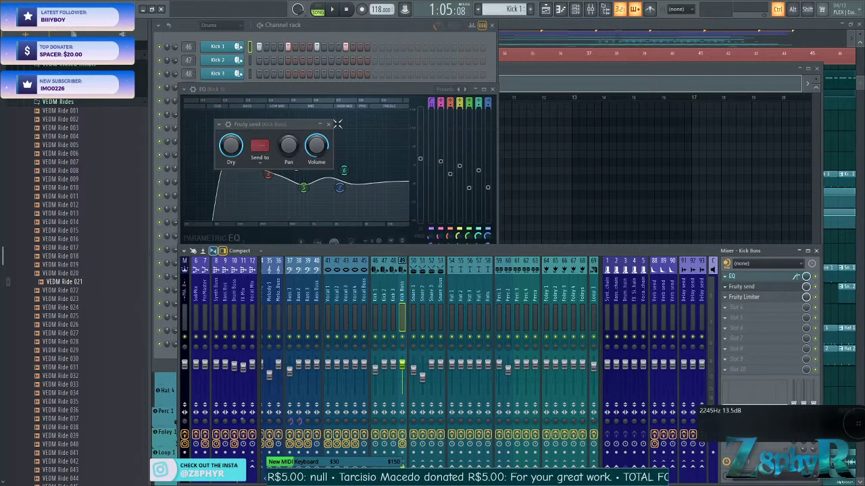
pyautogui.click(329, 124)
pyautogui.click(492, 89)
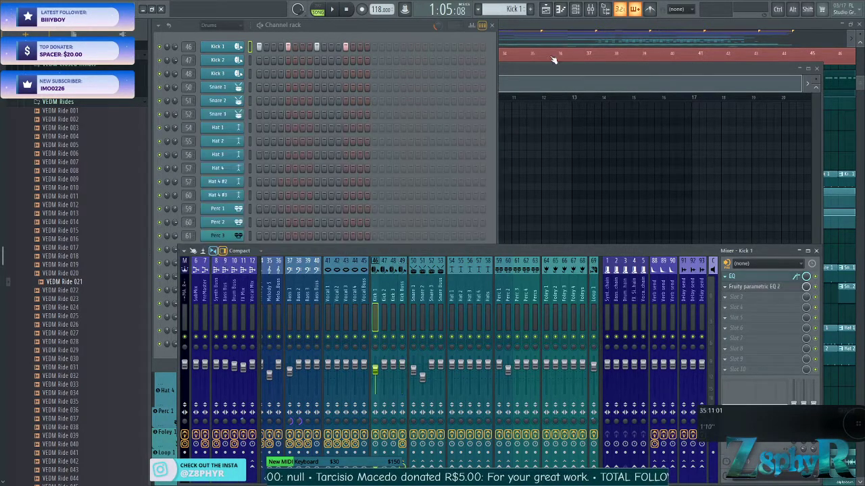
# Play the playlist briefly from bar 33, stop it and open the Snare 1 clip's pattern in the channel rack
pyautogui.click(568, 26)
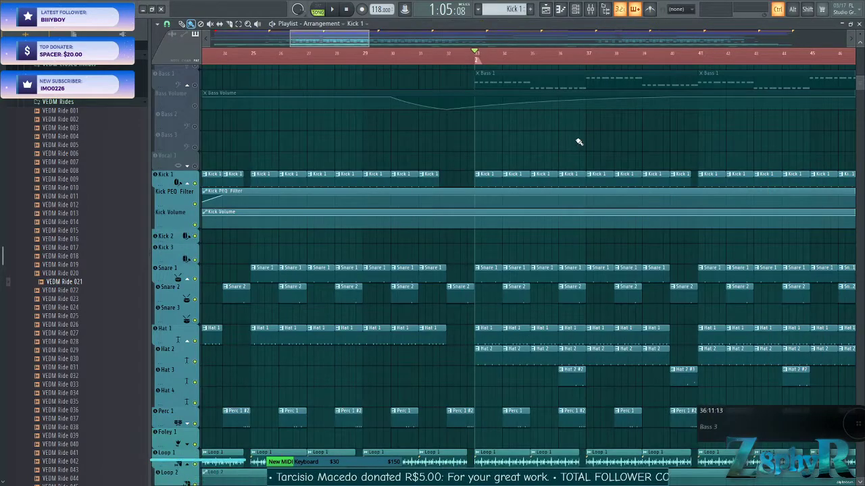
pyautogui.press('space')
pyautogui.scroll(-2, 434, 223)
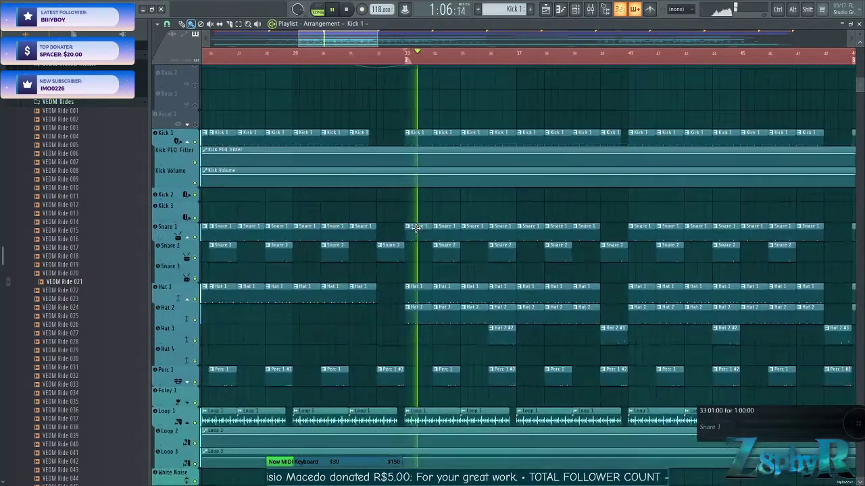
pyautogui.doubleClick(416, 229)
pyautogui.press('space')
pyautogui.click(349, 25)
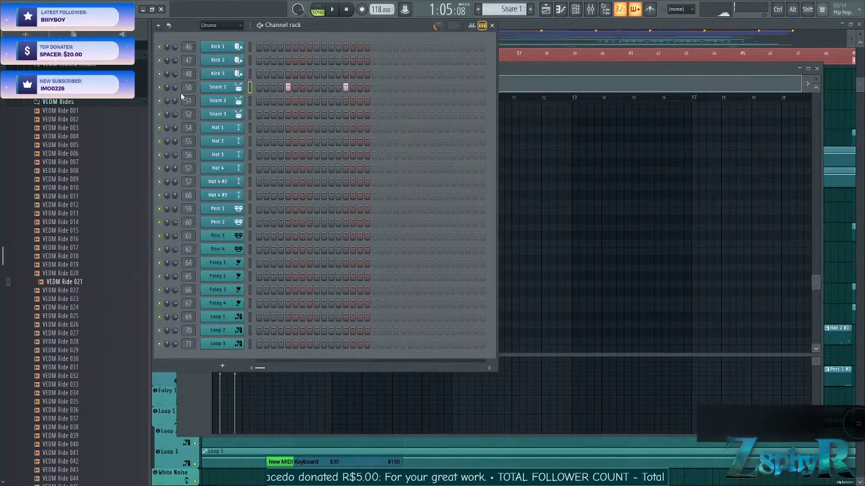
# Open the Snare 1 sampler settings and examine both pages of its precomputed effects
pyautogui.click(216, 91)
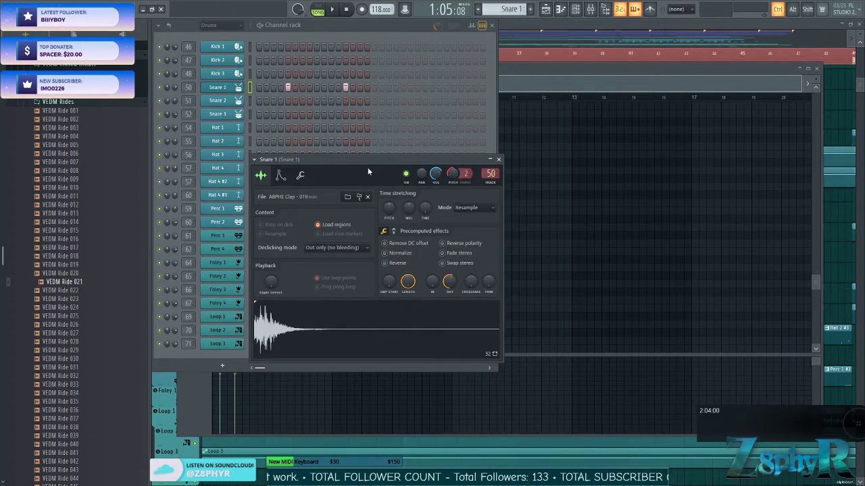
pyautogui.click(395, 231)
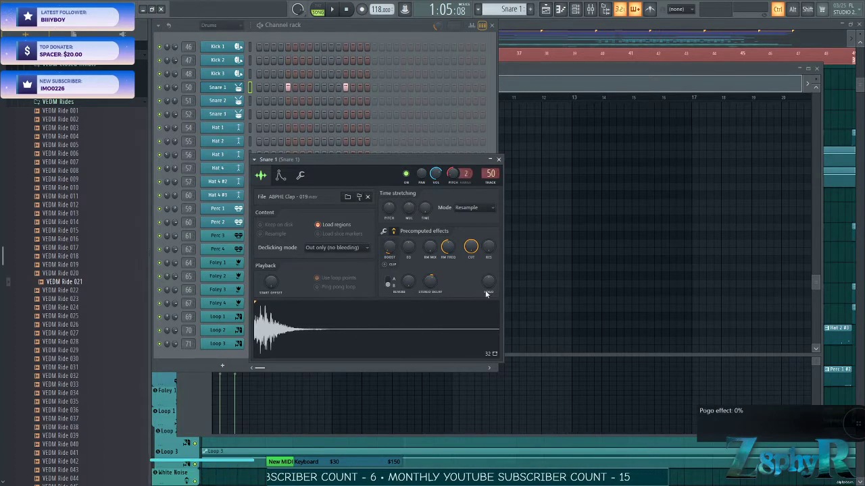
pyautogui.click(404, 231)
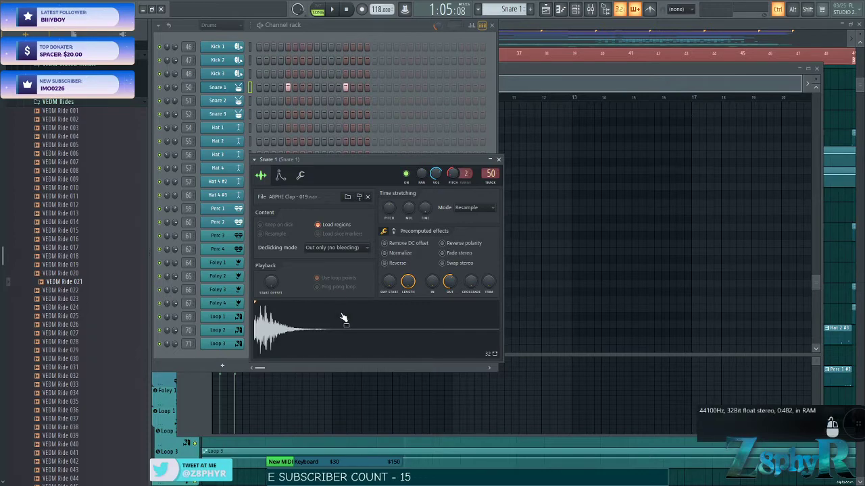
# Open the Snare 2 clip's pattern in the channel rack, play it in pattern mode and stop playback
pyautogui.click(527, 85)
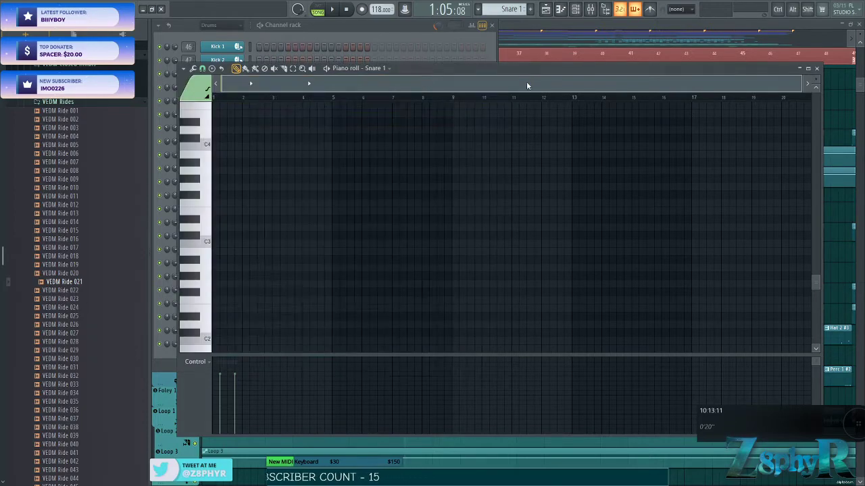
pyautogui.click(522, 27)
pyautogui.doubleClick(451, 173)
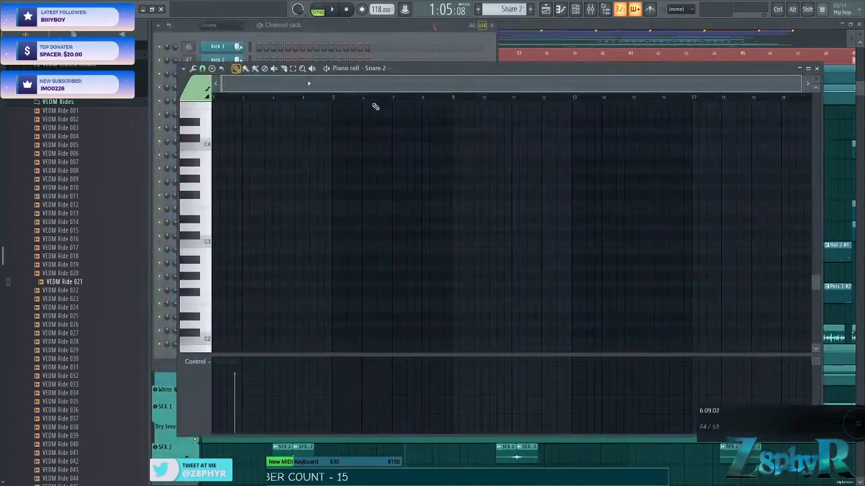
pyautogui.click(264, 25)
pyautogui.press('l')
pyautogui.press('space')
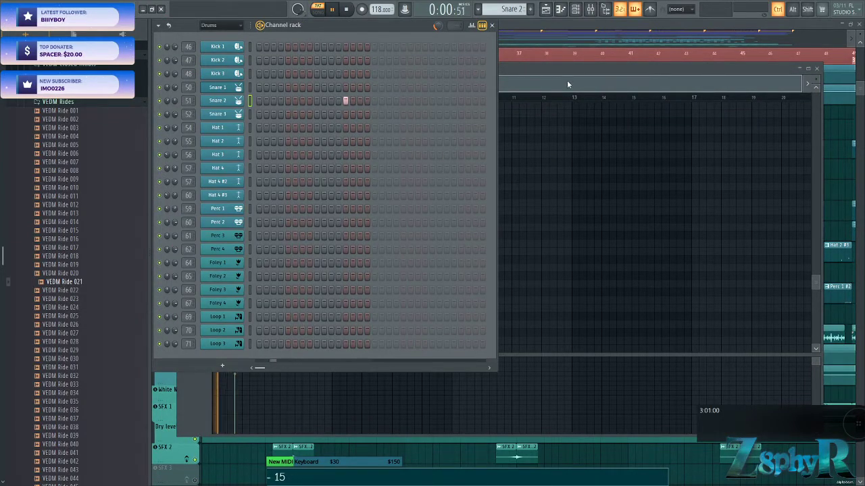
pyautogui.click(347, 9)
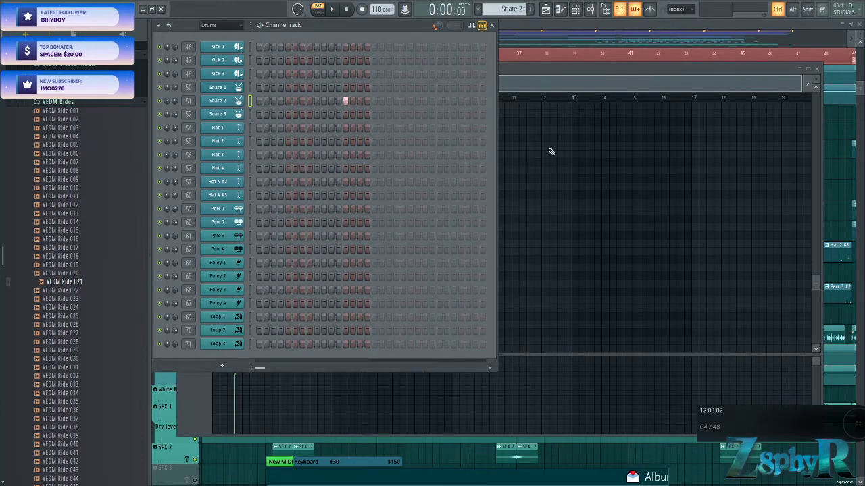
# Return to the playlist and examine how the snare, hat and percussion clips are placed after marker 2
pyautogui.click(549, 41)
pyautogui.scroll(-5, 463, 152)
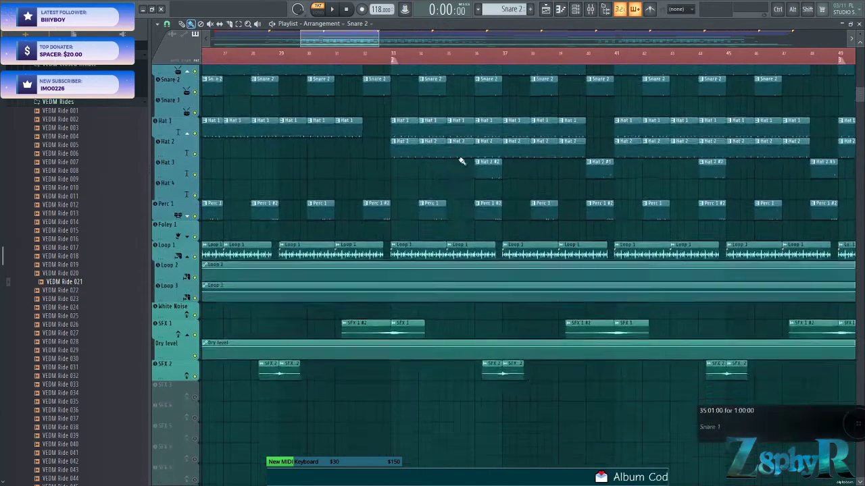
pyautogui.scroll(2, 459, 163)
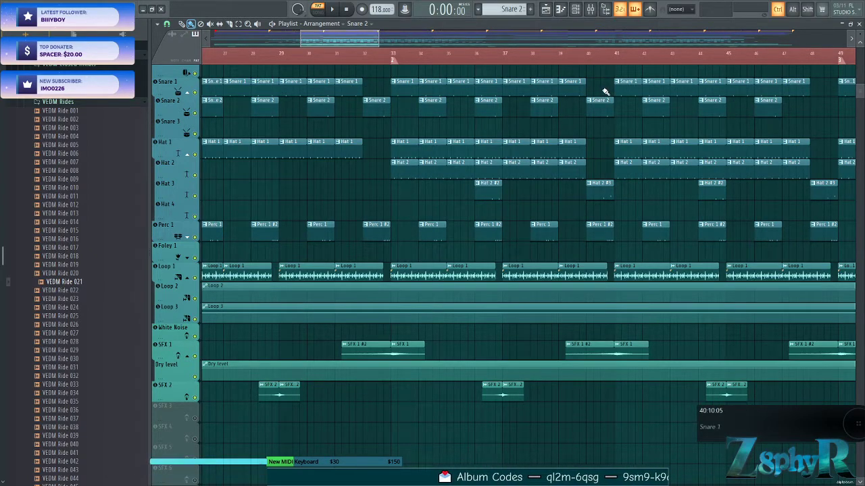
pyautogui.moveTo(407, 111); pyautogui.dragTo(500, 145)
pyautogui.scroll(-2, 500, 145)
pyautogui.scroll(-3, 499, 145)
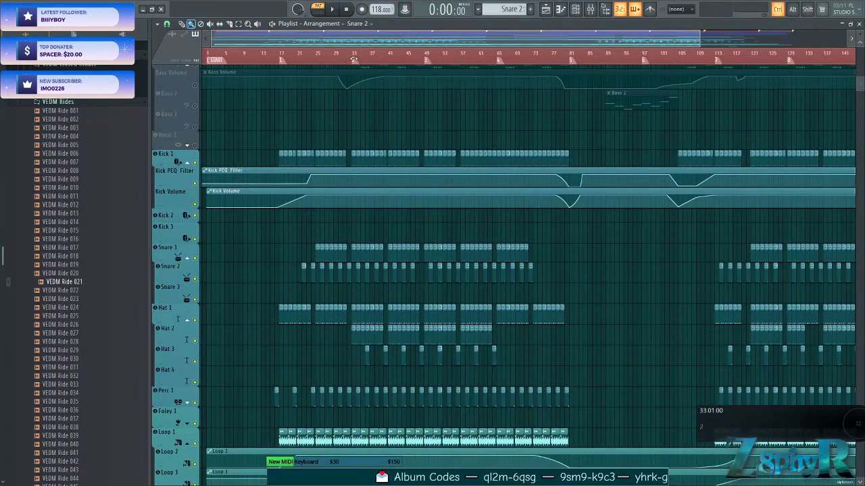
# Select the playlist section from marker 2 at bar 33 up to marker 3 at bar 49 in song mode and deselect its clips
pyautogui.click(354, 59)
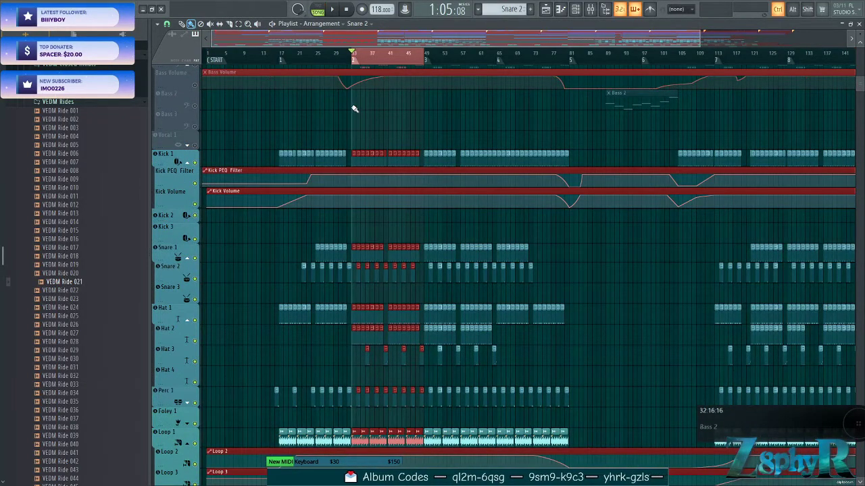
pyautogui.scroll(5, 385, 110)
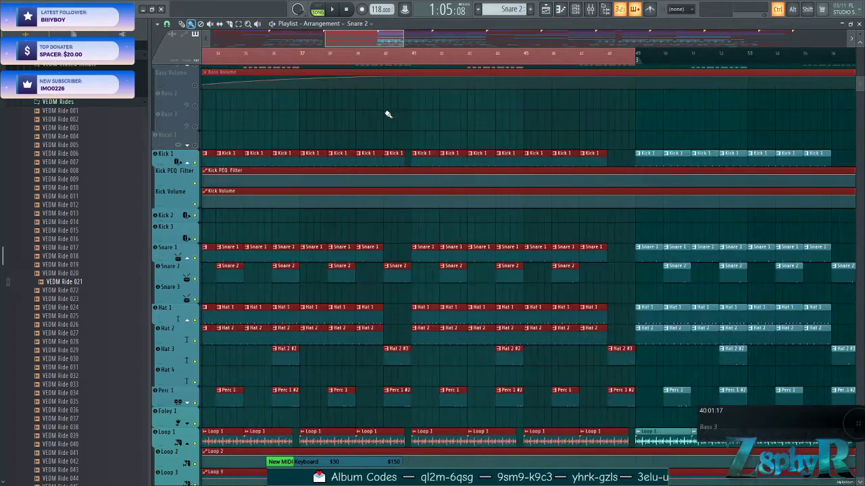
pyautogui.hscroll(-2, 388, 114)
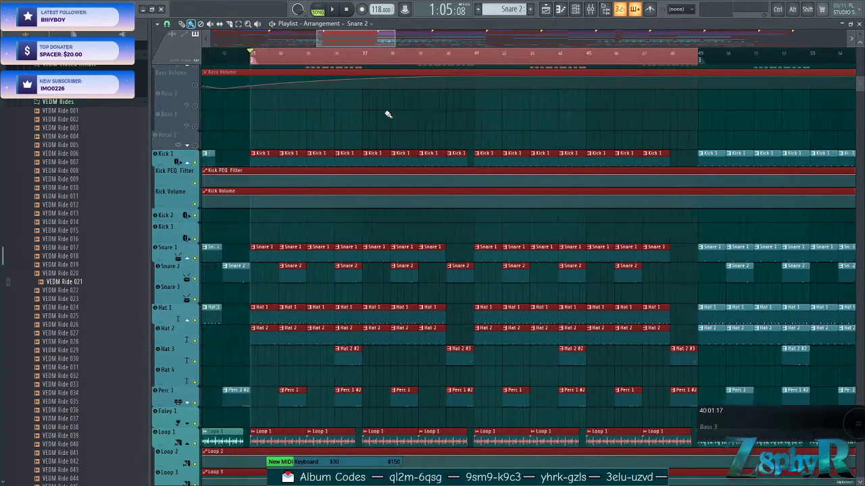
pyautogui.keyDown('ctrl'); pyautogui.click(426, 115); pyautogui.keyUp('ctrl')
# Add a Snare 1 clip in the empty bar 40 of the Snare 1 track and size it to fill the bar
pyautogui.scroll(1, 477, 120)
pyautogui.scroll(4, 477, 119)
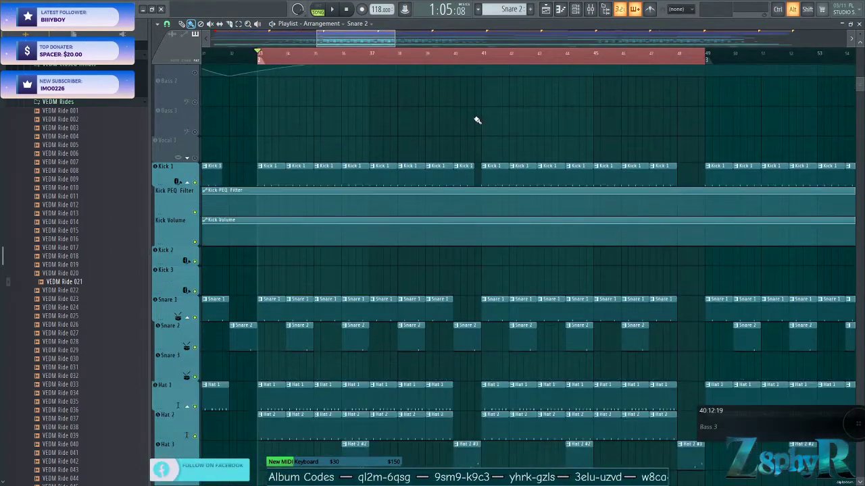
pyautogui.scroll(-3, 477, 120)
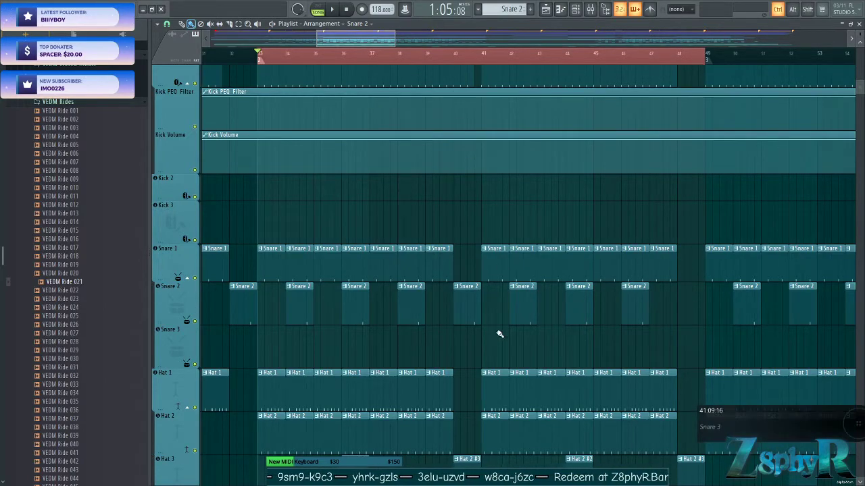
pyautogui.scroll(-5, 497, 328)
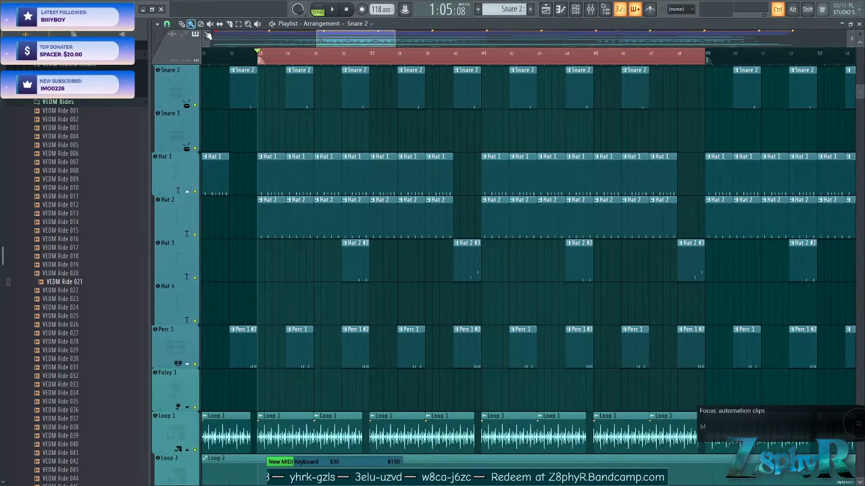
pyautogui.scroll(4, 432, 236)
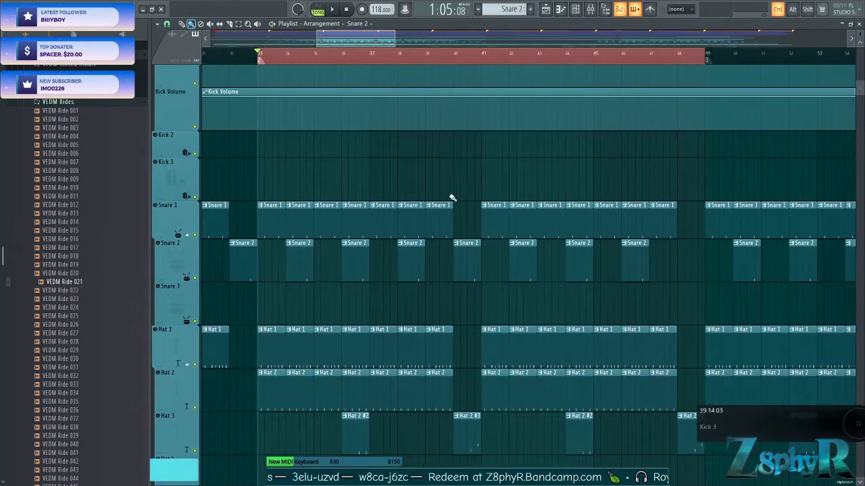
pyautogui.click(440, 208)
pyautogui.click(458, 214)
pyautogui.moveTo(477, 215); pyautogui.dragTo(464, 216)
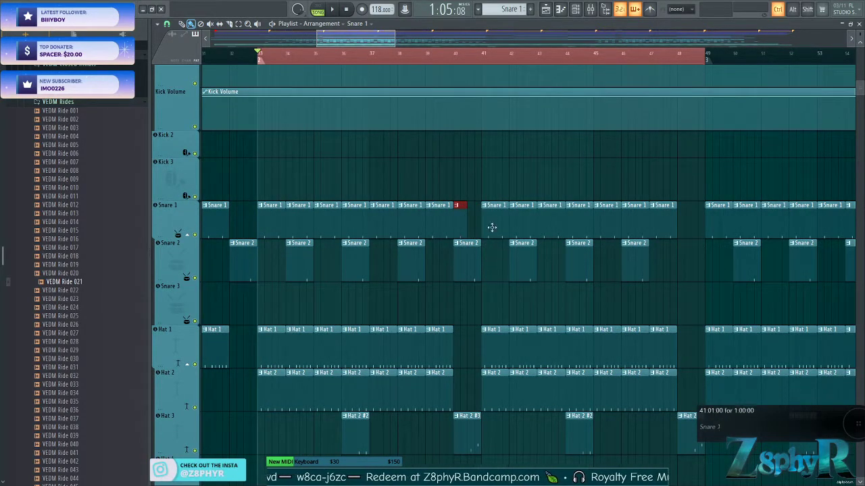
pyautogui.moveTo(466, 232); pyautogui.dragTo(478, 231)
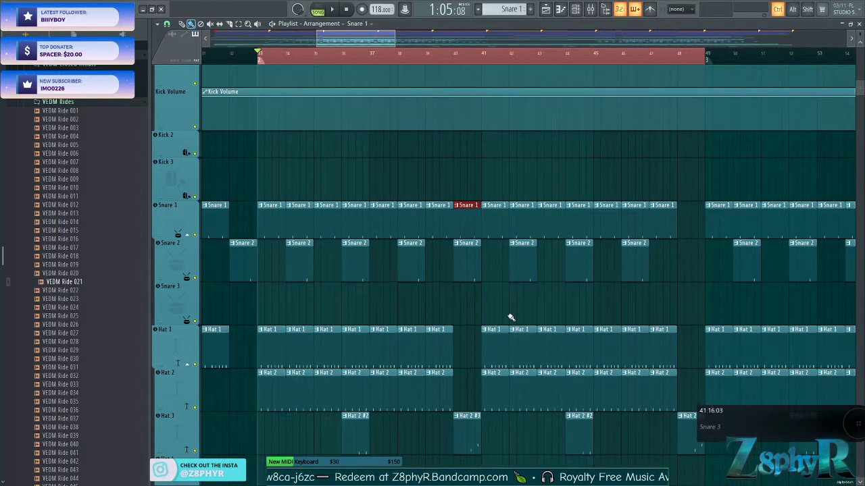
# Open the Hat 1 clip's pattern in the channel rack and play it in pattern mode
pyautogui.scroll(6, 473, 283)
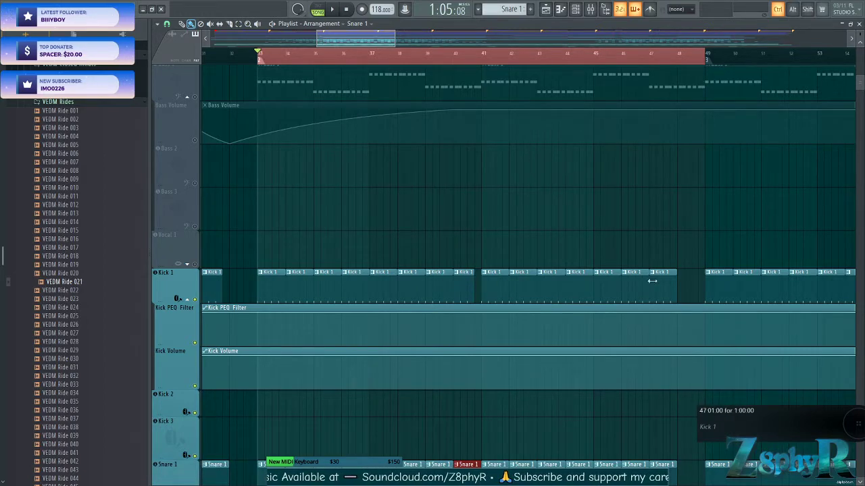
pyautogui.scroll(-10, 469, 263)
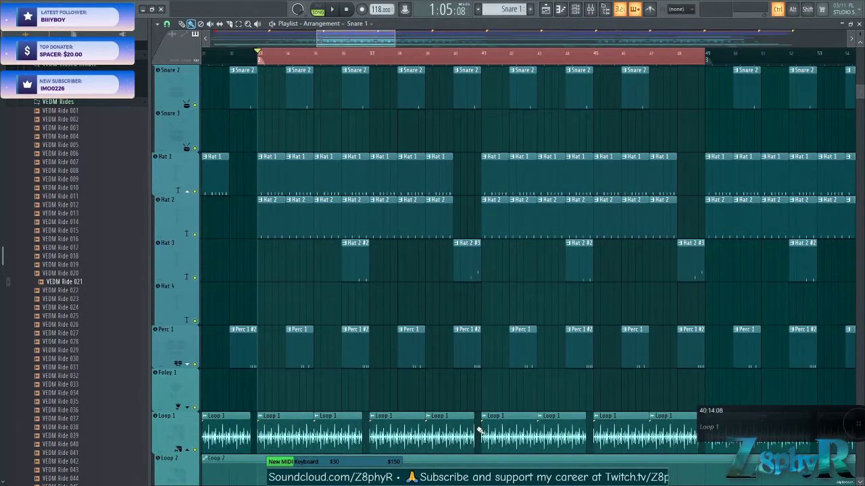
pyautogui.scroll(-3, 459, 377)
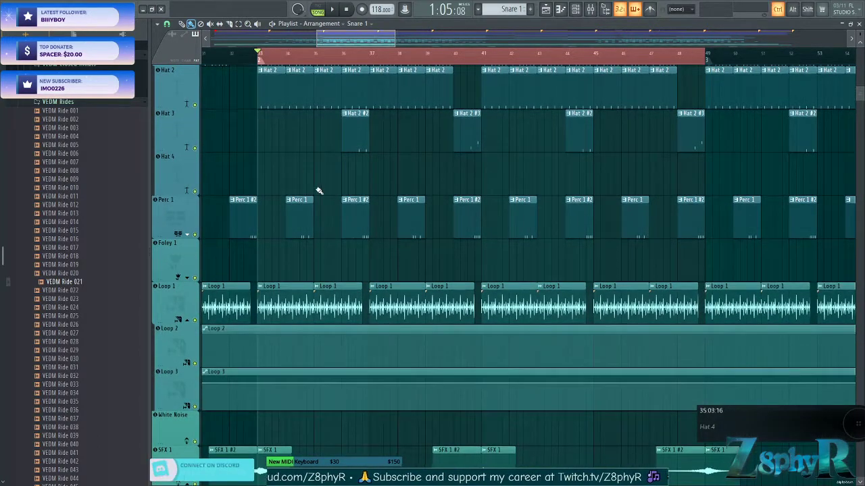
pyautogui.scroll(3, 289, 179)
pyautogui.doubleClick(276, 189)
pyautogui.click(319, 25)
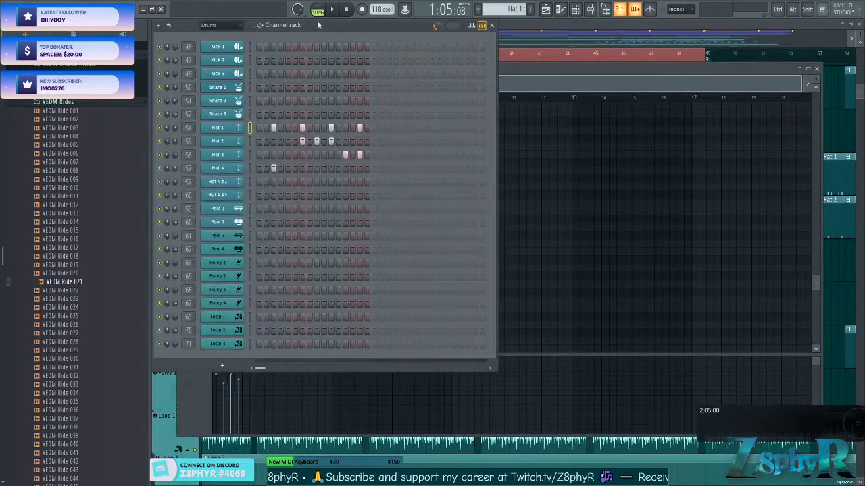
pyautogui.press('l')
pyautogui.press('space')
pyautogui.click(537, 72)
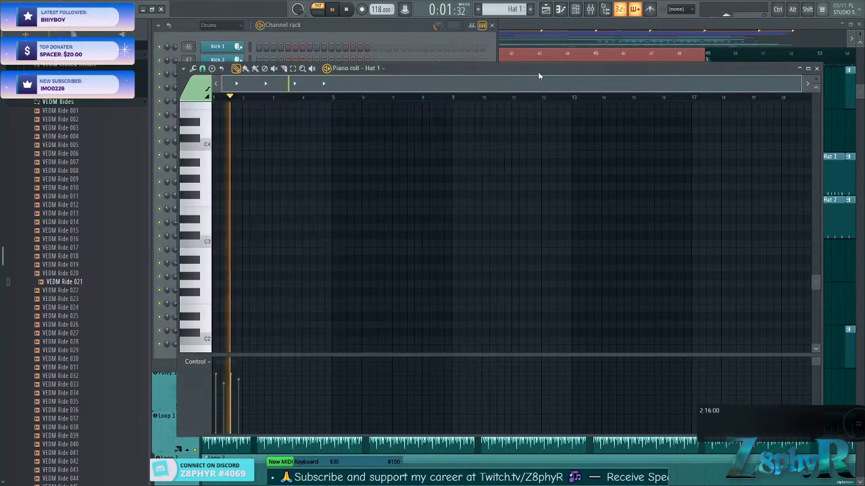
# Open the mixer and examine the EQ on the Hats bus, Hat 2 and Hat 1 tracks during playback
pyautogui.click(555, 27)
pyautogui.click(590, 9)
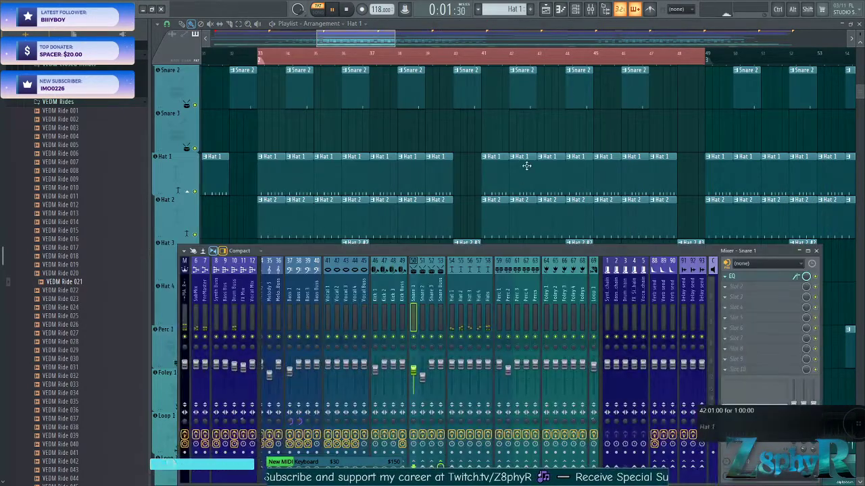
pyautogui.click(489, 289)
pyautogui.click(733, 278)
pyautogui.click(742, 277)
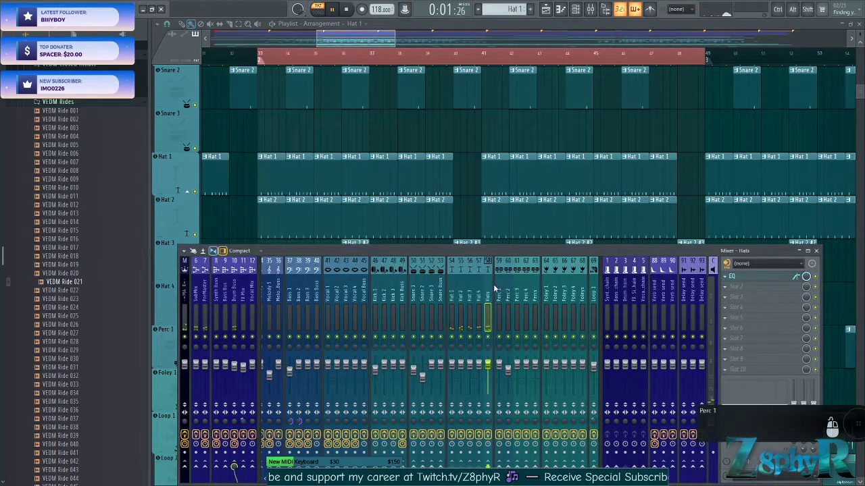
pyautogui.click(458, 299)
pyautogui.click(768, 279)
pyautogui.click(768, 278)
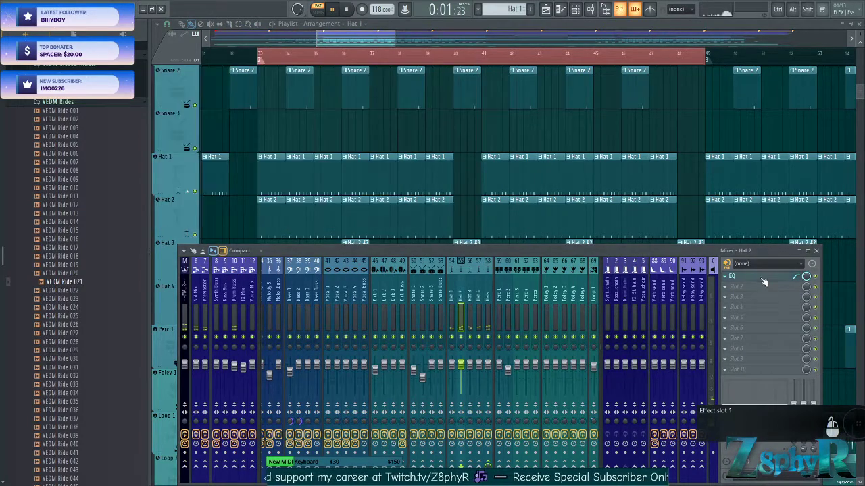
pyautogui.click(453, 282)
pyautogui.click(775, 278)
pyautogui.click(776, 278)
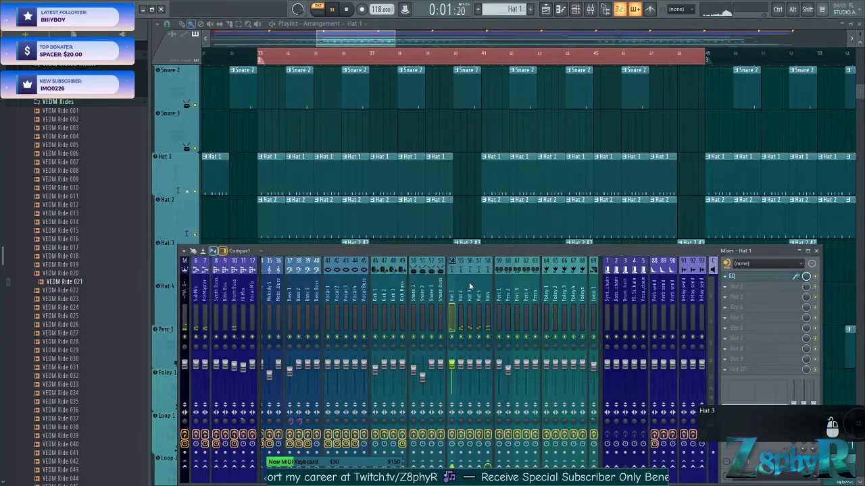
# Examine the EQ on the Hat 3 and Hat 4 mixer tracks, close the mixer and stop playback
pyautogui.click(469, 286)
pyautogui.click(750, 278)
pyautogui.click(750, 278)
pyautogui.click(480, 290)
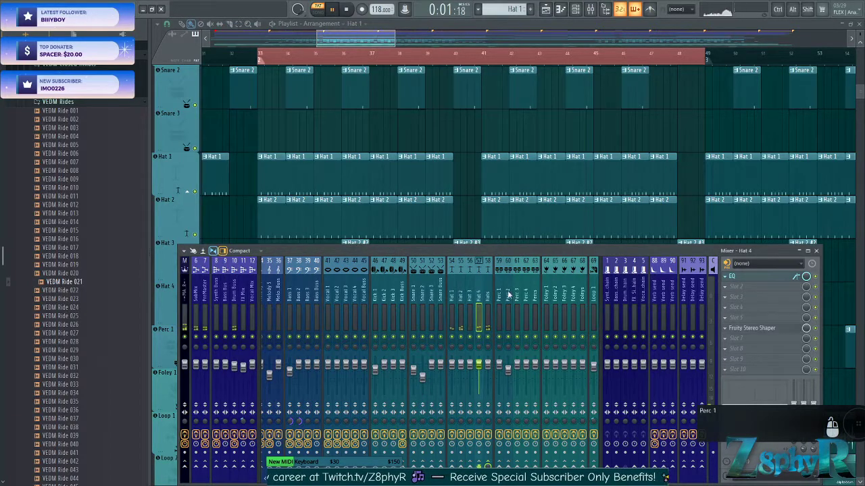
pyautogui.click(748, 278)
pyautogui.click(748, 278)
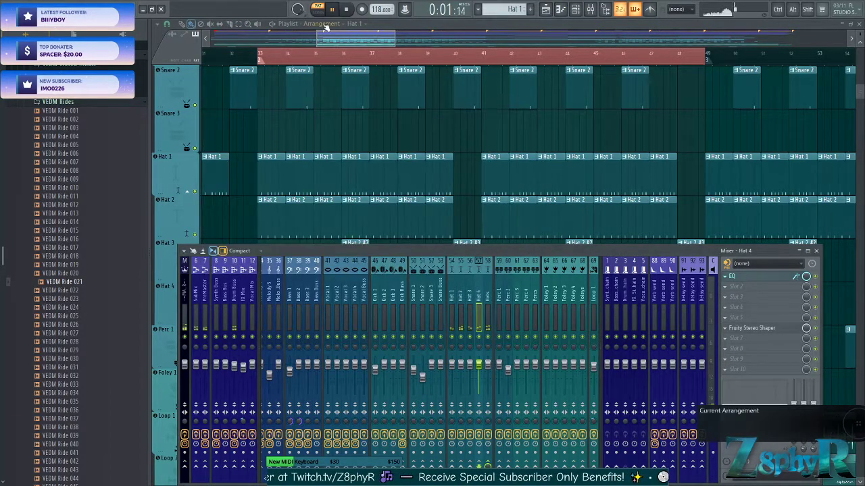
pyautogui.press('F9')
pyautogui.press('space')
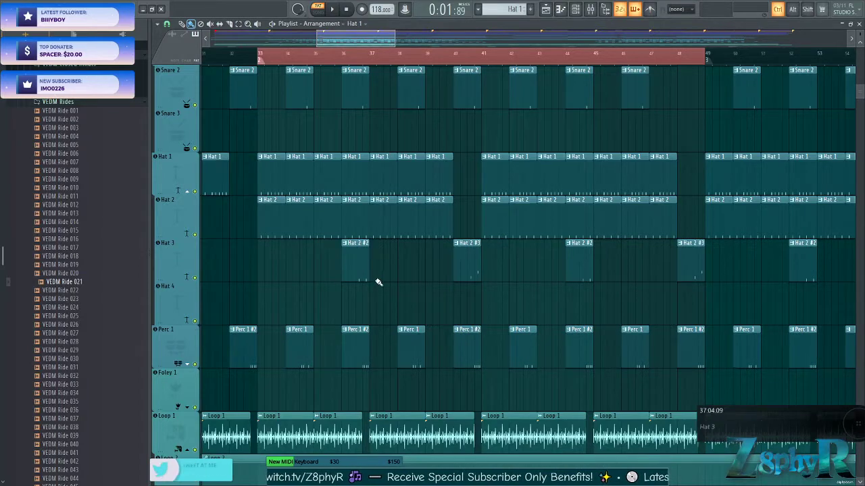
# Compare the step velocities of Hat 1 through Hat 4 in the Hat 1 pattern using the channel rack's graph editor, and return to the playlist
pyautogui.doubleClick(340, 169)
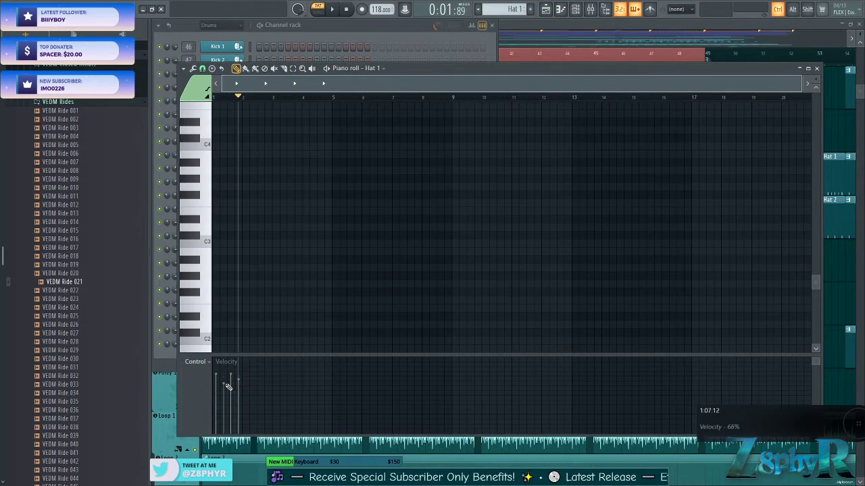
pyautogui.click(366, 30)
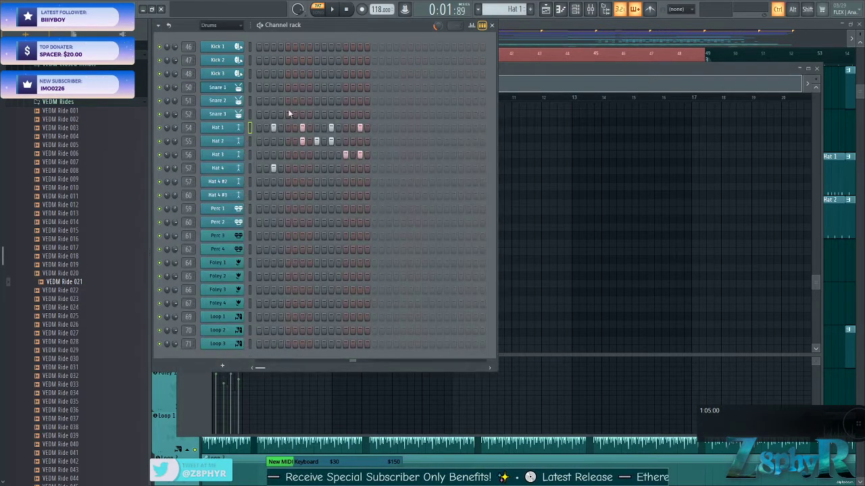
pyautogui.click(471, 26)
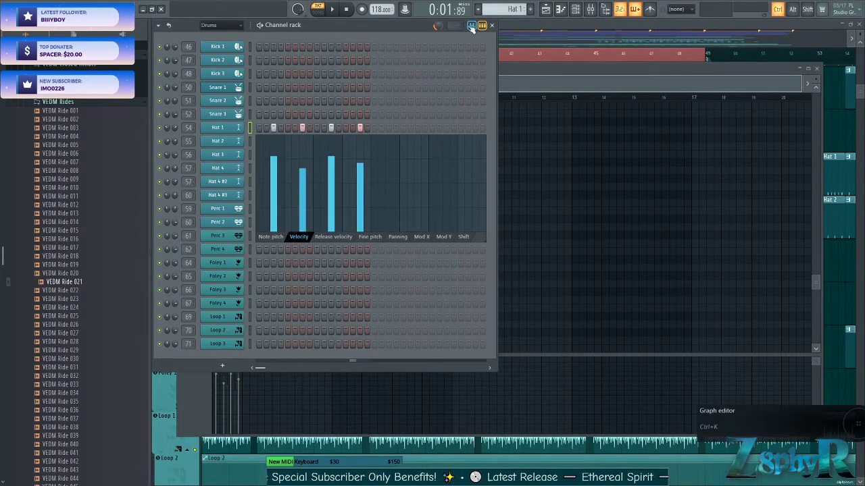
pyautogui.click(251, 144)
pyautogui.click(251, 154)
pyautogui.click(249, 142)
pyautogui.click(248, 131)
pyautogui.click(250, 141)
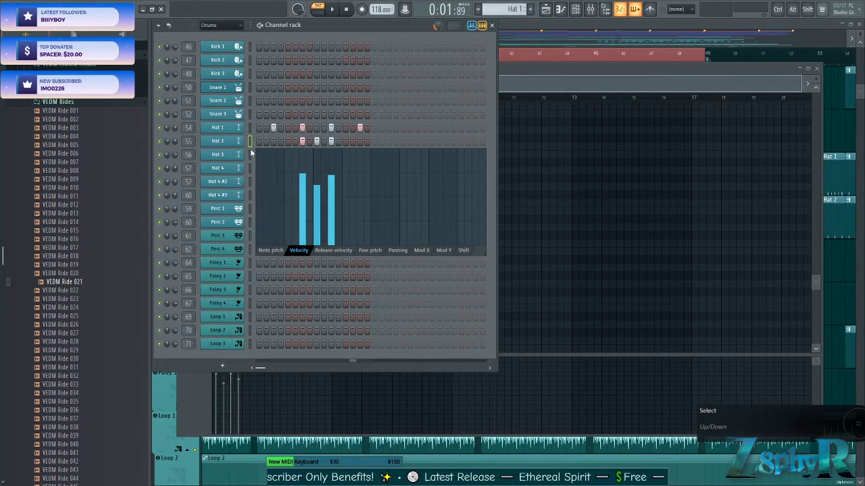
pyautogui.click(250, 155)
pyautogui.click(250, 167)
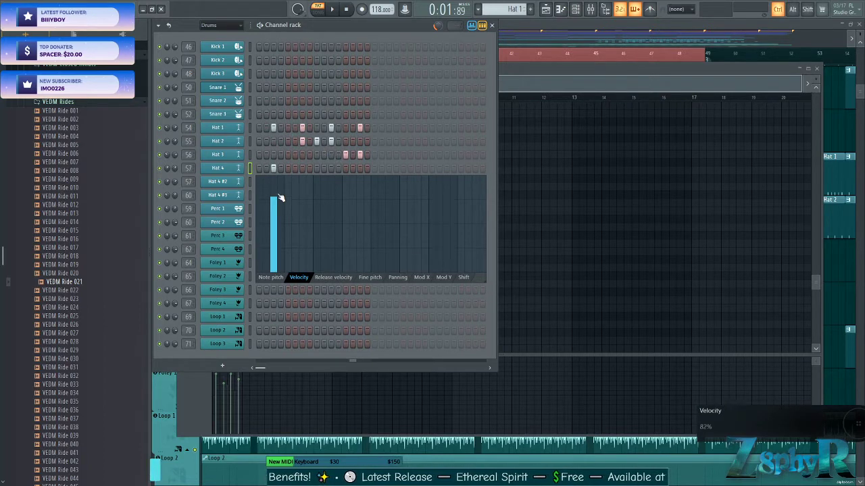
pyautogui.click(472, 26)
pyautogui.click(580, 26)
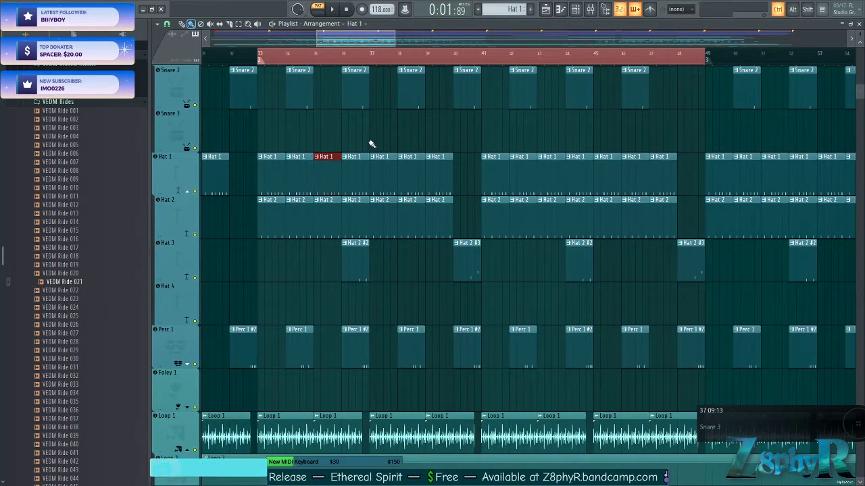
# Deselect the Hat 1 clip and play the Hat 2 #2 clip's pattern in the channel rack, stopping it before returning to the playlist
pyautogui.keyDown('ctrl'); pyautogui.click(284, 127); pyautogui.keyUp('ctrl')
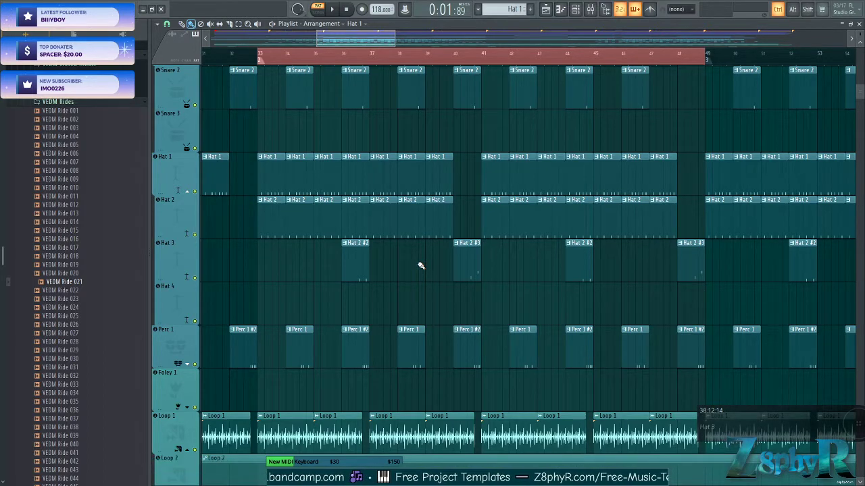
pyautogui.doubleClick(353, 270)
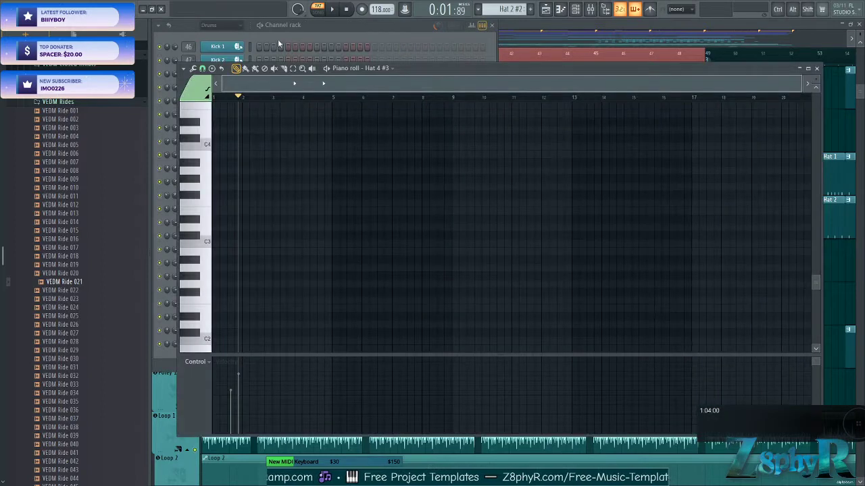
pyautogui.click(302, 27)
pyautogui.click(260, 25)
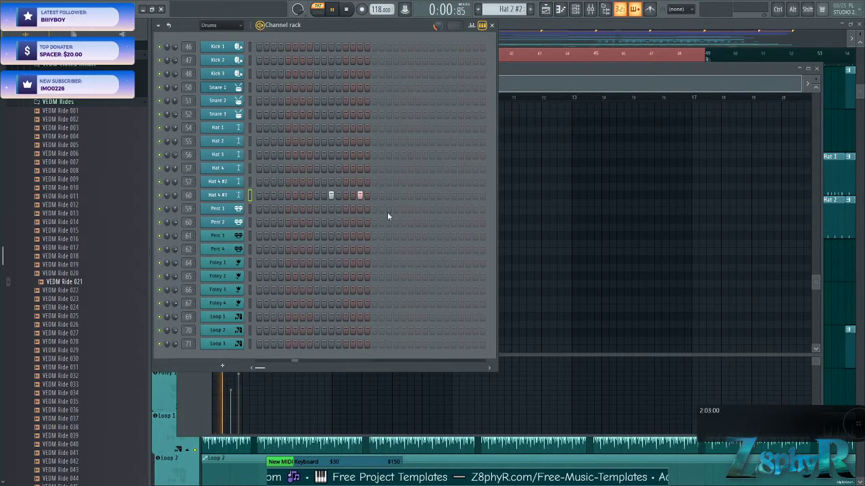
pyautogui.click(346, 9)
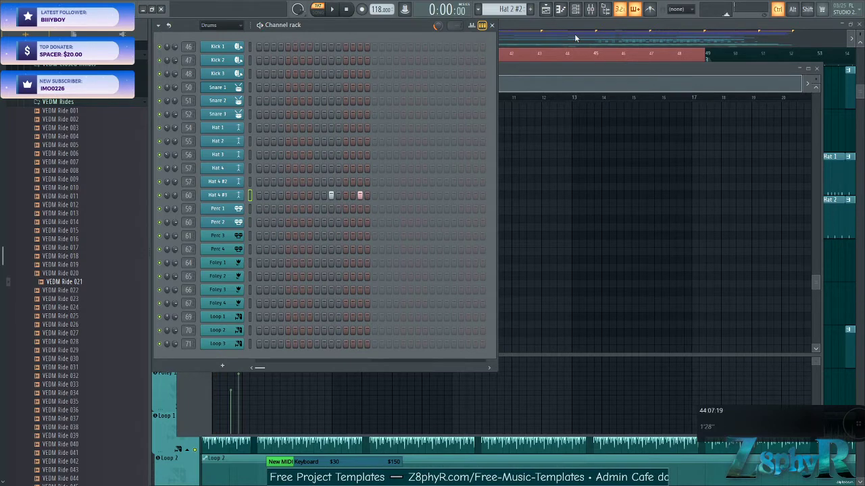
pyautogui.click(535, 23)
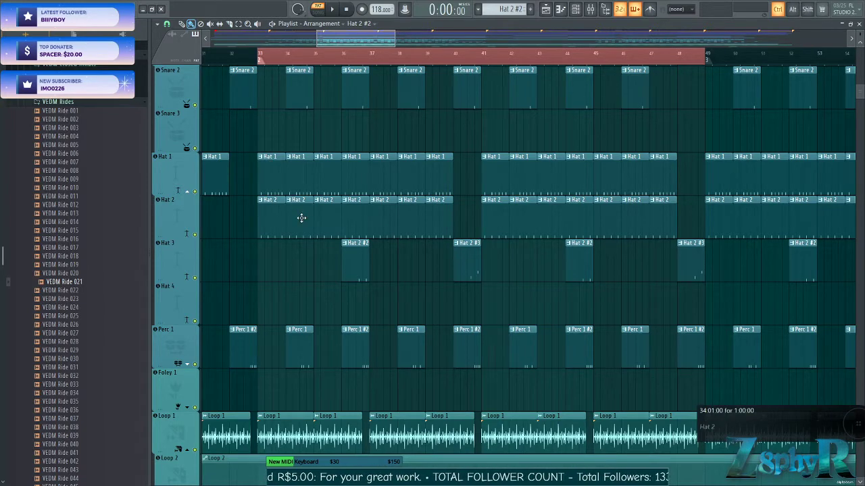
# Open the sample settings of the SFX 1 #2 and SFX 1 clips and compare their waveforms and precomputed effects
pyautogui.scroll(-6, 450, 293)
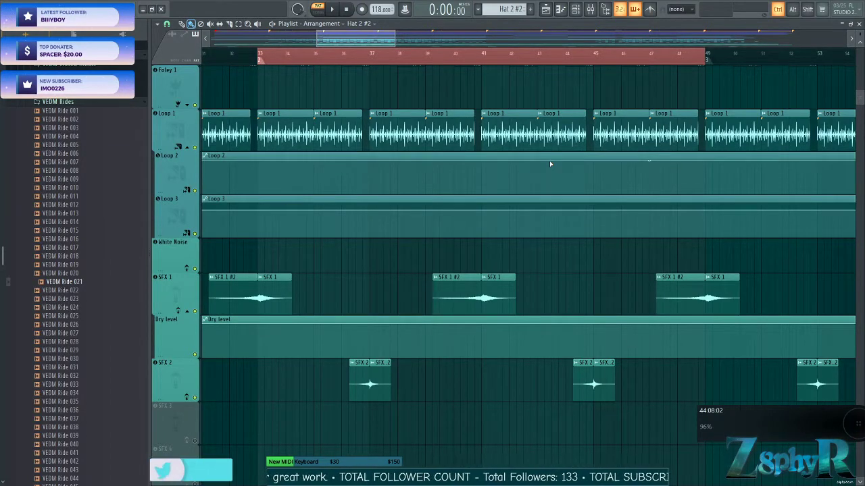
pyautogui.scroll(-2, 398, 236)
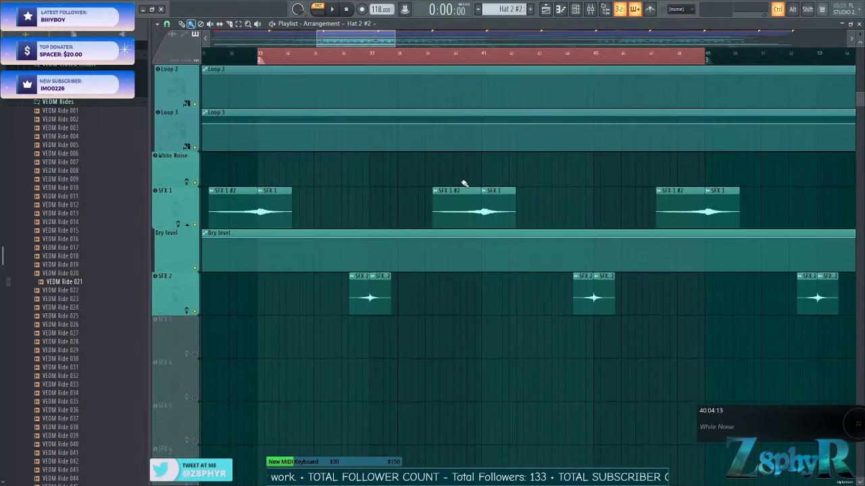
pyautogui.doubleClick(465, 200)
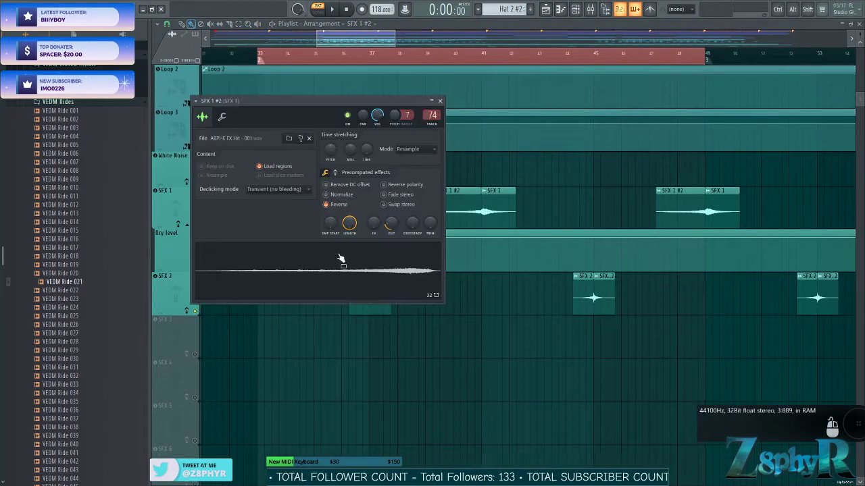
pyautogui.click(549, 204)
pyautogui.rightClick(554, 208)
pyautogui.doubleClick(507, 210)
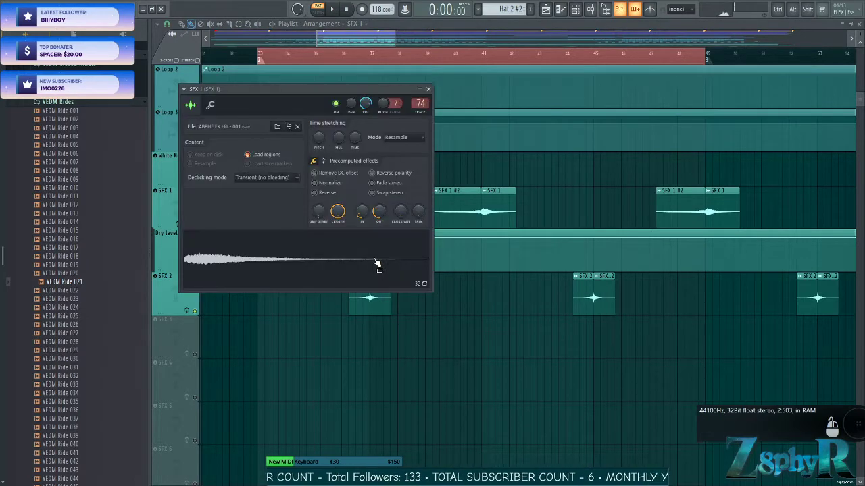
pyautogui.click(430, 90)
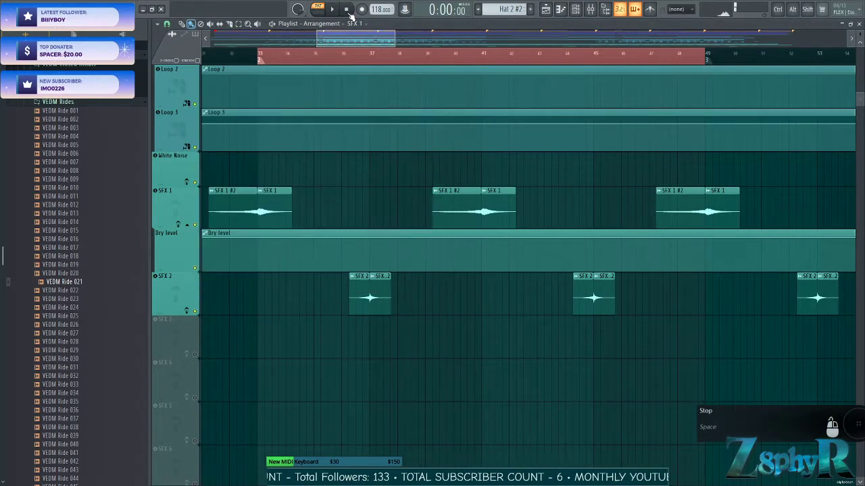
# Examine the EQ and Fruity send effects on the SFX 1 mixer track, and return to the playlist
pyautogui.click(591, 9)
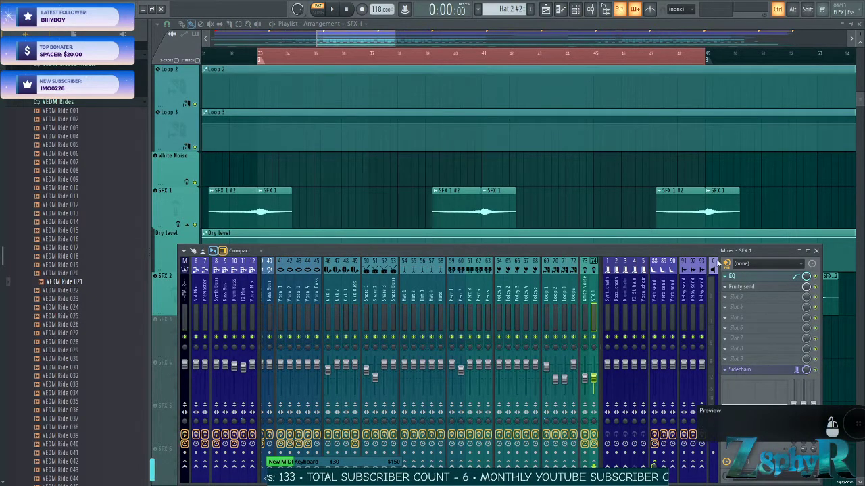
pyautogui.click(732, 278)
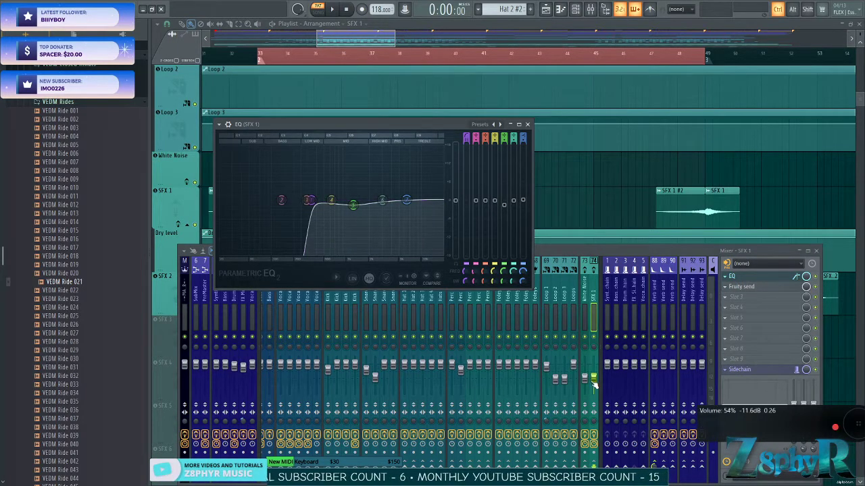
pyautogui.click(770, 287)
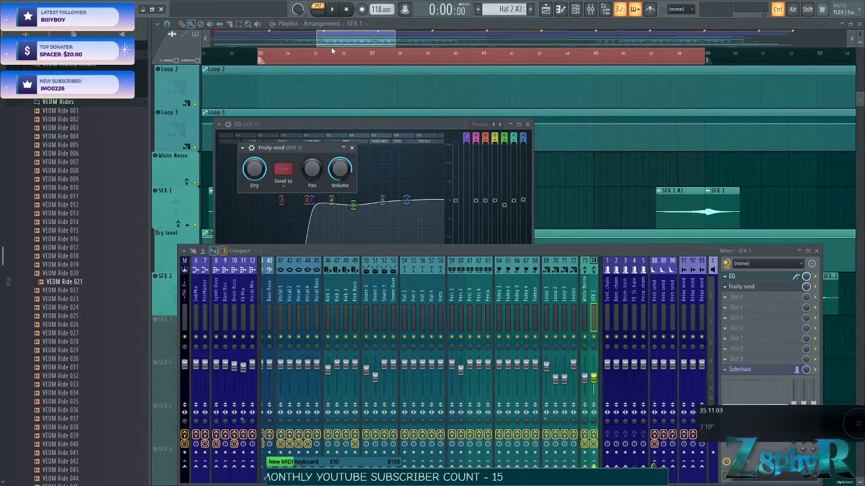
pyautogui.click(347, 27)
# Look over the SFX 2 clips and the empty SFX tracks, and unmute all the muted playlist tracks
pyautogui.scroll(-5, 386, 233)
pyautogui.scroll(-8, 386, 233)
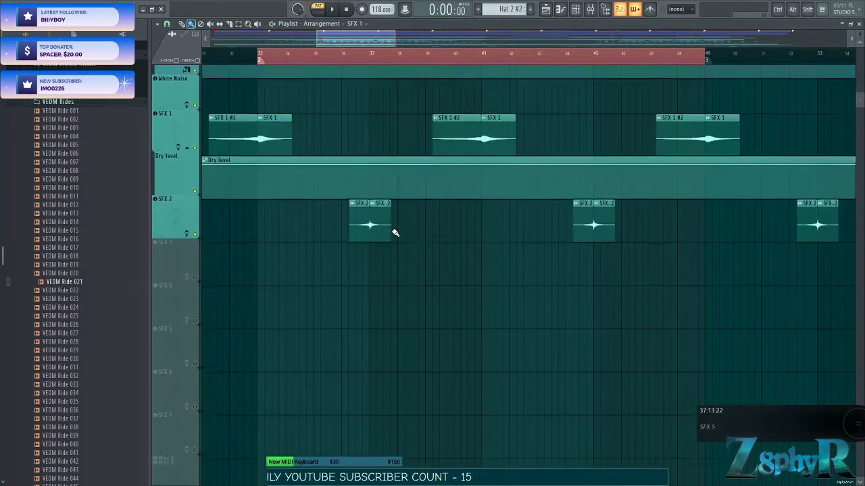
pyautogui.scroll(6, 389, 260)
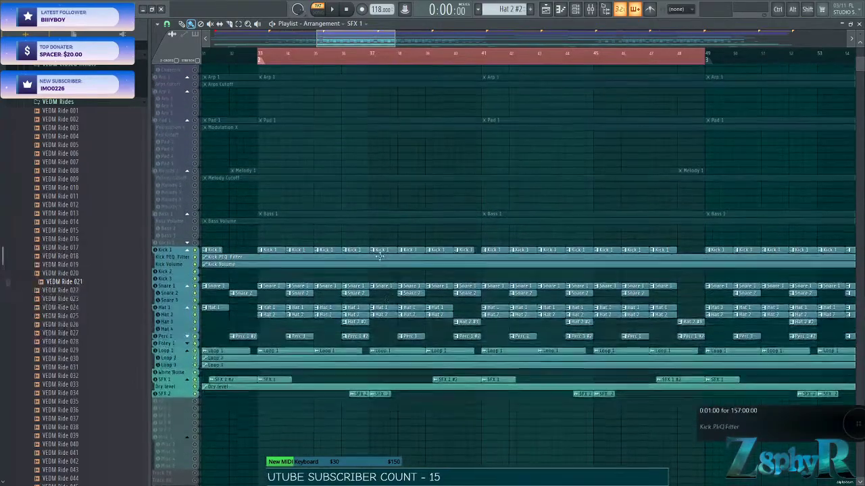
pyautogui.scroll(2, 284, 248)
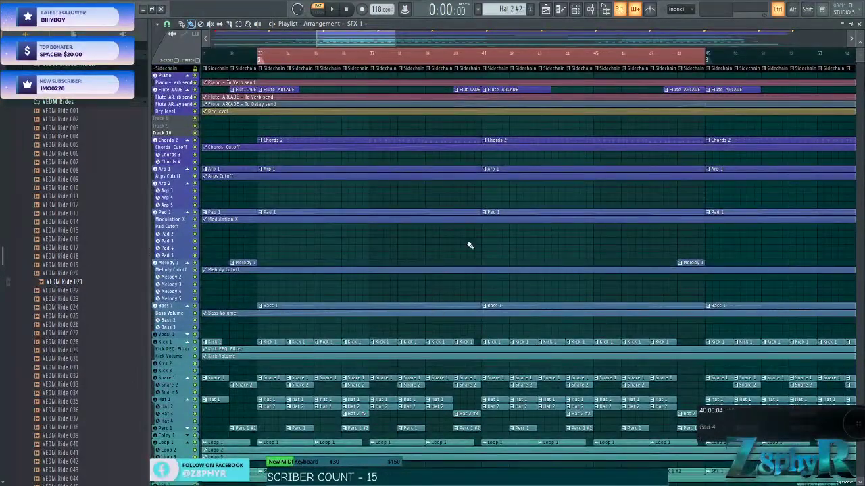
# Examine the EQ on the PreMaster mixer track and close its window
pyautogui.click(597, 12)
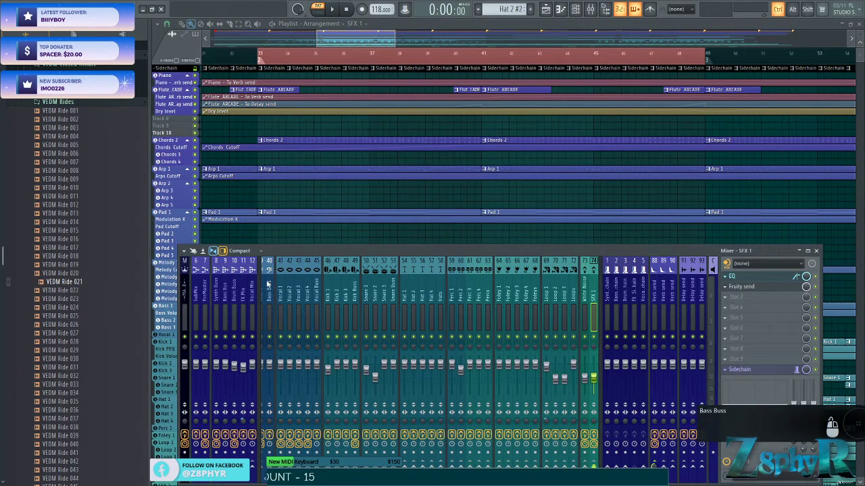
pyautogui.click(204, 290)
pyautogui.click(751, 276)
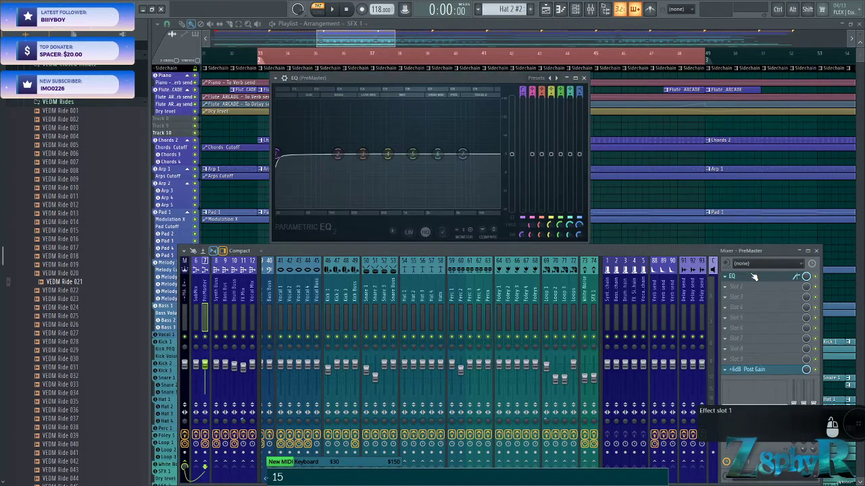
pyautogui.click(585, 79)
# Examine the whole playlist arrangement from start to end, including the clips and automation of the flute, chords, arp, pad, melody and bass tracks
pyautogui.moveTo(373, 43); pyautogui.dragTo(253, 47)
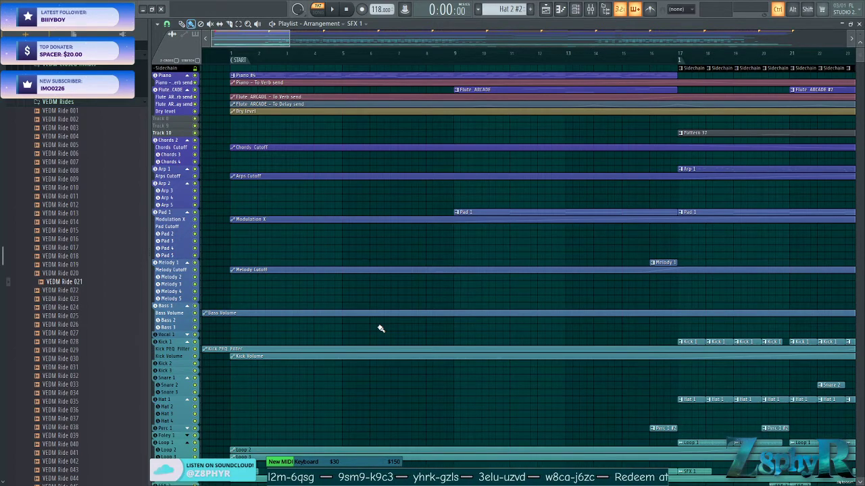
pyautogui.scroll(5, 512, 320)
pyautogui.scroll(-4, 513, 320)
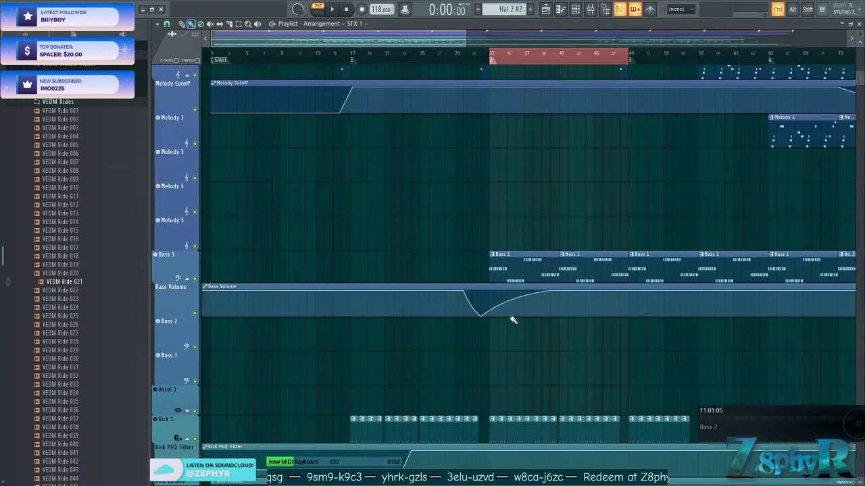
pyautogui.scroll(-4, 513, 320)
pyautogui.scroll(-3, 514, 320)
pyautogui.scroll(4, 399, 259)
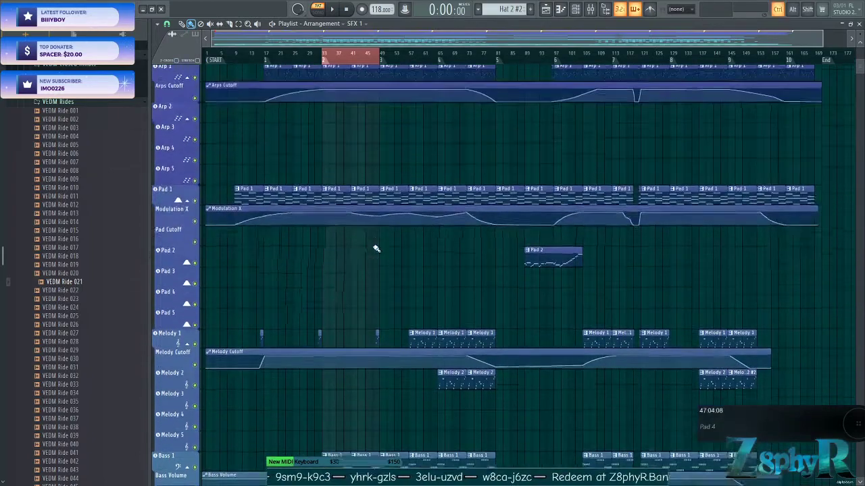
pyautogui.scroll(5, 438, 175)
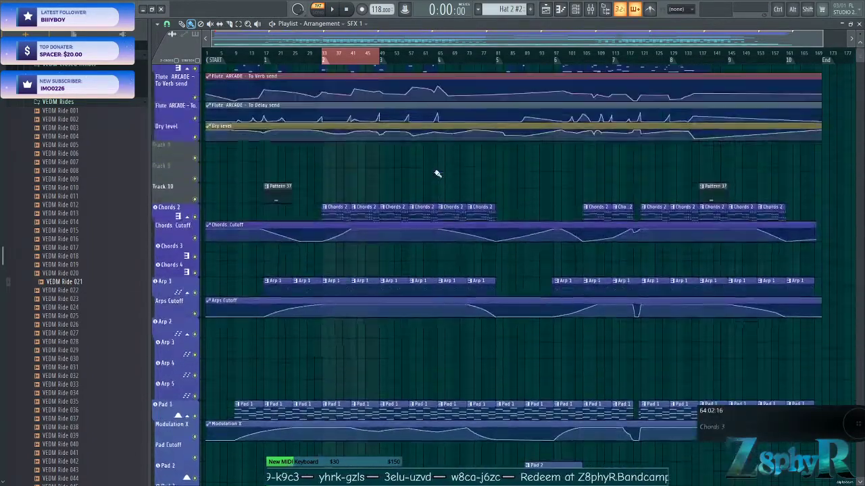
pyautogui.scroll(2, 437, 175)
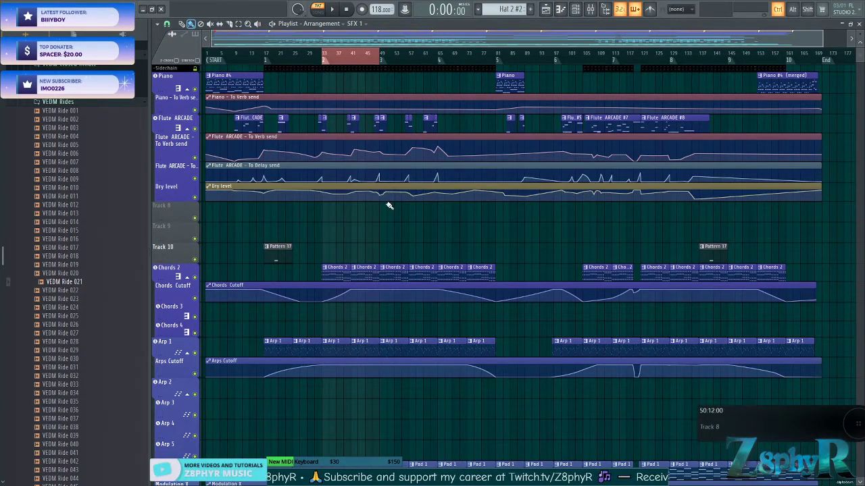
pyautogui.scroll(-1, 389, 206)
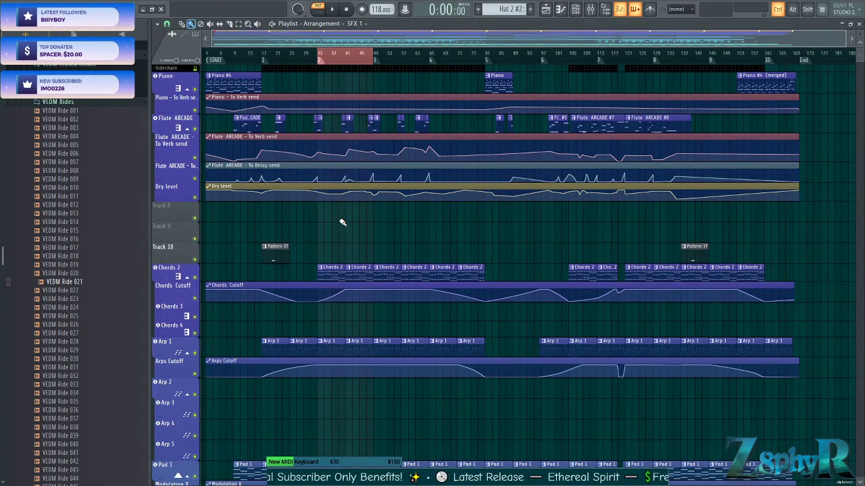
# Play the Piano #4 pattern while viewing its notes in the piano roll, pause it and return to the playlist
pyautogui.click(218, 75)
pyautogui.click(333, 9)
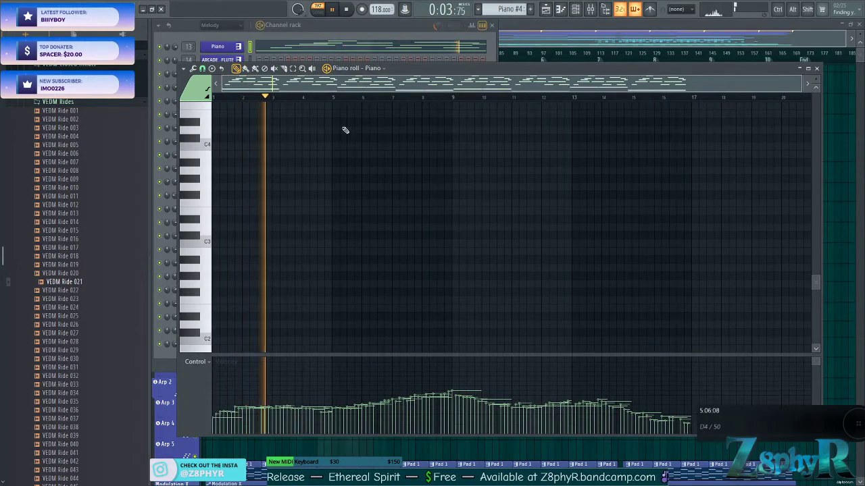
pyautogui.scroll(4, 354, 235)
pyautogui.scroll(4, 358, 250)
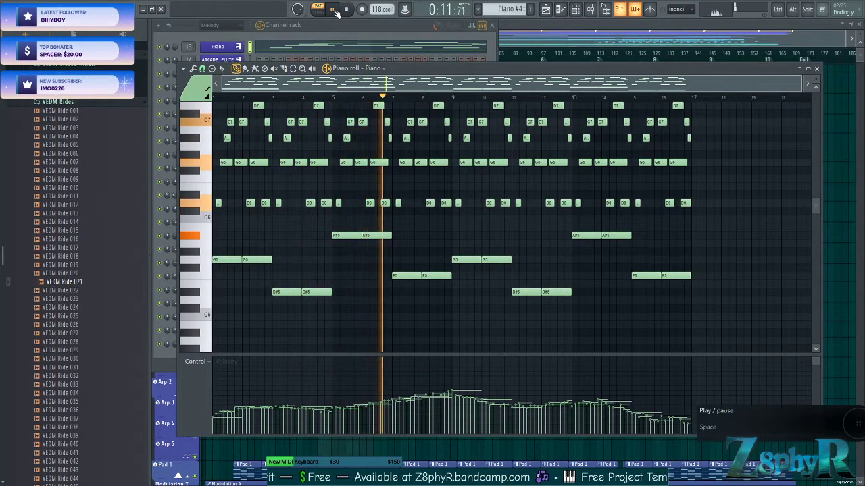
pyautogui.press('space')
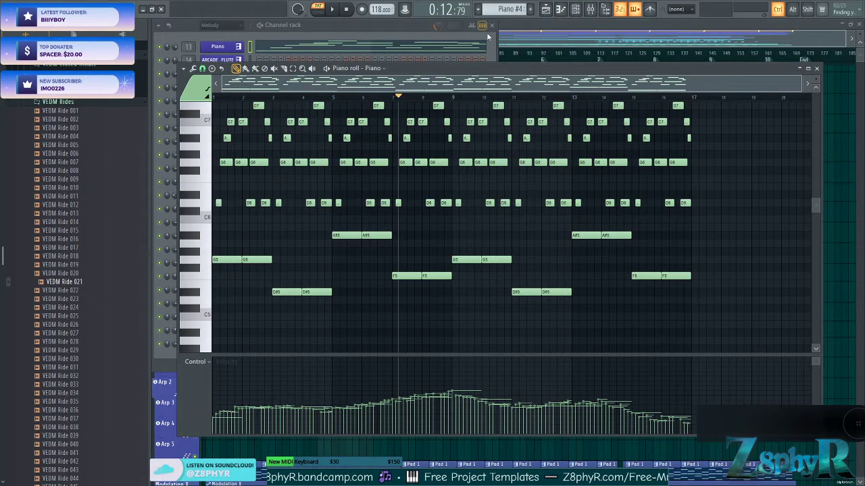
pyautogui.press('F5')
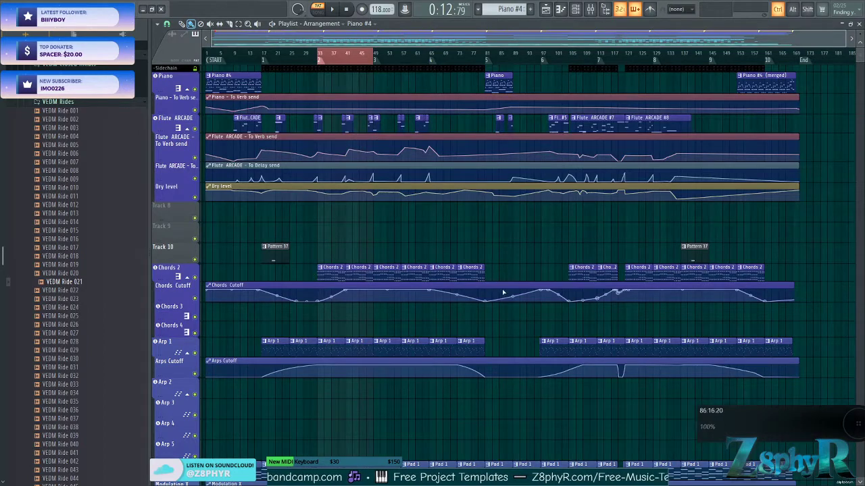
# Examine the notes of the Chords 2 pattern from its first bar in the piano roll, and return to the playlist
pyautogui.doubleClick(356, 269)
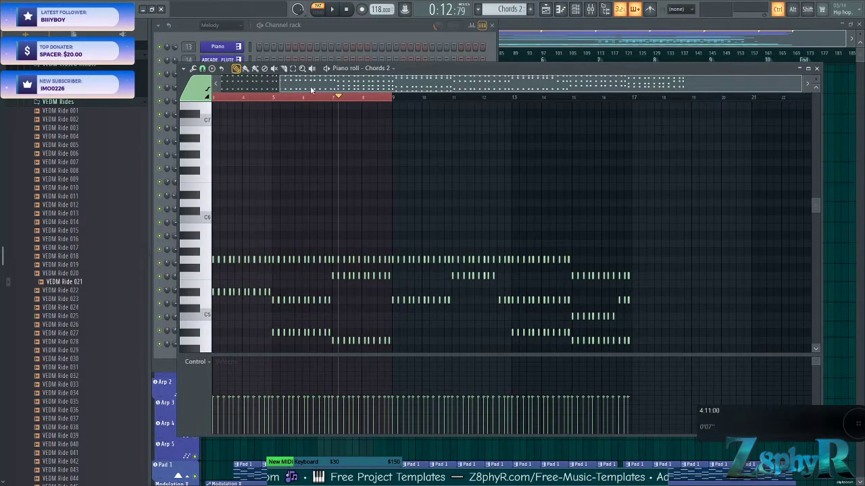
pyautogui.moveTo(314, 90); pyautogui.dragTo(253, 88)
pyautogui.scroll(-3, 328, 210)
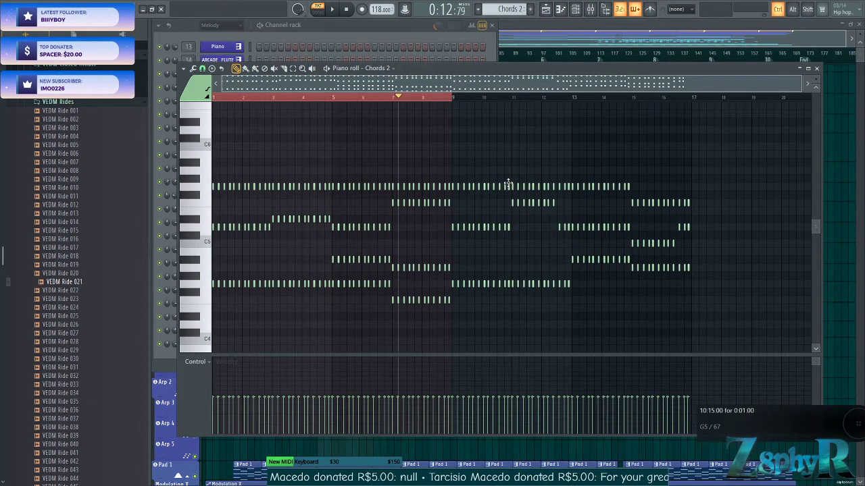
pyautogui.click(528, 51)
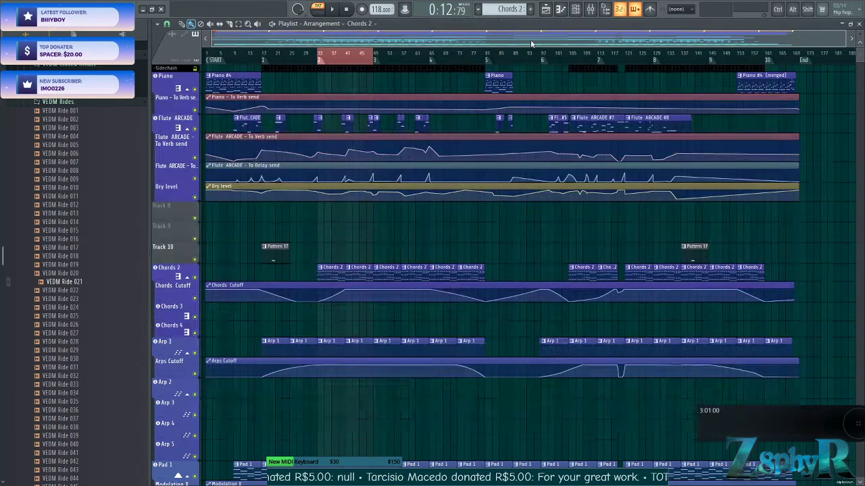